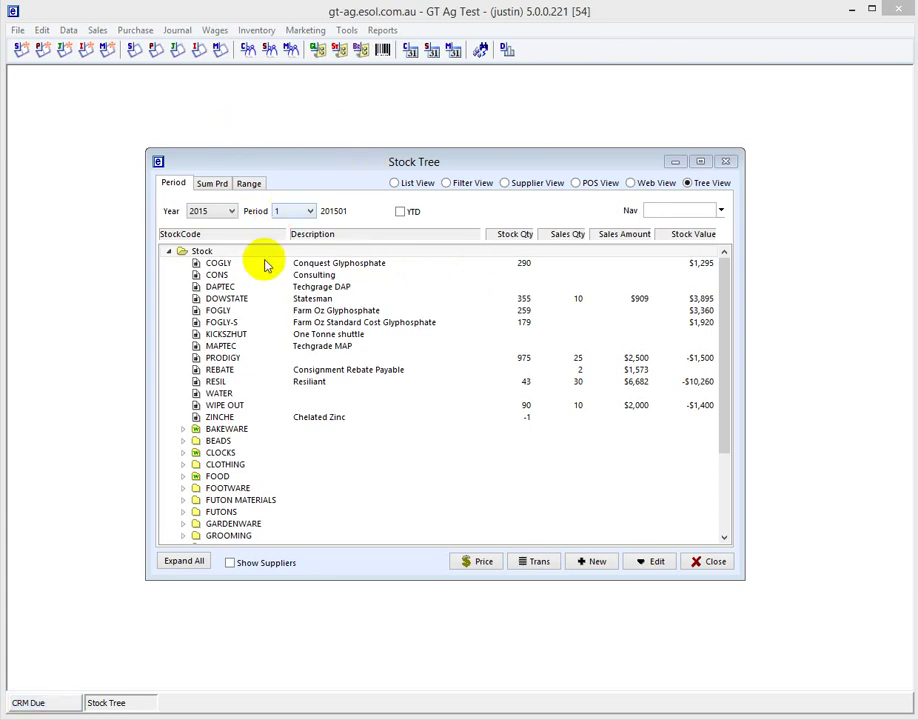
# Create a new stock code ACONS with the description "A consignment item"
pyautogui.click(220, 286)
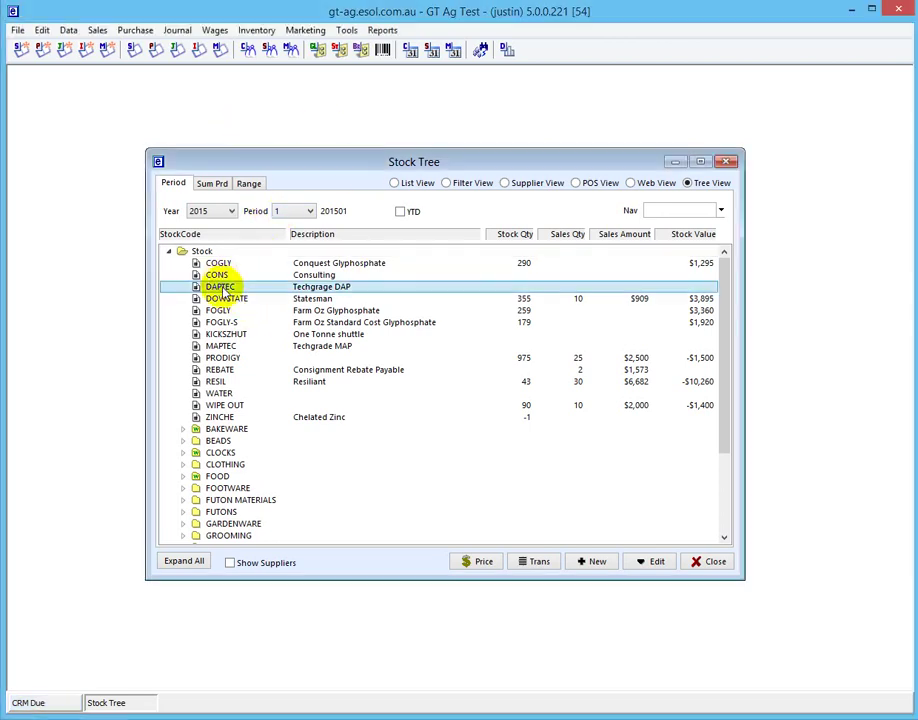
pyautogui.click(593, 561)
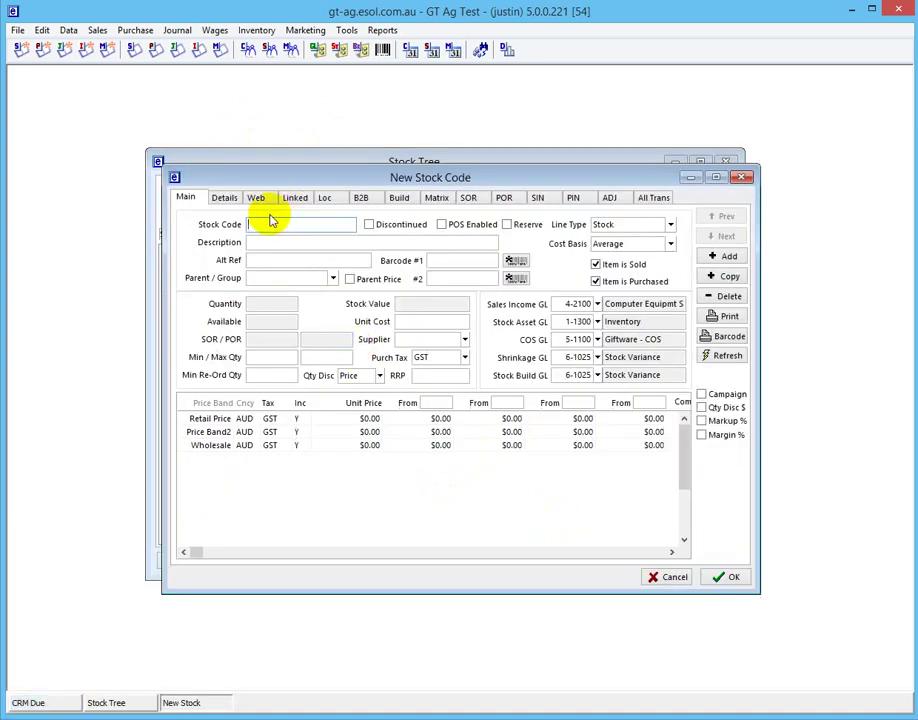
pyautogui.write('ACONS')
pyautogui.click(268, 242)
pyautogui.write('A cons')
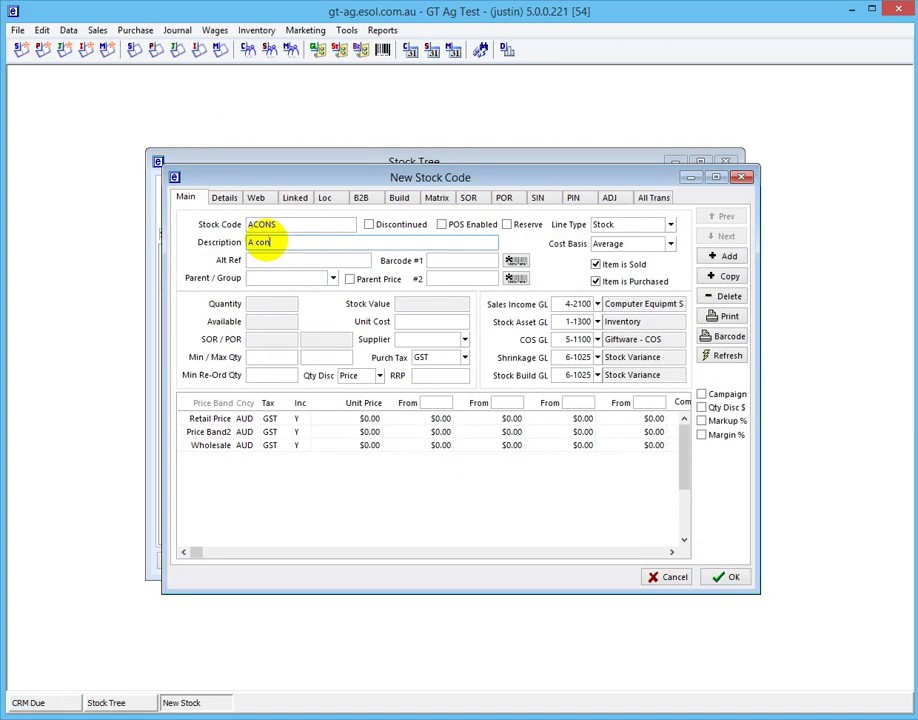
pyautogui.write('ignment item')
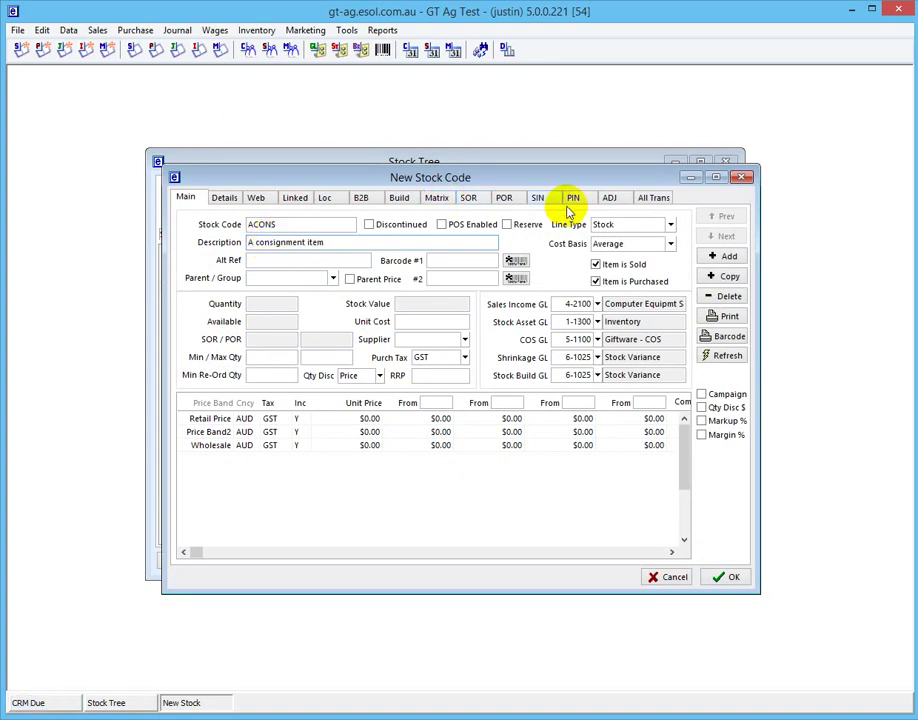
# Set the new item's cost basis to Consignment and its retail unit price to $150
pyautogui.click(670, 246)
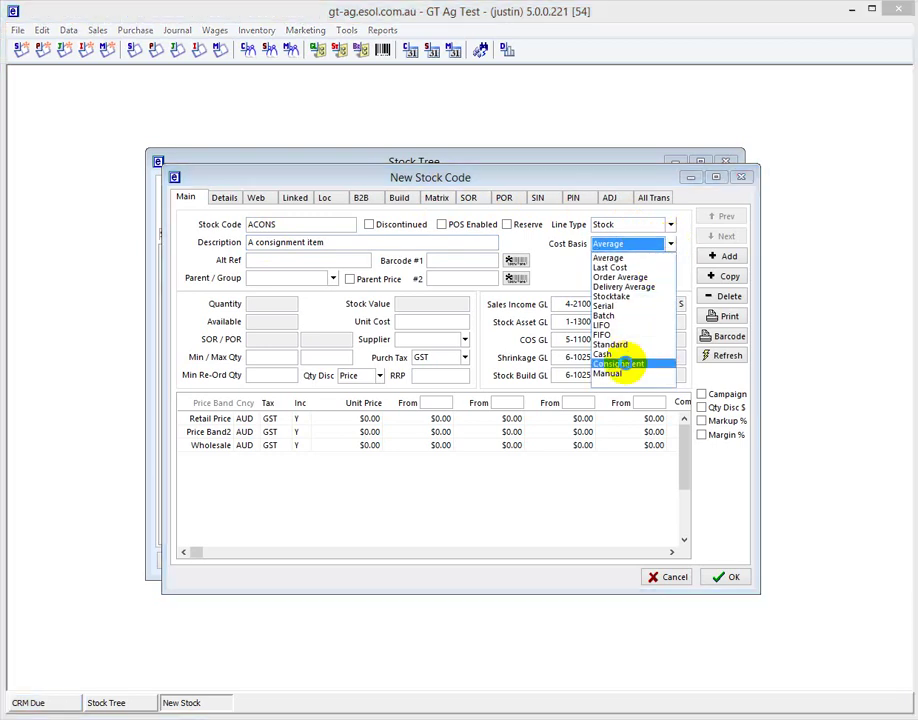
pyautogui.click(620, 363)
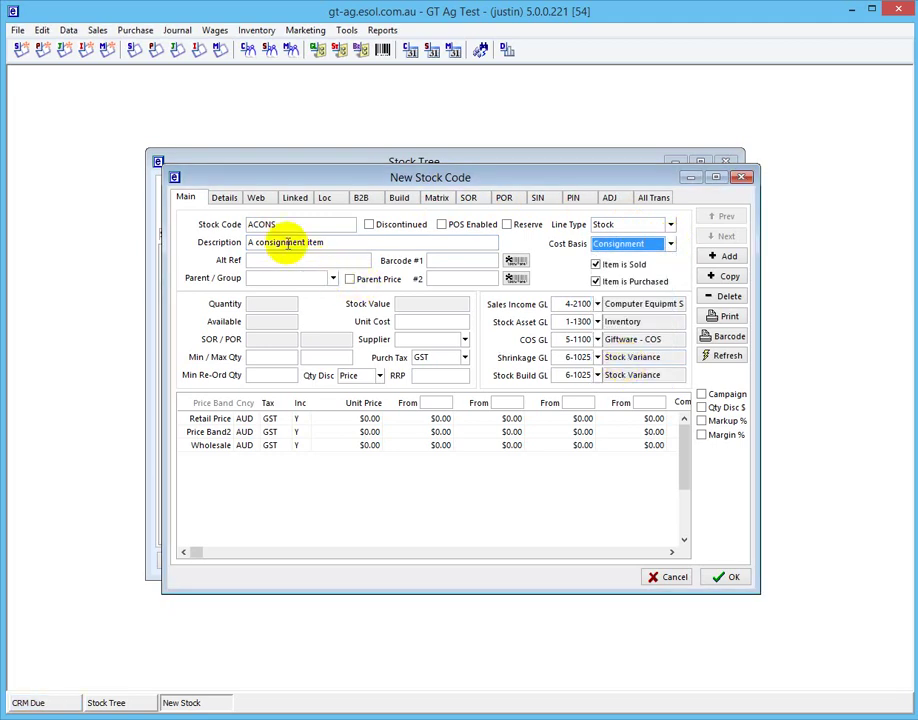
pyautogui.click(341, 421)
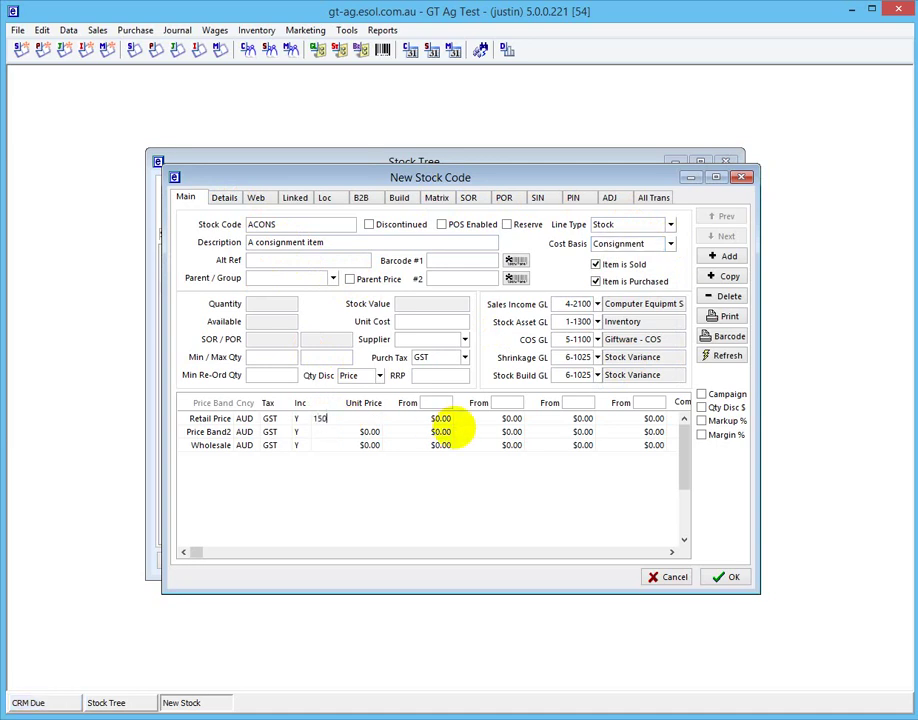
pyautogui.click(441, 420)
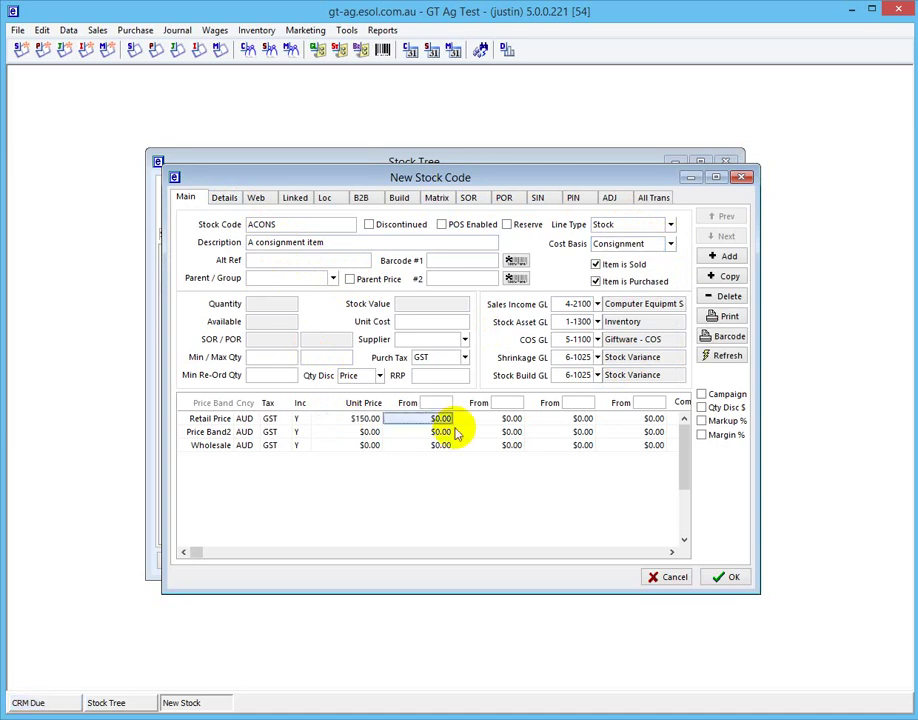
# Set the Is Consignment detail of the stock item to Consignment and try to save the item
pyautogui.click(226, 197)
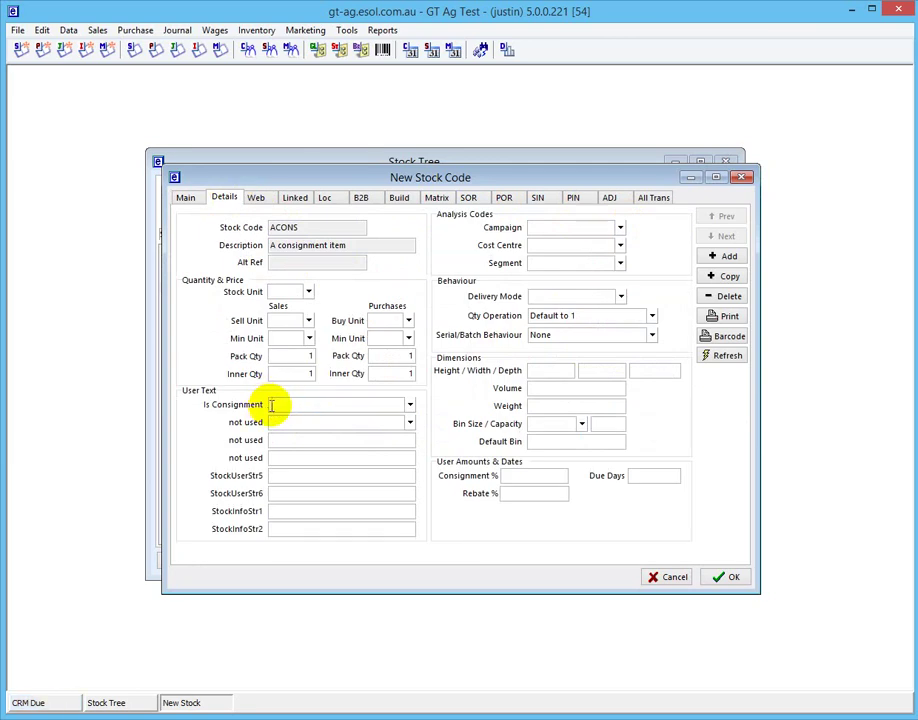
pyautogui.click(410, 406)
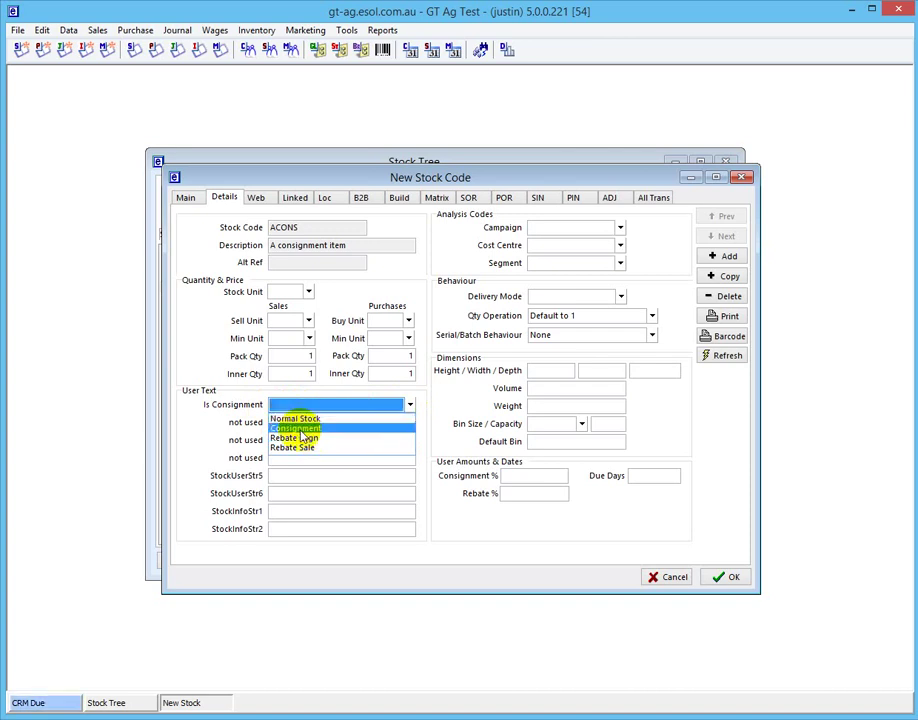
pyautogui.click(304, 429)
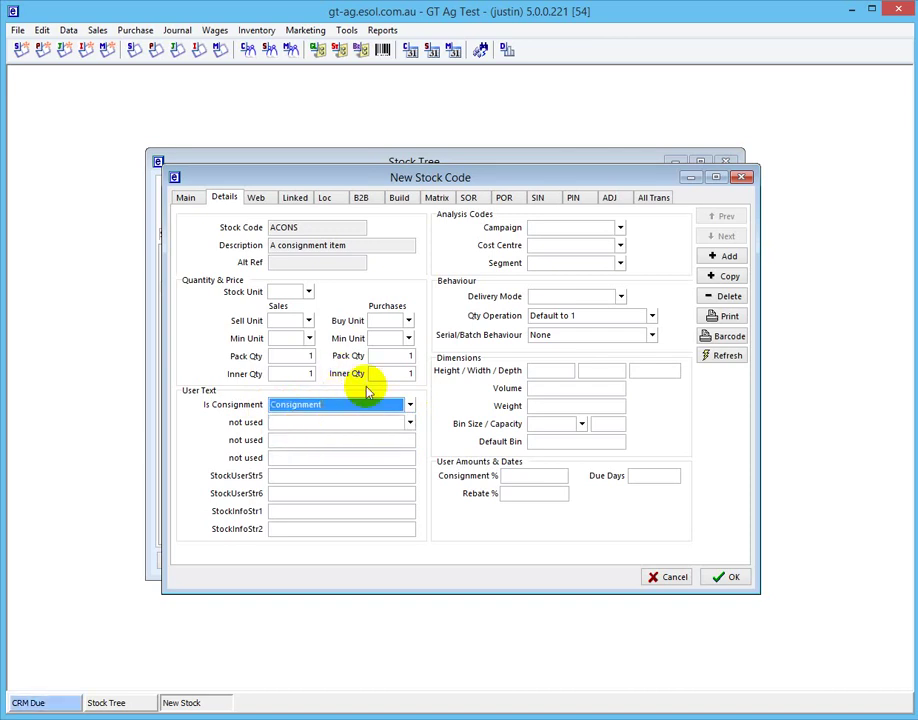
pyautogui.click(728, 578)
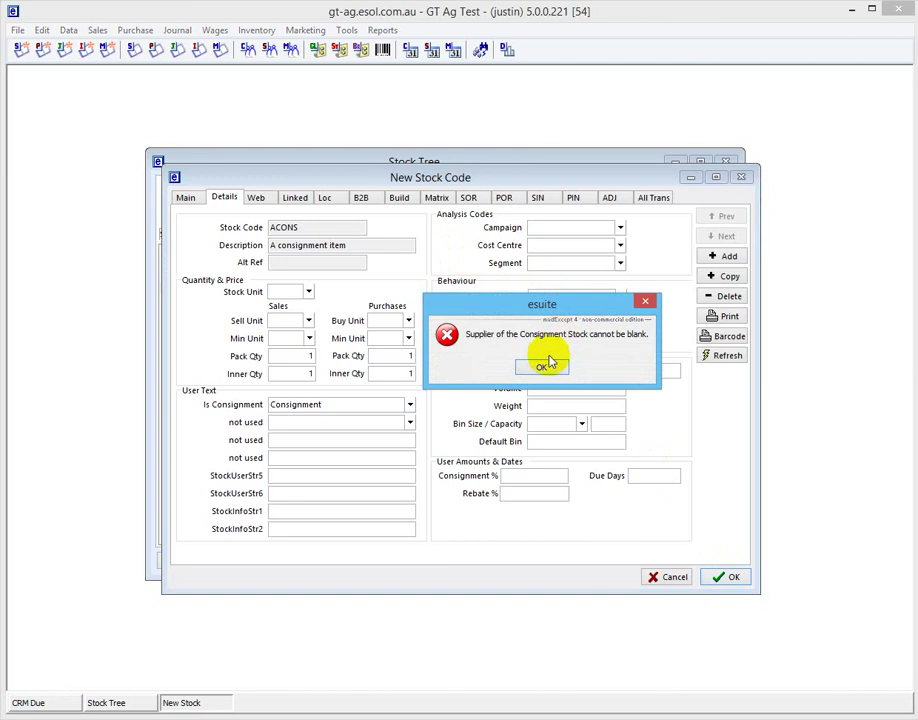
pyautogui.click(540, 367)
# From the item's supplier lookup, create a new supplier with reference CONTEST and business name Consignment Test
pyautogui.click(184, 197)
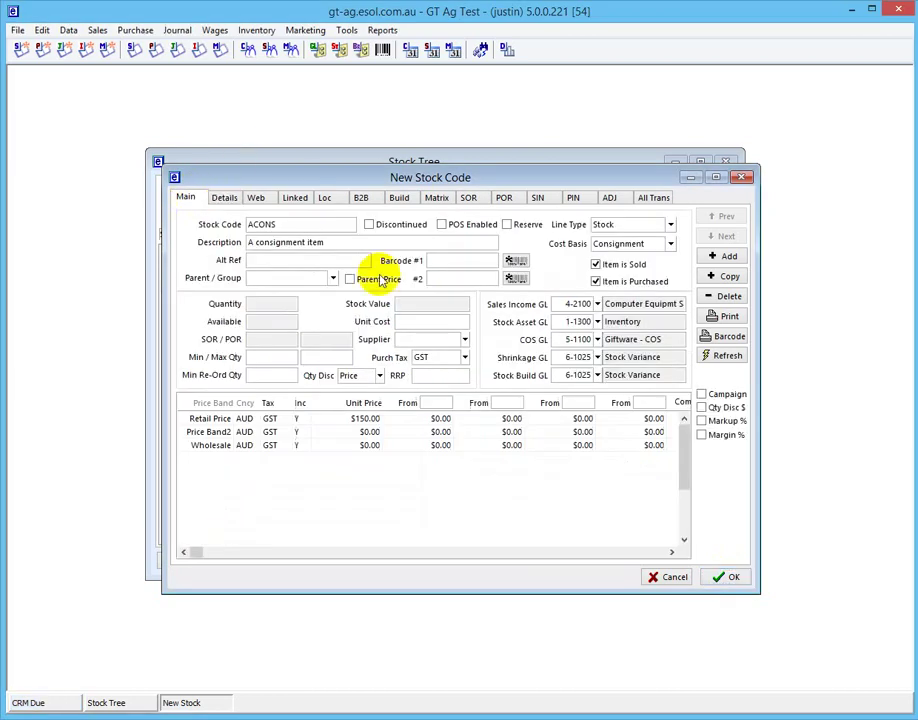
pyautogui.click(416, 338)
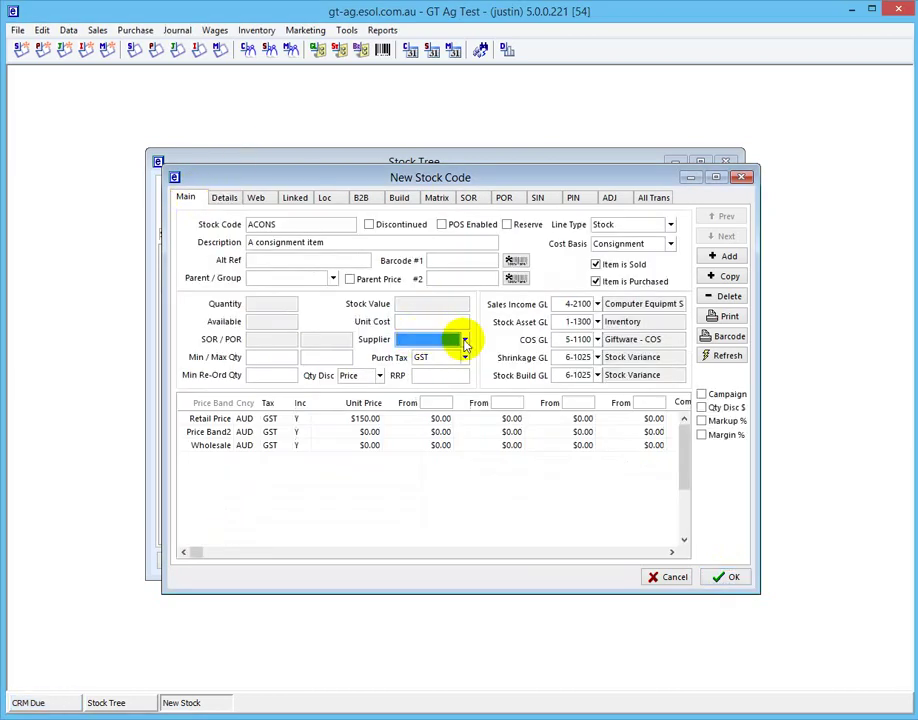
pyautogui.click(463, 341)
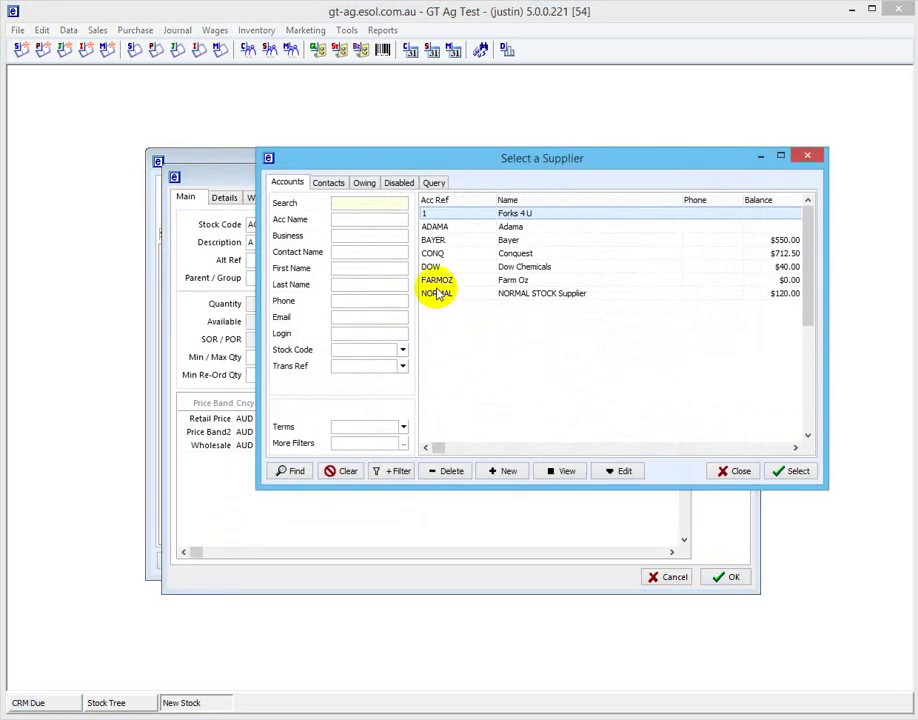
pyautogui.click(510, 472)
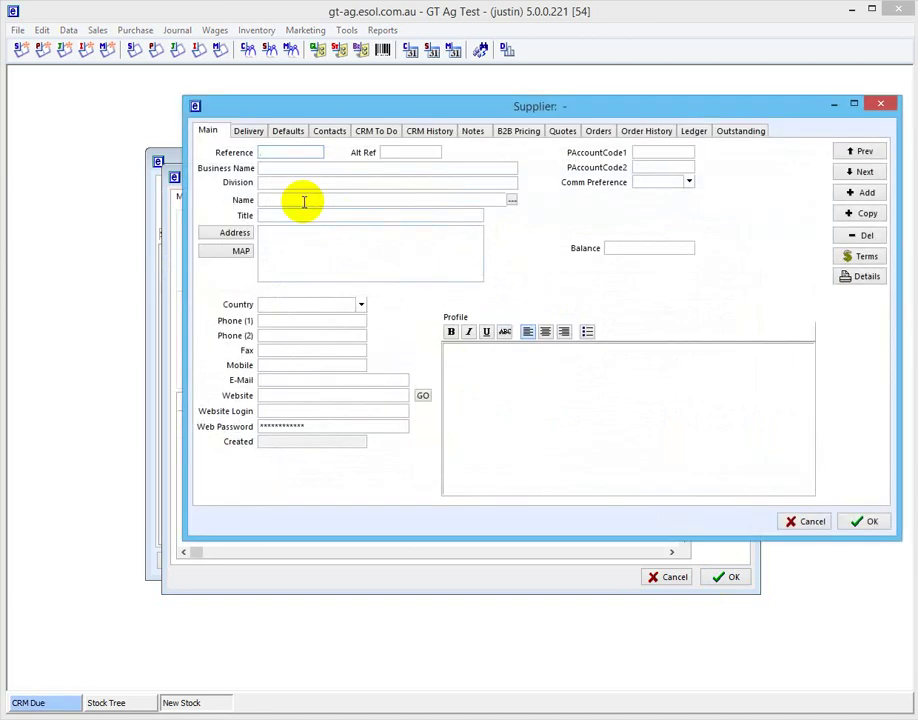
pyautogui.write('CONTEST')
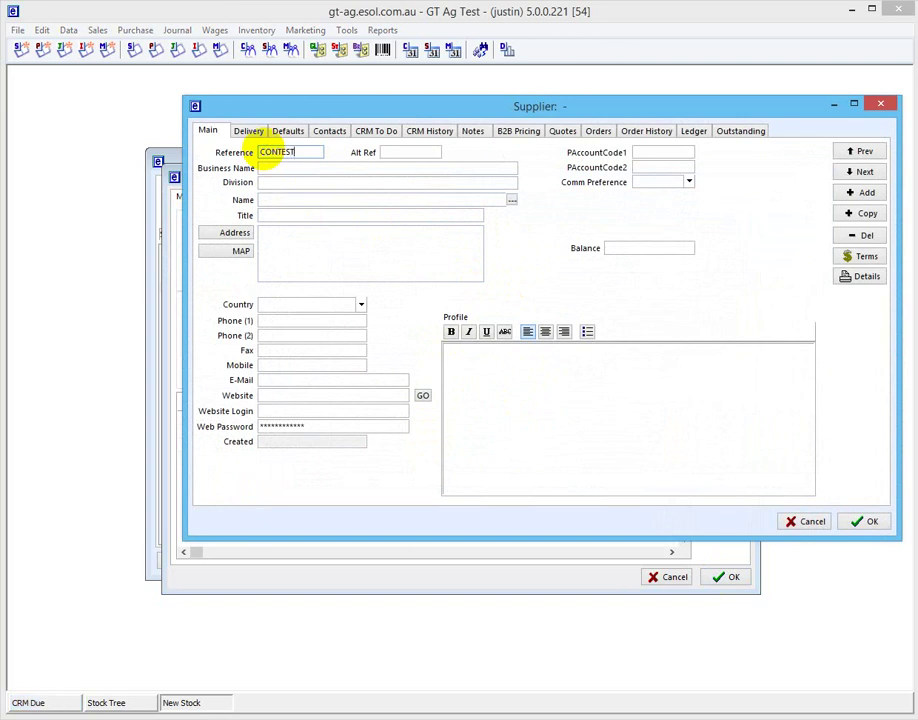
pyautogui.click(275, 168)
pyautogui.write('Consignment Test')
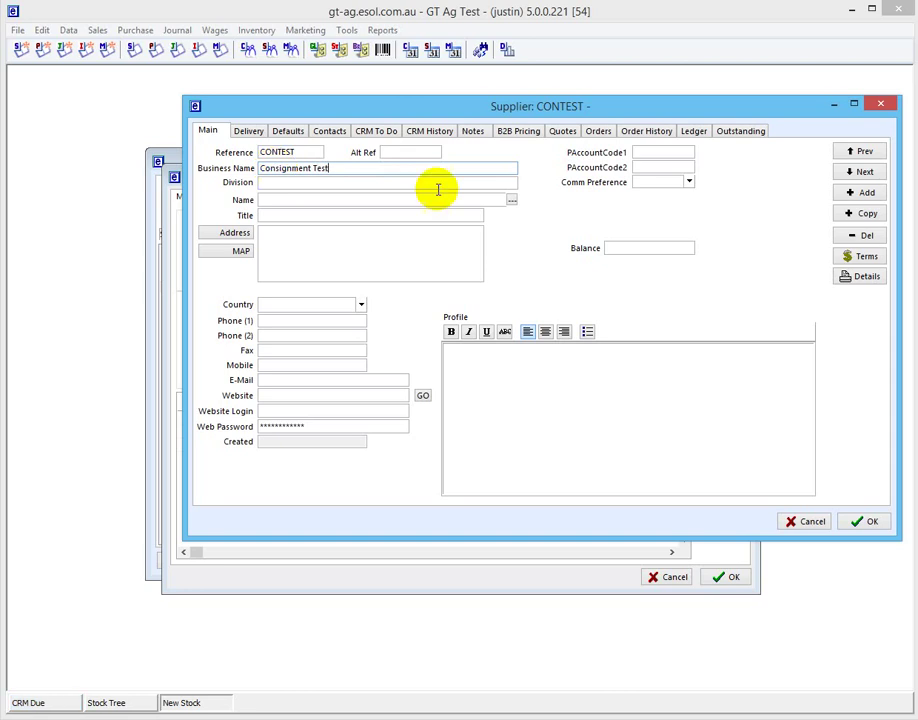
pyautogui.click(868, 521)
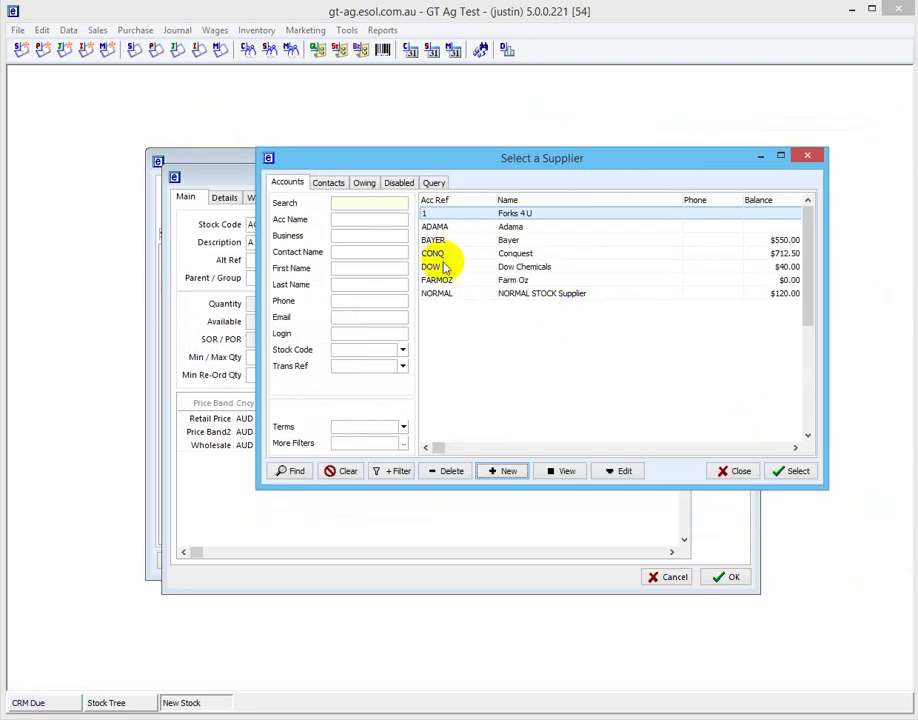
# Assign CONTEST as the supplier of the ACONS item and save the stock code
pyautogui.click(326, 184)
pyautogui.click(290, 184)
pyautogui.click(449, 269)
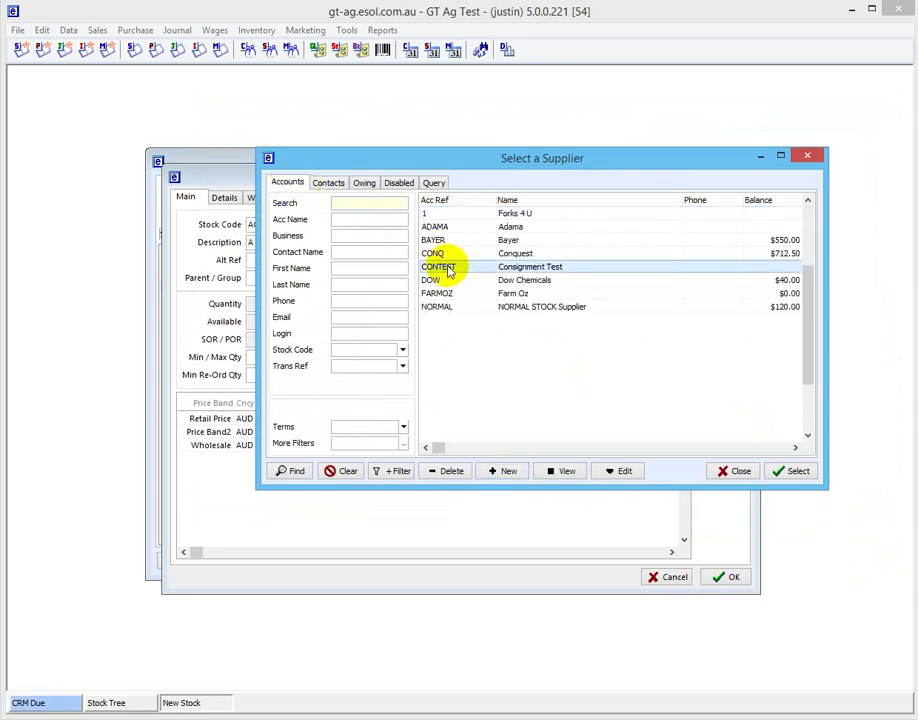
pyautogui.click(792, 471)
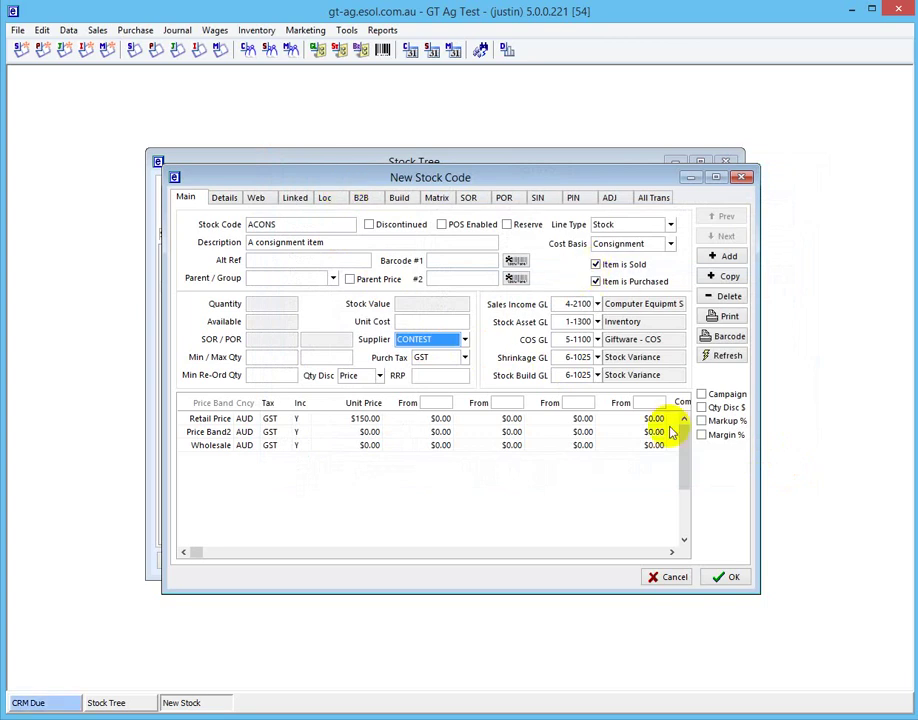
pyautogui.click(734, 578)
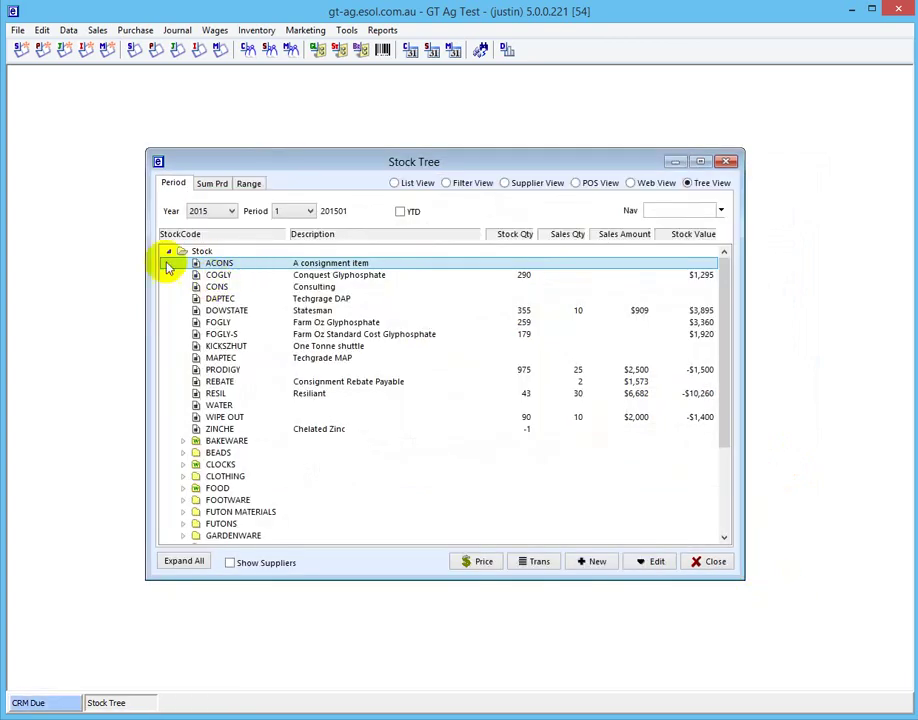
# Create a purchase Consignment Delivery transaction for the supplier account CONTEST
pyautogui.click(42, 48)
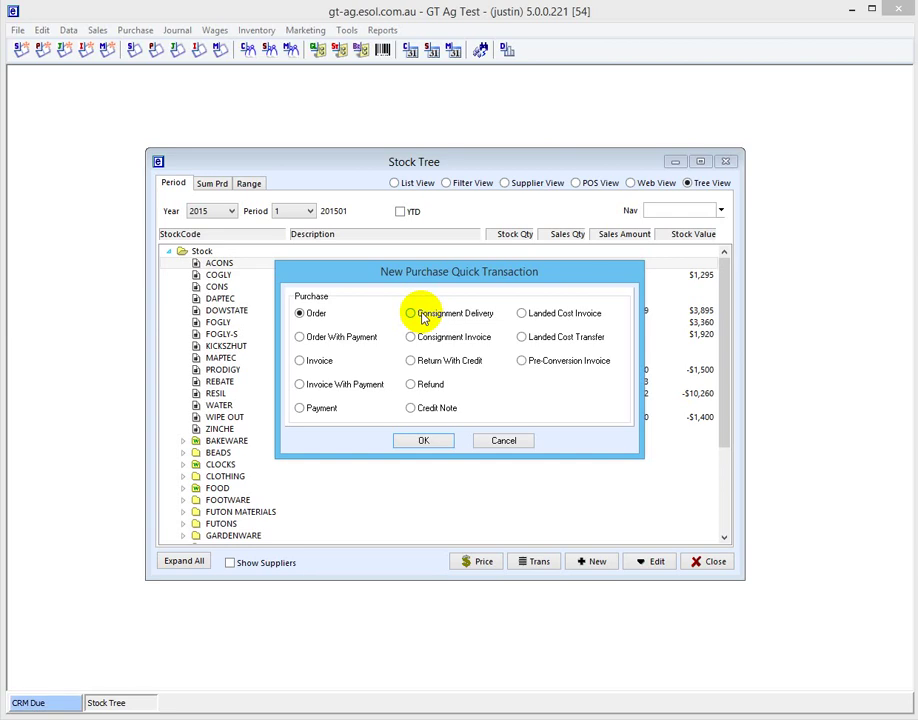
pyautogui.click(420, 316)
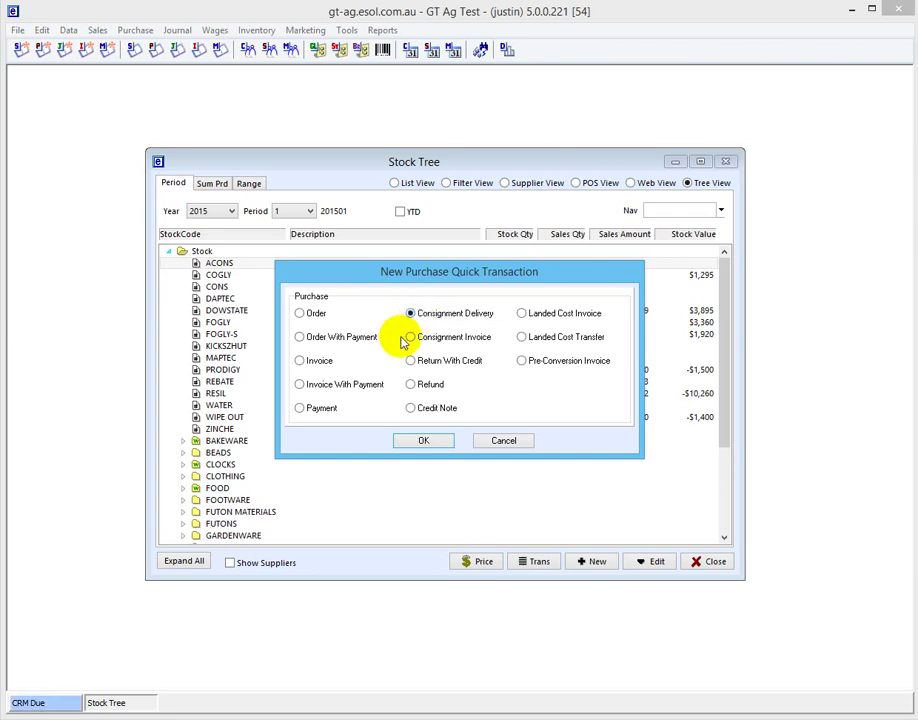
pyautogui.click(421, 441)
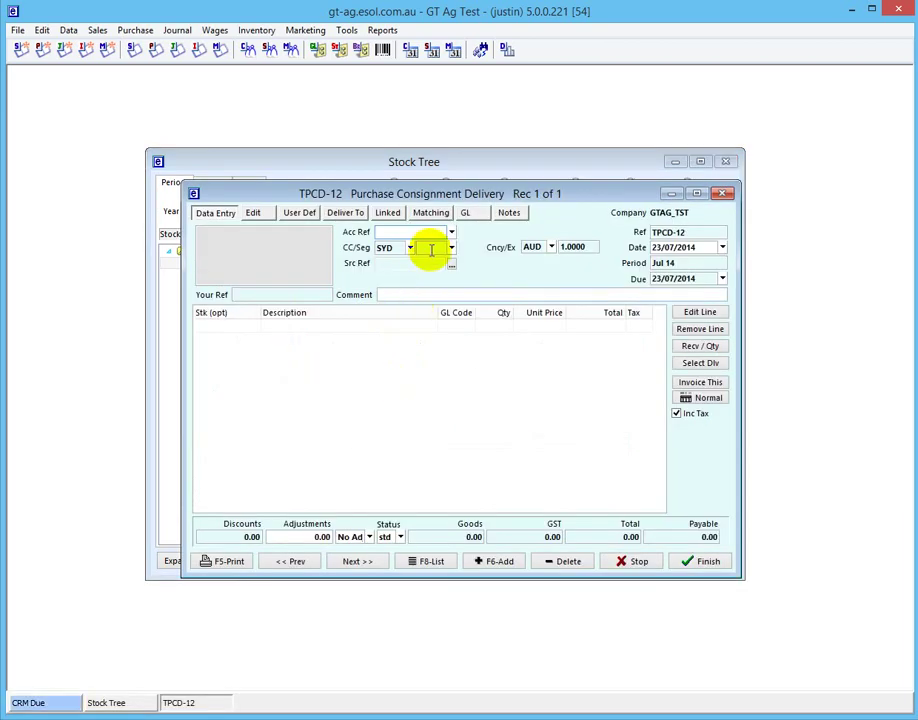
pyautogui.click(449, 232)
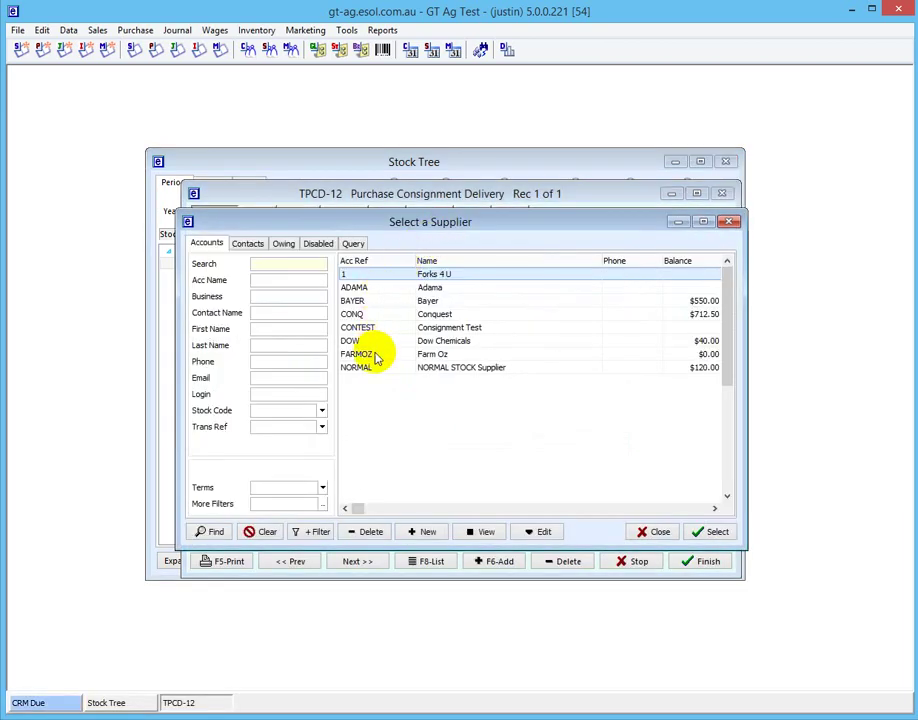
pyautogui.click(365, 327)
pyautogui.click(703, 535)
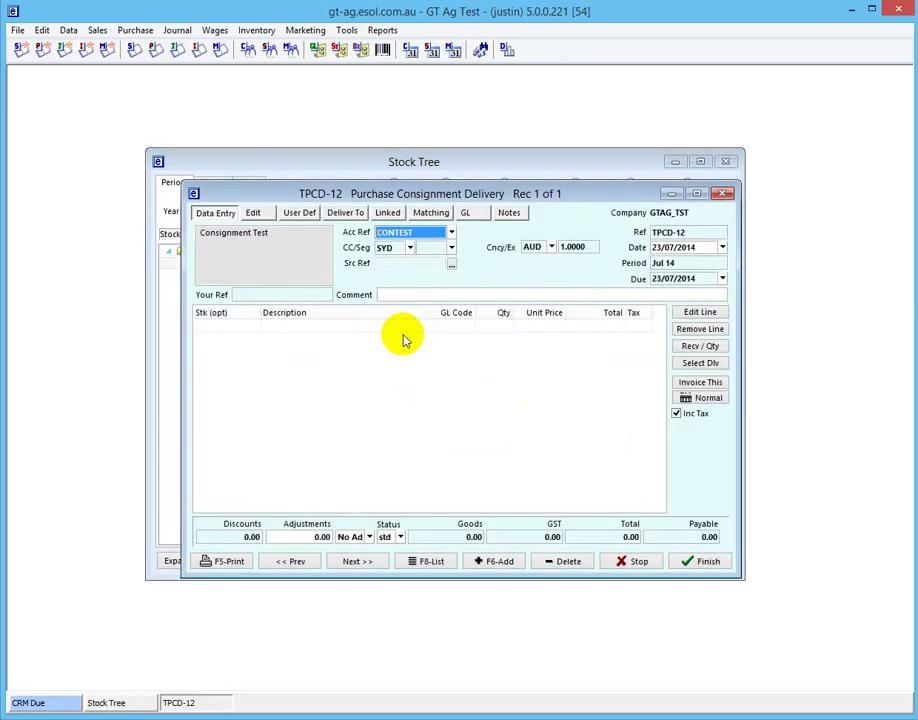
# Add stock code ACONS to the consignment delivery with quantity 100 and no unit price, and finish the transaction
pyautogui.click(221, 322)
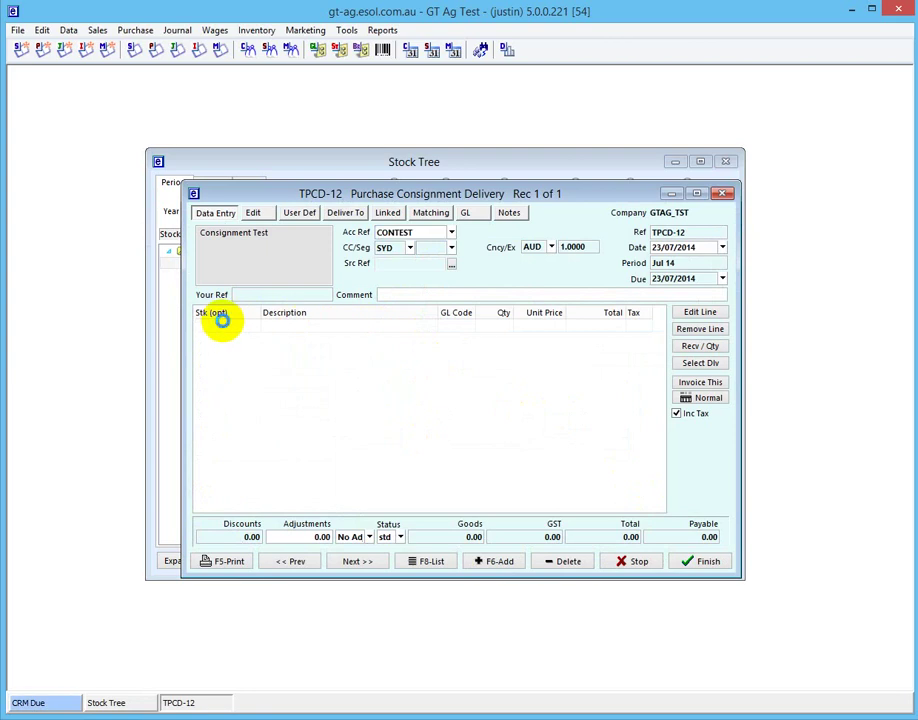
pyautogui.doubleClick(221, 322)
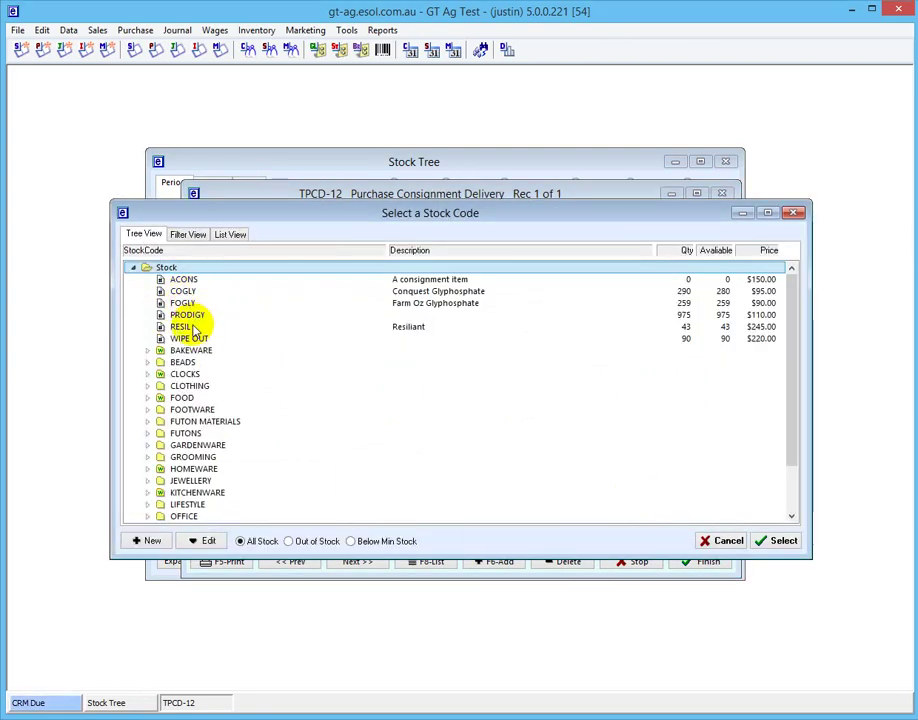
pyautogui.click(203, 282)
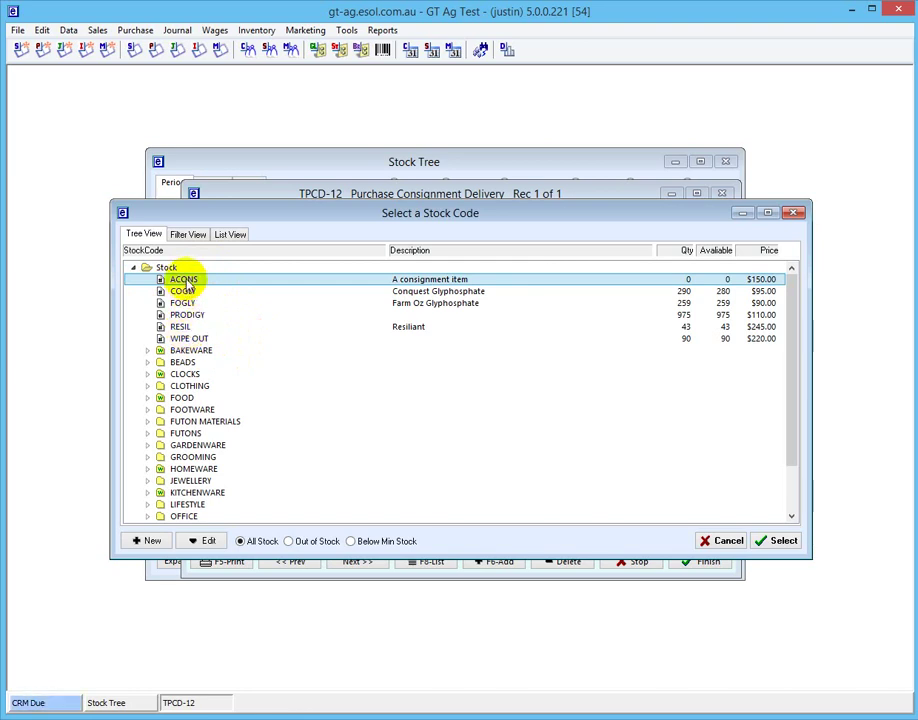
pyautogui.click(788, 545)
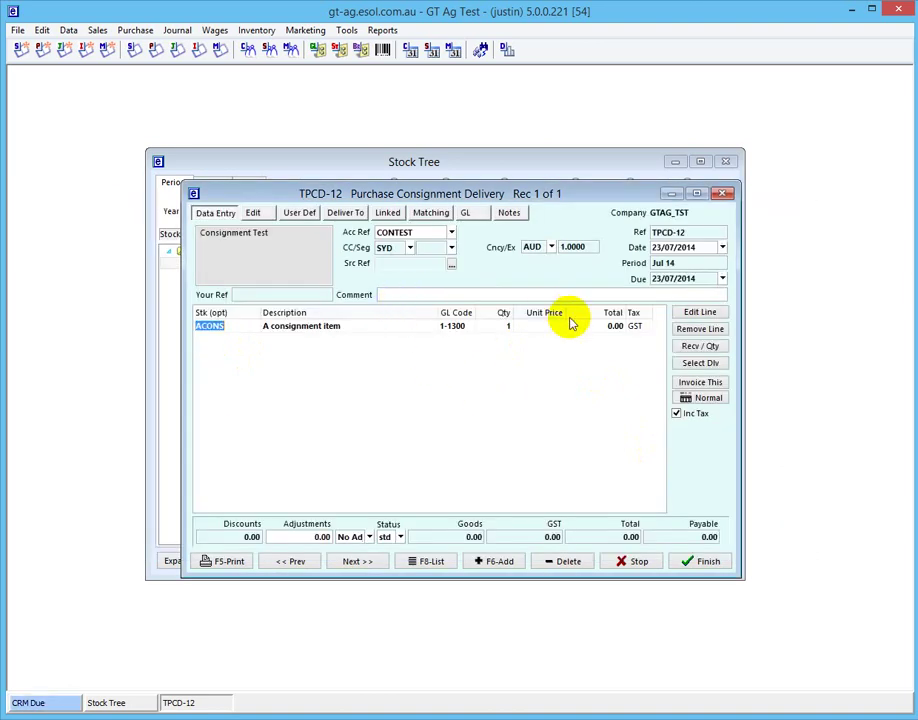
pyautogui.click(505, 330)
pyautogui.write('100')
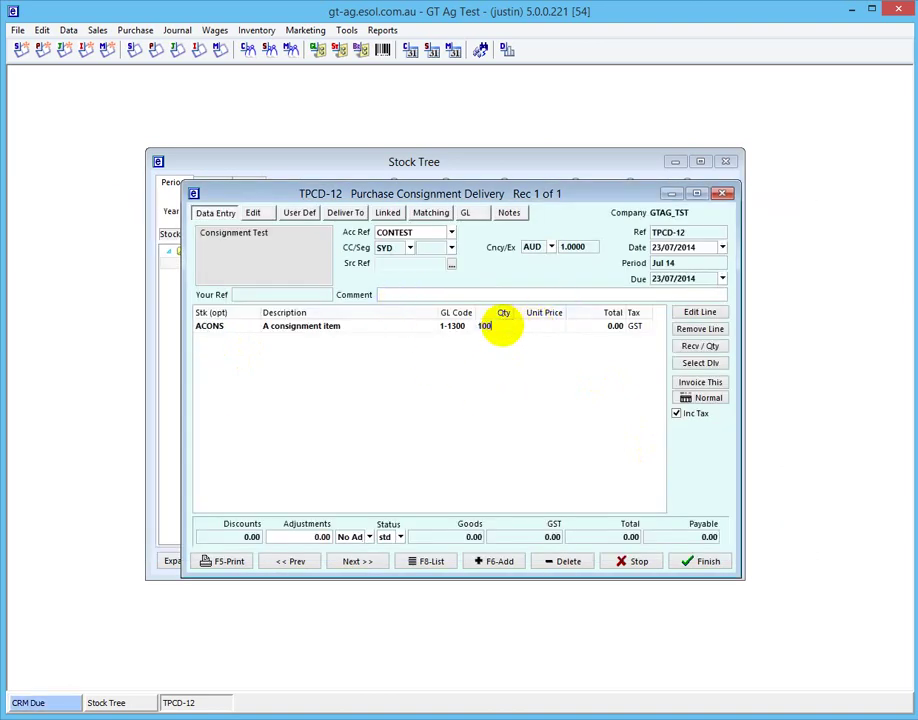
pyautogui.press('Tab')
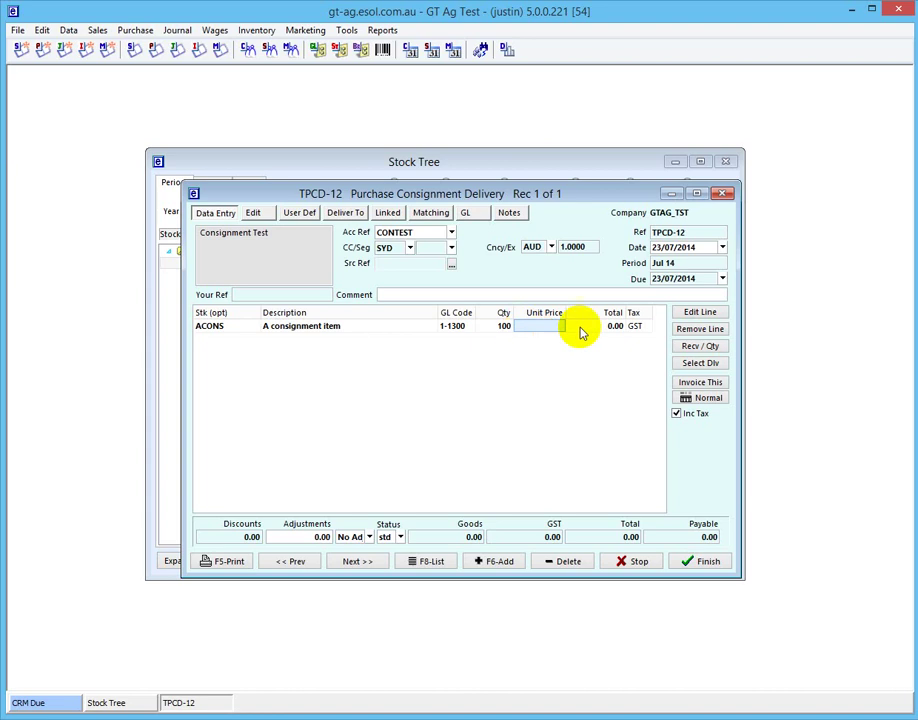
pyautogui.click(694, 563)
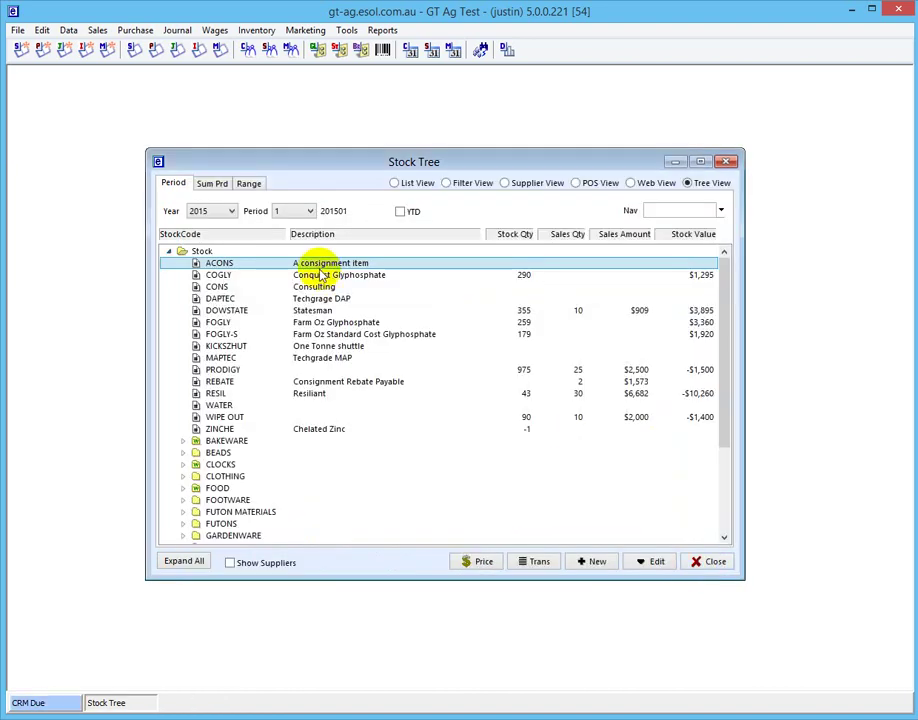
# Create a sales Invoice transaction for the customer Blue Mountain, leaving the comment blank
pyautogui.click(20, 50)
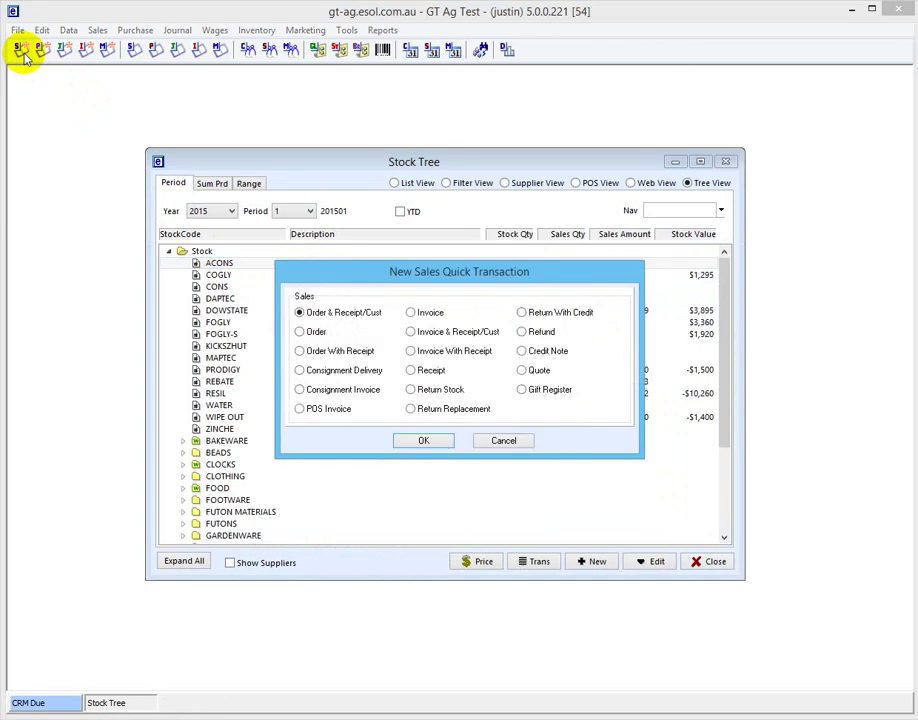
pyautogui.press('Right')
pyautogui.press('Return')
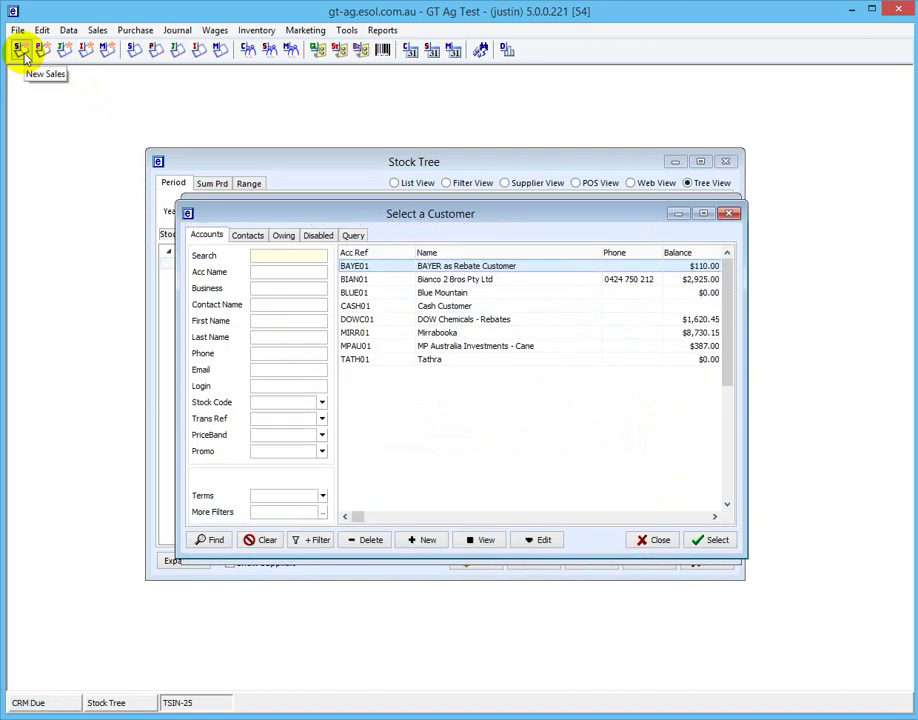
pyautogui.press('Down')
pyautogui.press('Down')
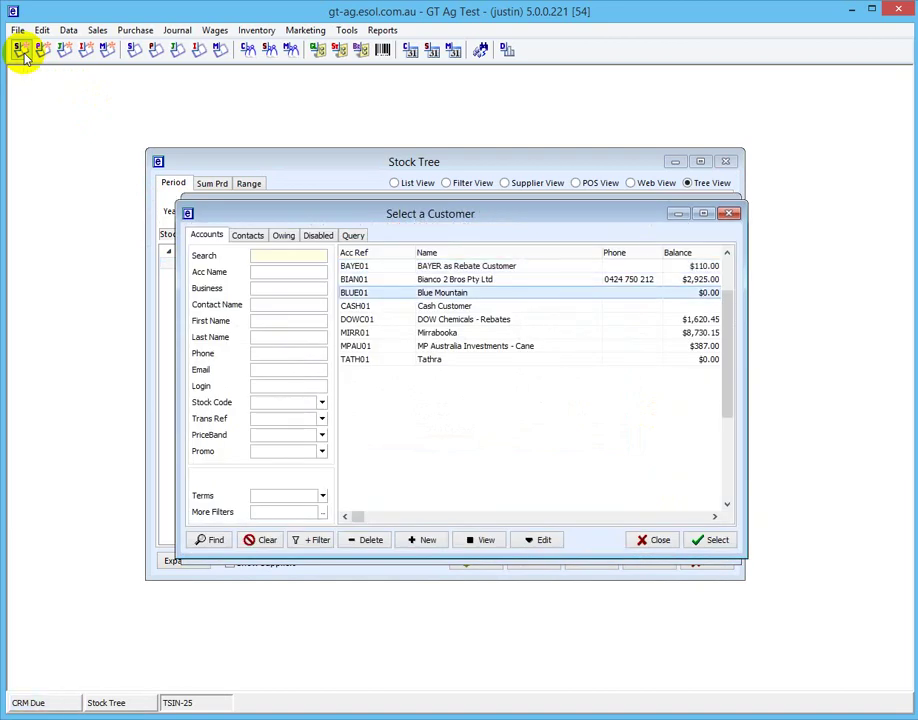
pyautogui.press('Return')
pyautogui.press('Return')
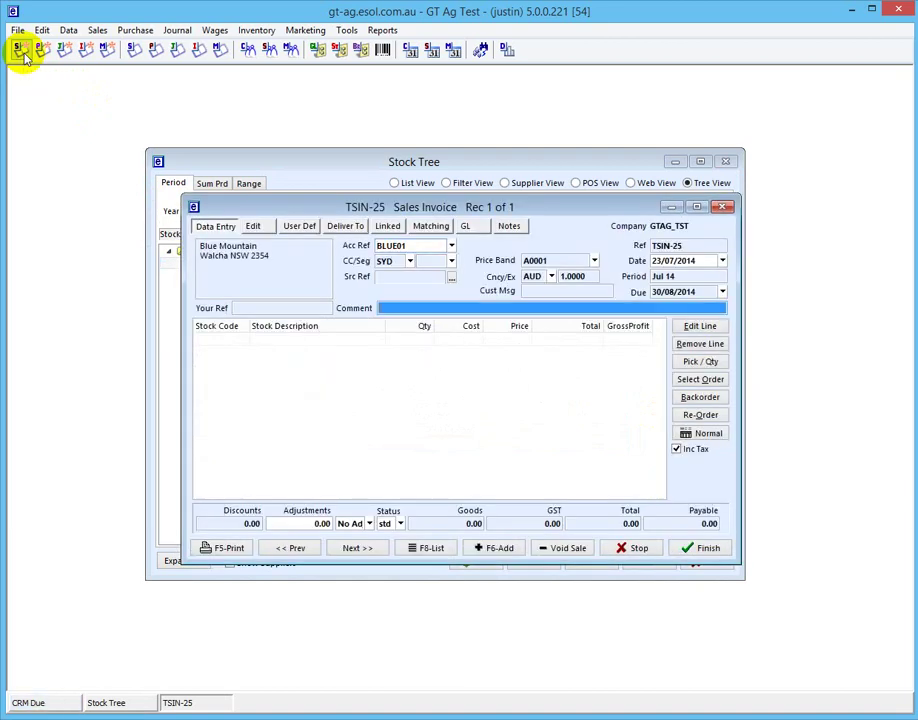
pyautogui.press('Return')
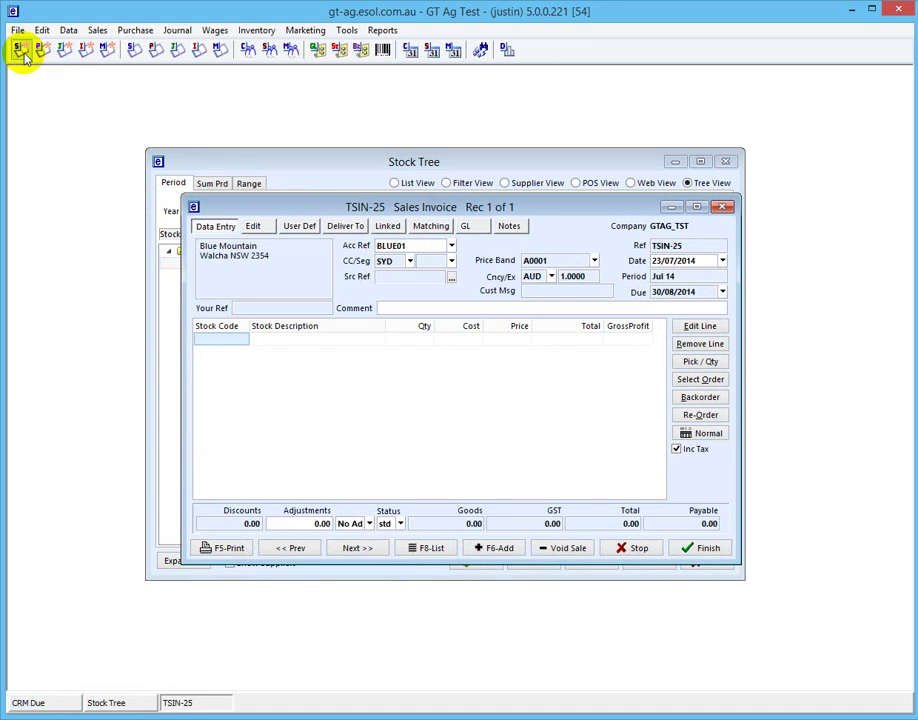
# Add stock code ACONS with quantity 20 to the sales invoice, finish the invoice and acknowledge the credit warning
pyautogui.press('Return')
pyautogui.press('Down')
pyautogui.press('Down')
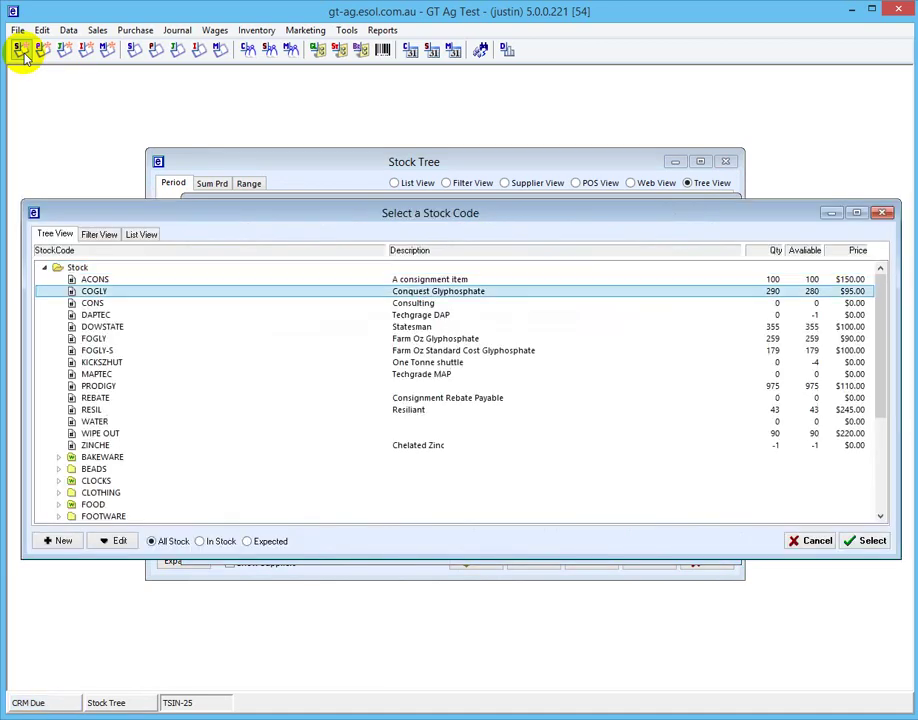
pyautogui.press('Up')
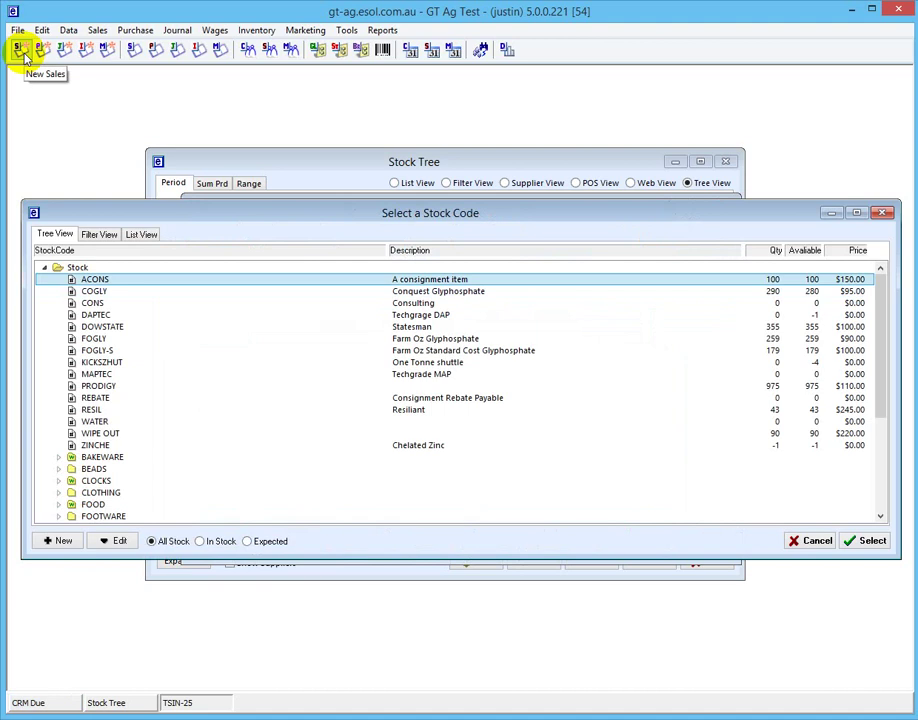
pyautogui.press('Return')
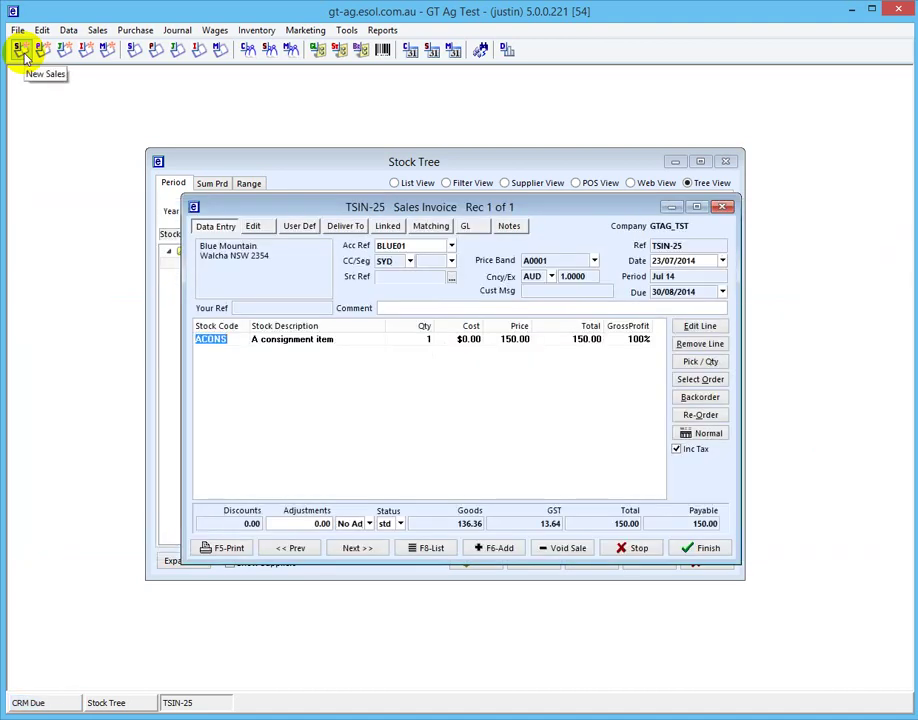
pyautogui.press('Return')
pyautogui.write('20')
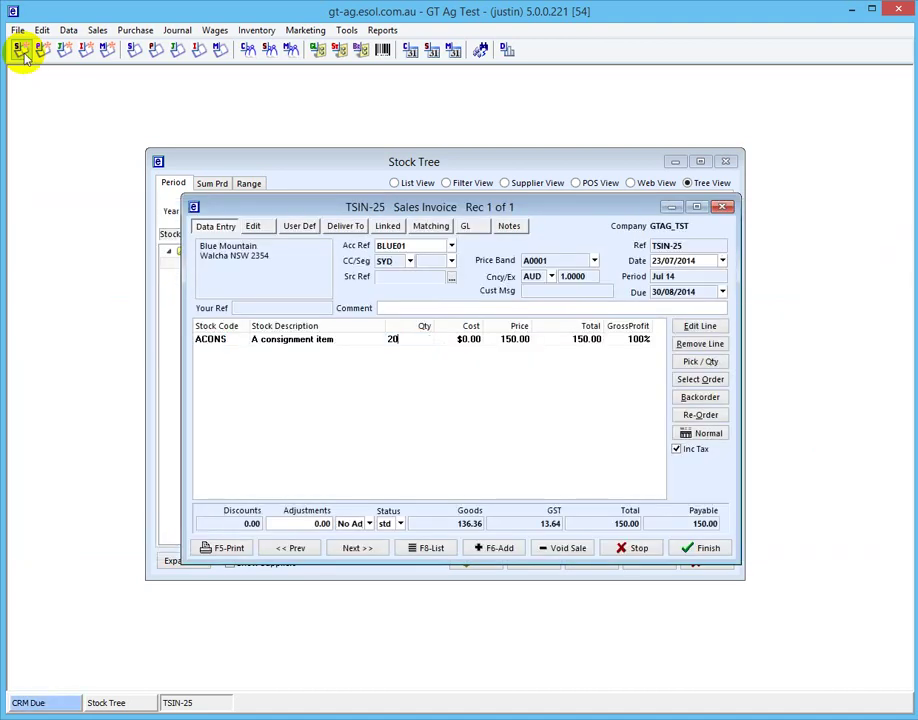
pyautogui.press('Return')
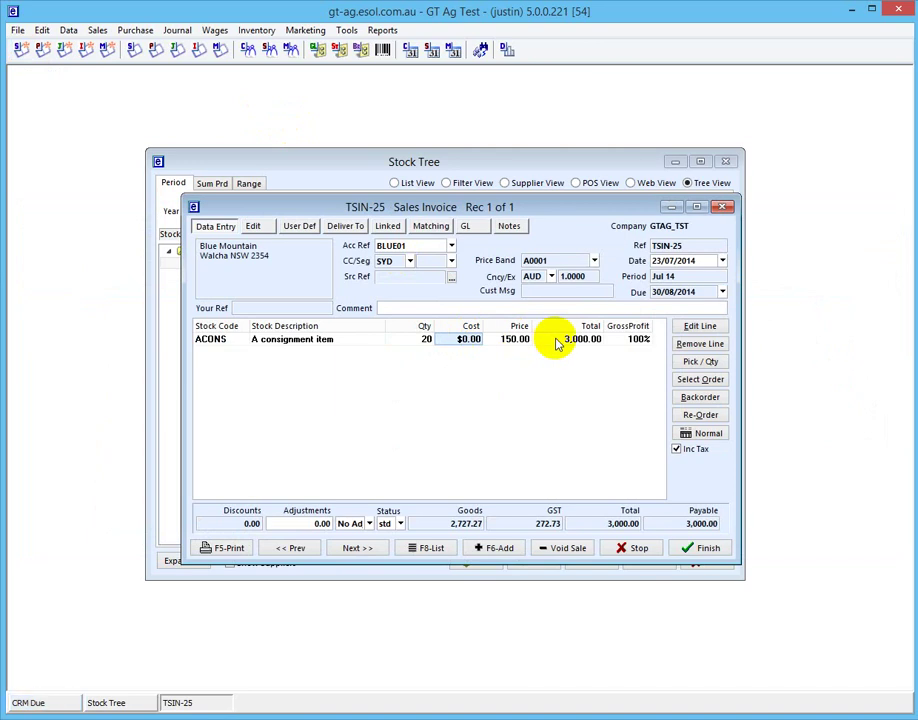
pyautogui.click(704, 550)
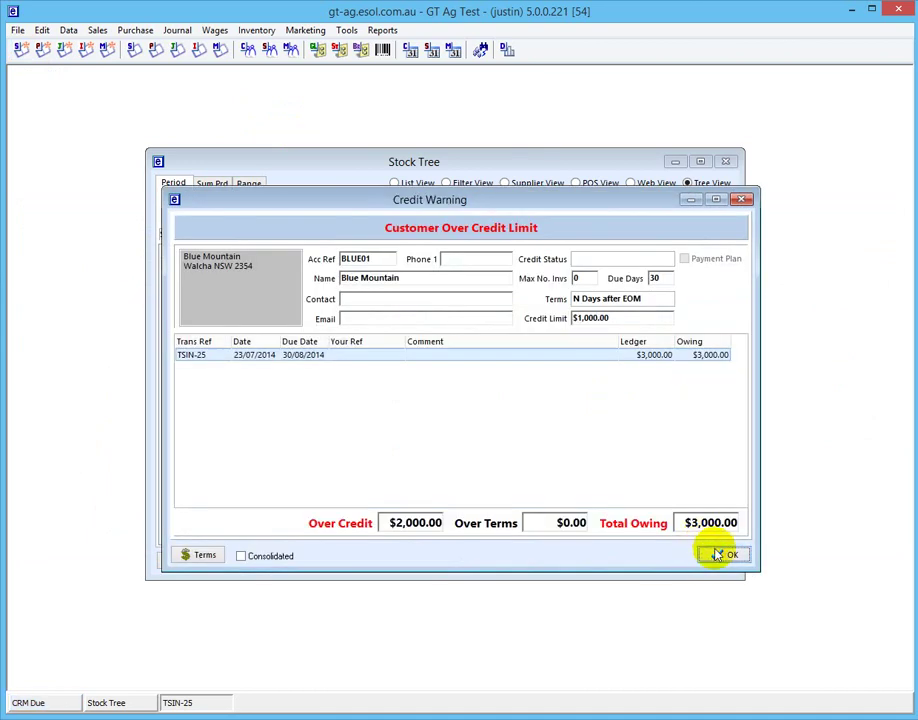
pyautogui.click(722, 559)
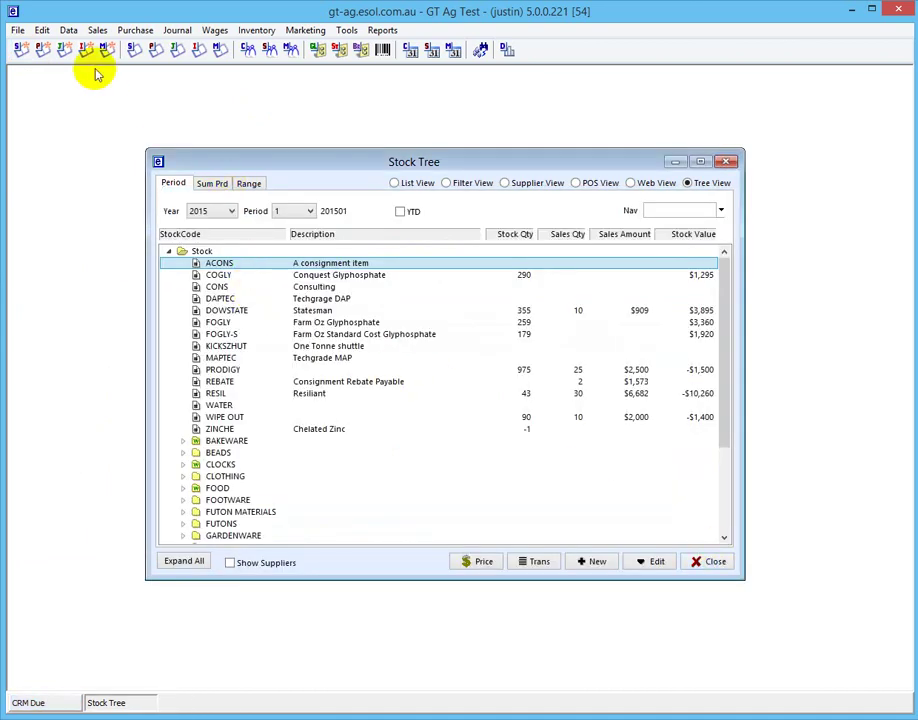
# Start another new sales transaction of type Invoice
pyautogui.click(24, 56)
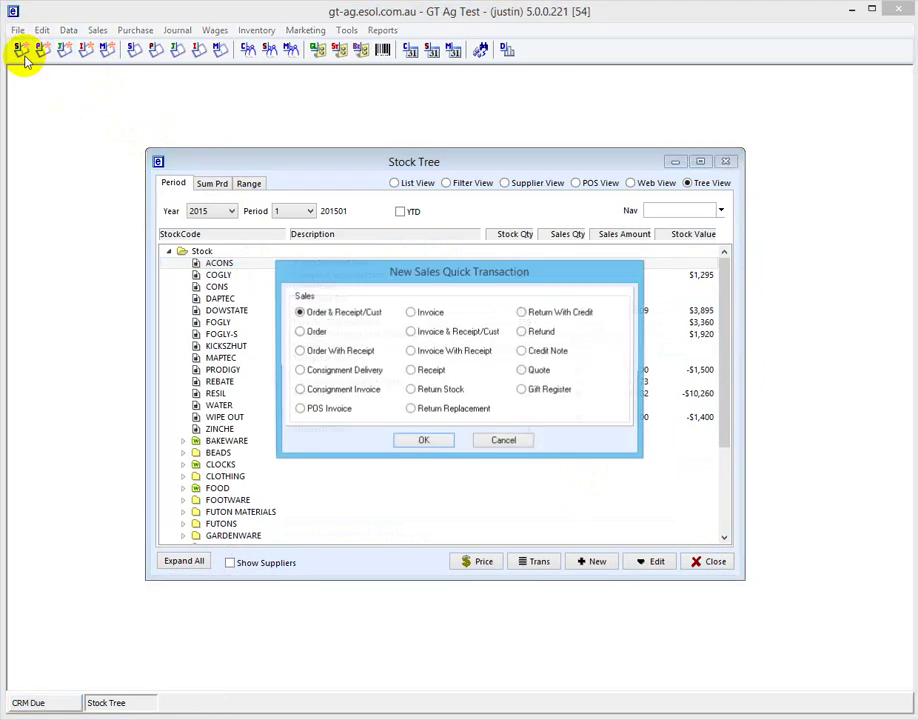
pyautogui.press('Down')
pyautogui.press('Down')
pyautogui.press('Down')
pyautogui.press('Down')
pyautogui.press('Up')
pyautogui.press('Down')
pyautogui.press('Down')
pyautogui.press('Down')
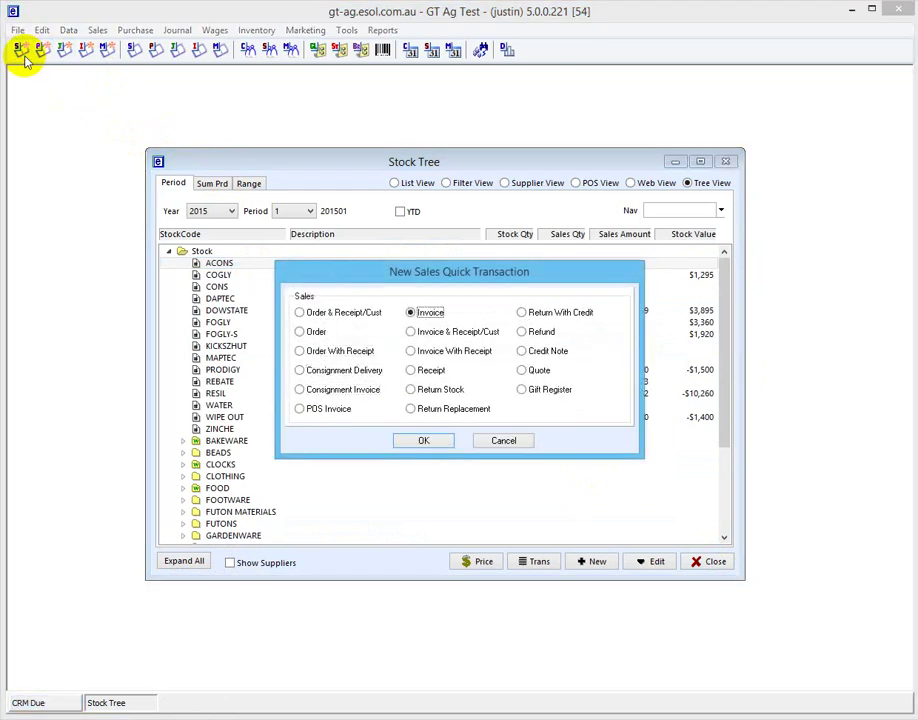
pyautogui.press('Return')
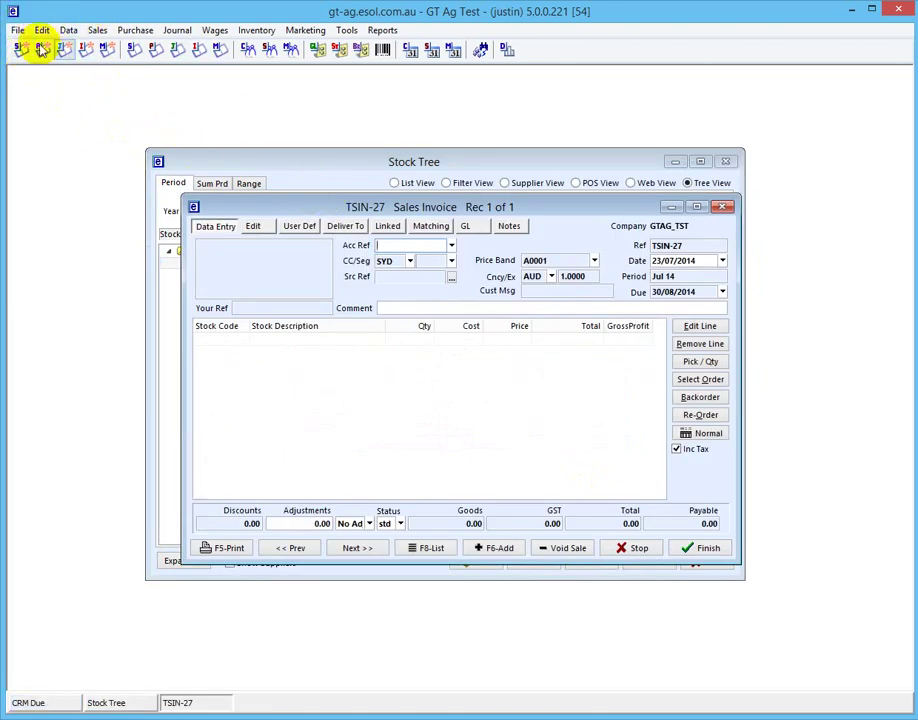
# In the sales batch type configuration, set Valid to N for Consignment Delivery and Consignment Invoice, and close it
pyautogui.click(18, 30)
pyautogui.moveTo(48, 74)
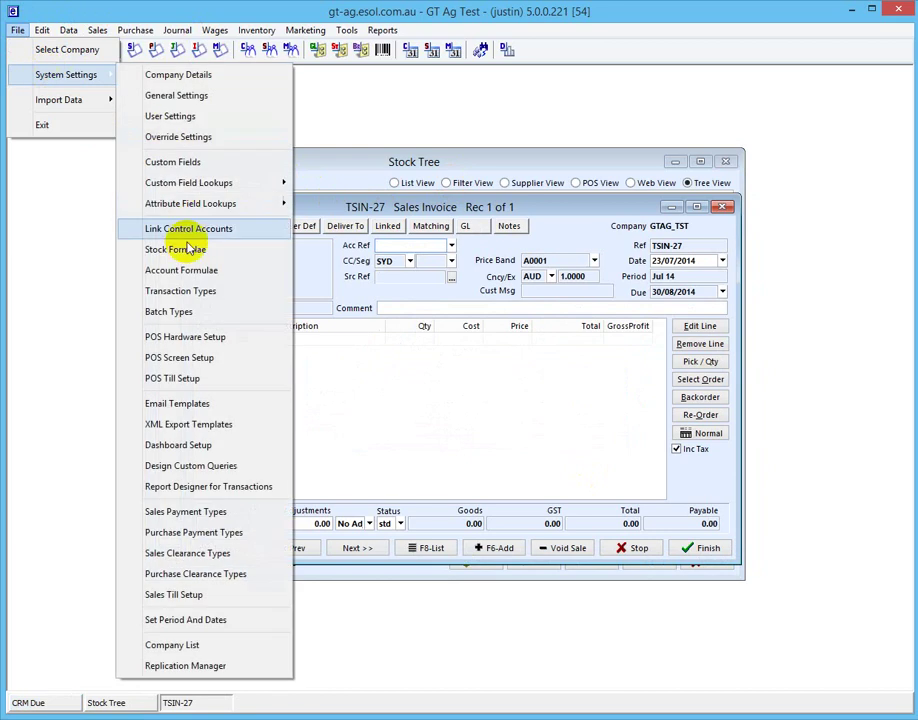
pyautogui.click(168, 313)
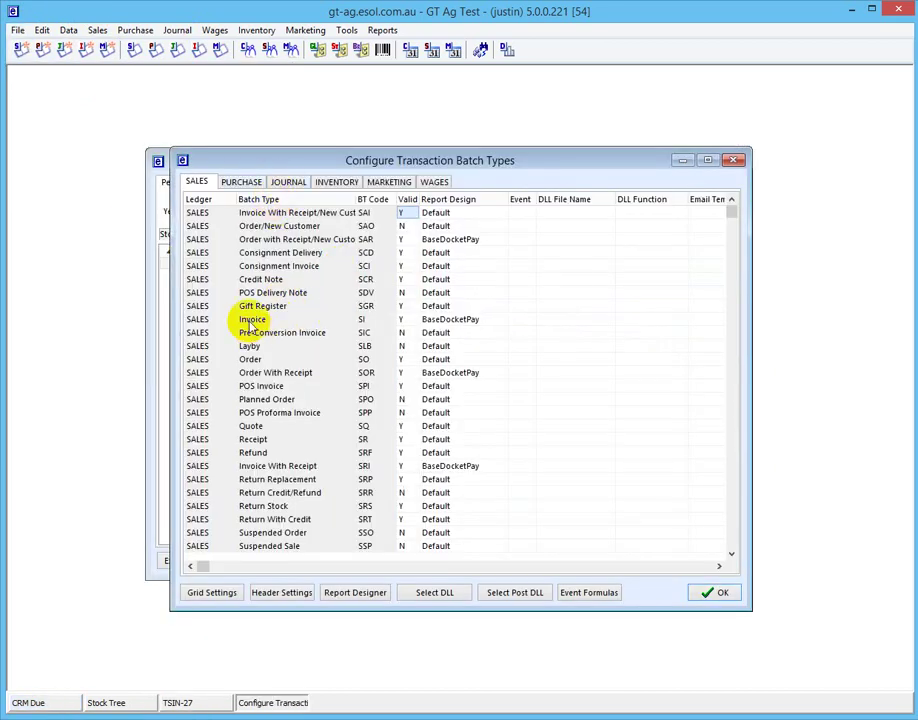
pyautogui.click(402, 252)
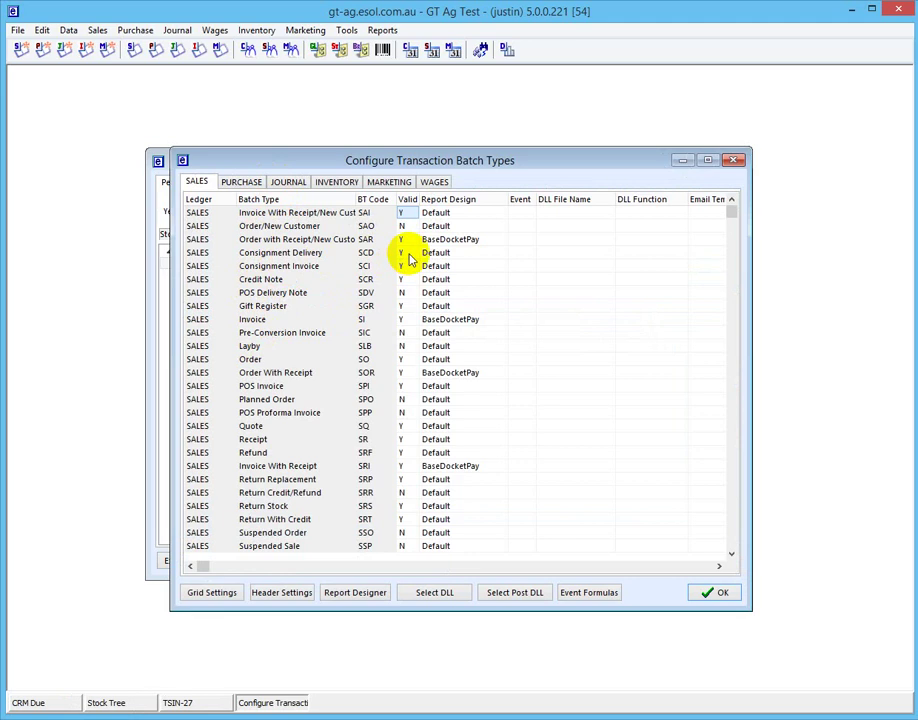
pyautogui.press('Down')
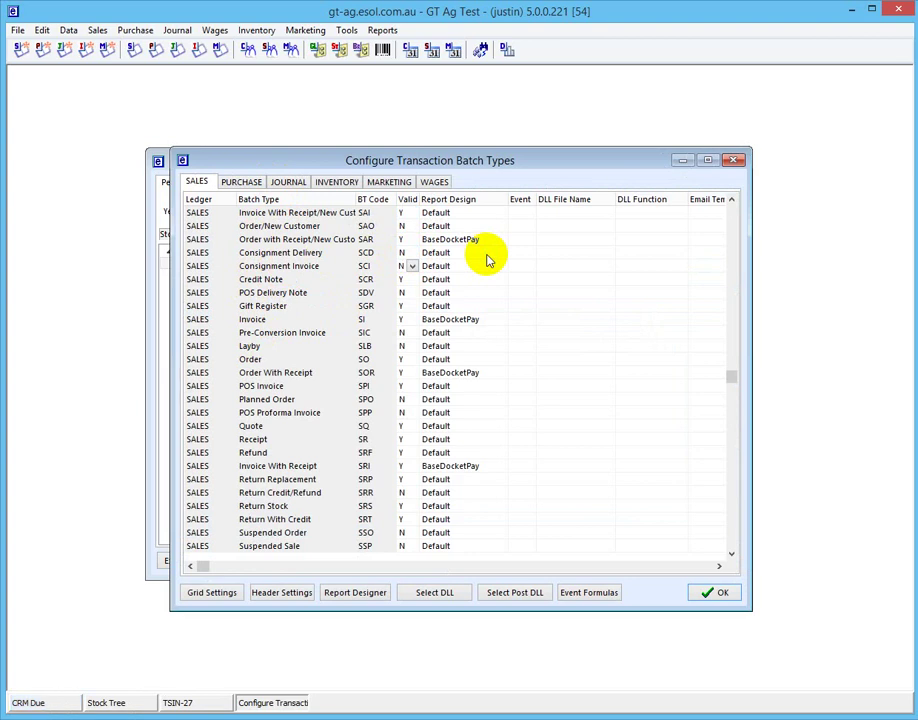
pyautogui.press('Up')
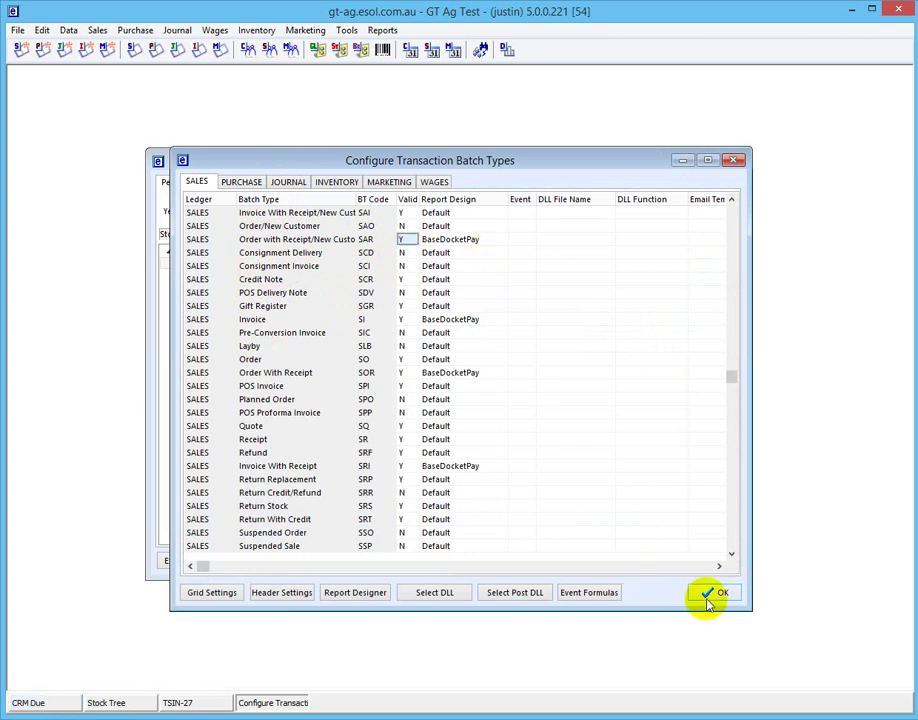
pyautogui.press('Escape')
# Assign the customer Bianco 2 Bros Pty Ltd to the new sales invoice and accept the credit warning
pyautogui.click(449, 251)
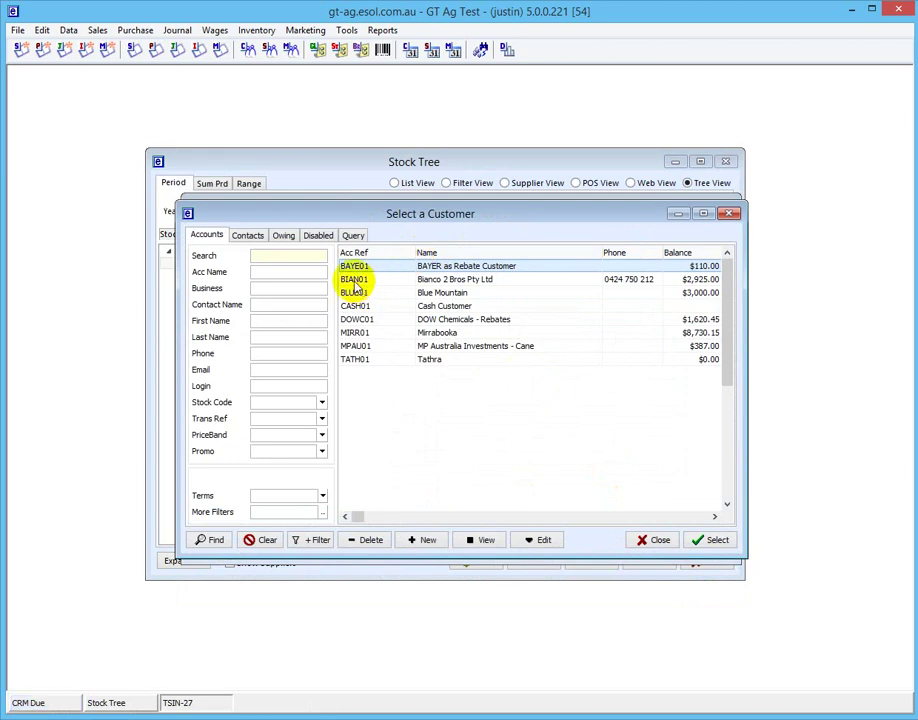
pyautogui.click(352, 279)
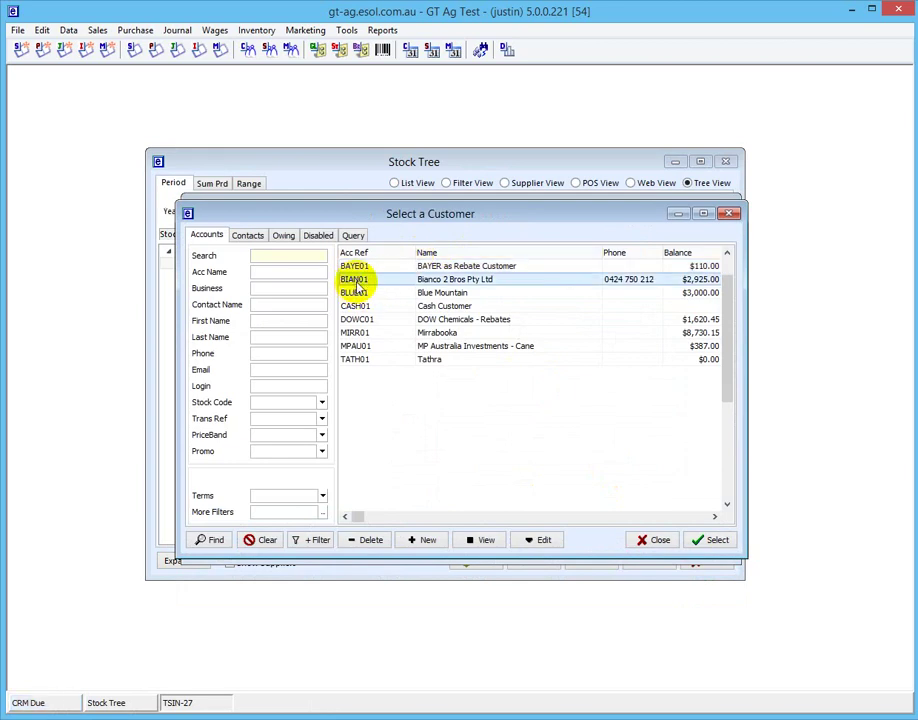
pyautogui.press('Return')
pyautogui.click(714, 549)
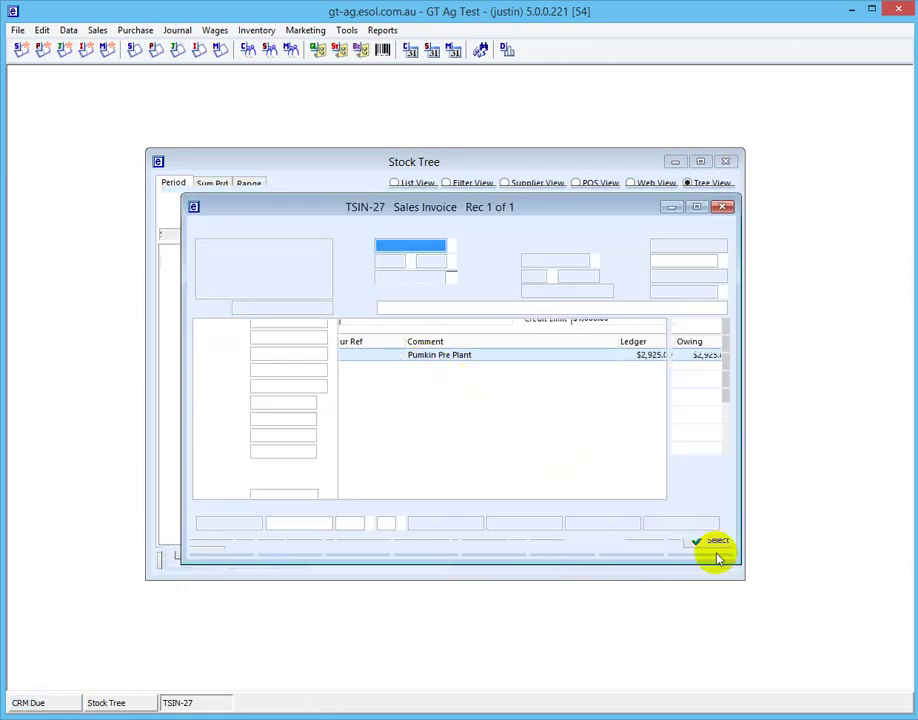
# Add stock code ACONS with quantity 30 to the Bianco sales invoice
pyautogui.click(219, 338)
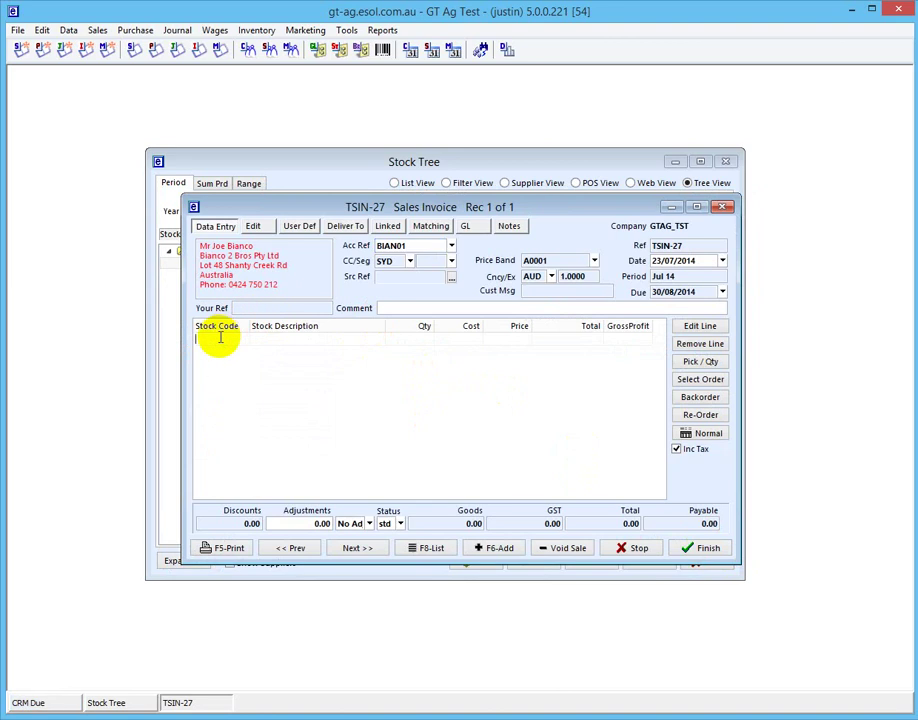
pyautogui.write('acons')
pyautogui.press('Return')
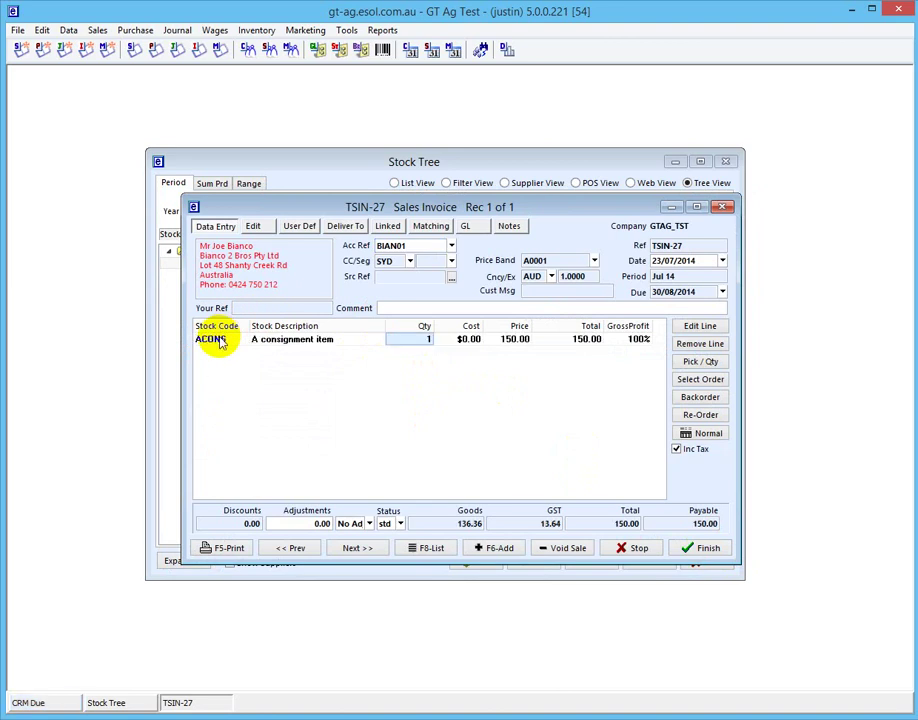
pyautogui.write('30')
pyautogui.press('Return')
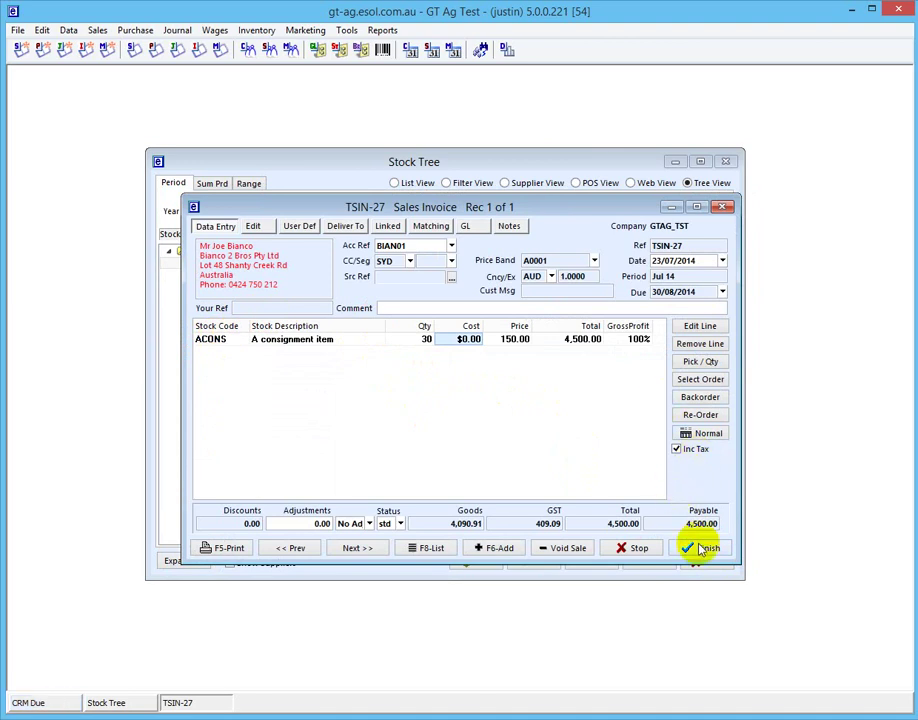
# Open the ACONS stock item from the invoice line, set its unit cost to 80 and save it
pyautogui.click(212, 339)
pyautogui.doubleClick(220, 342)
pyautogui.click(418, 322)
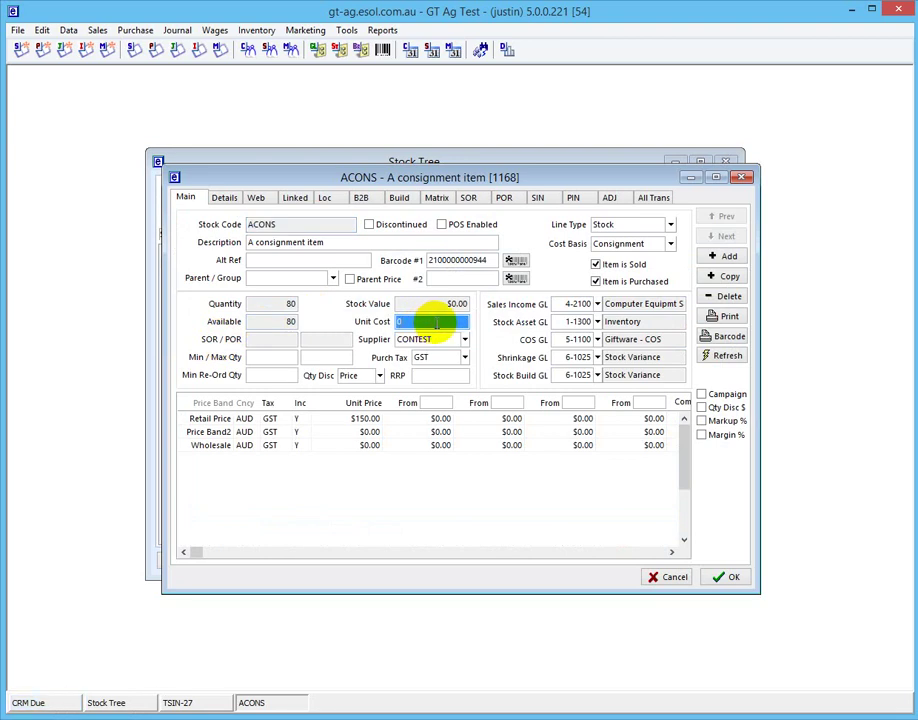
pyautogui.write('80')
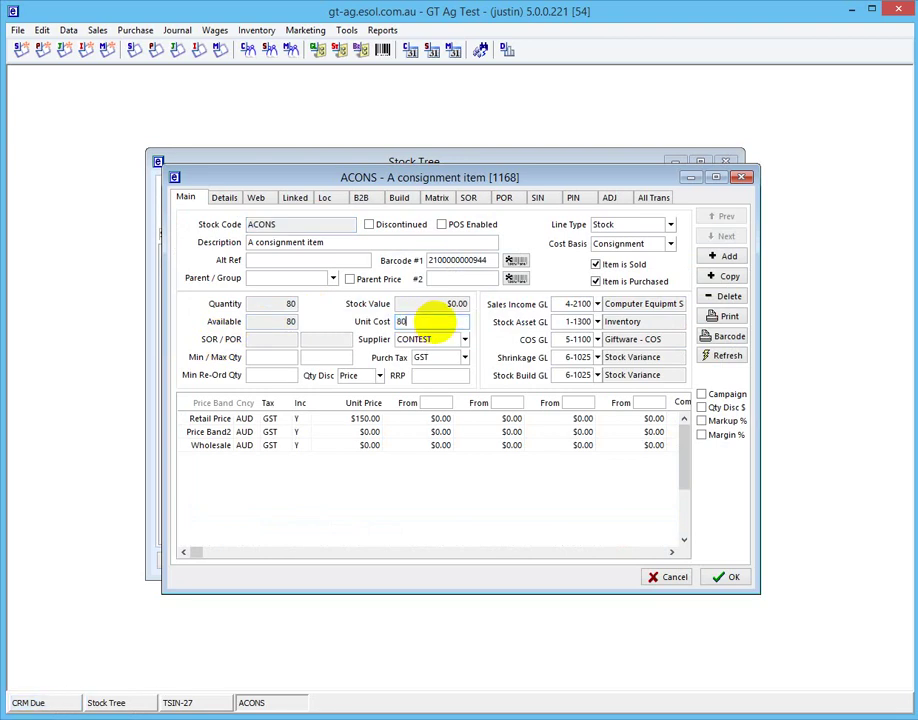
pyautogui.press('Tab')
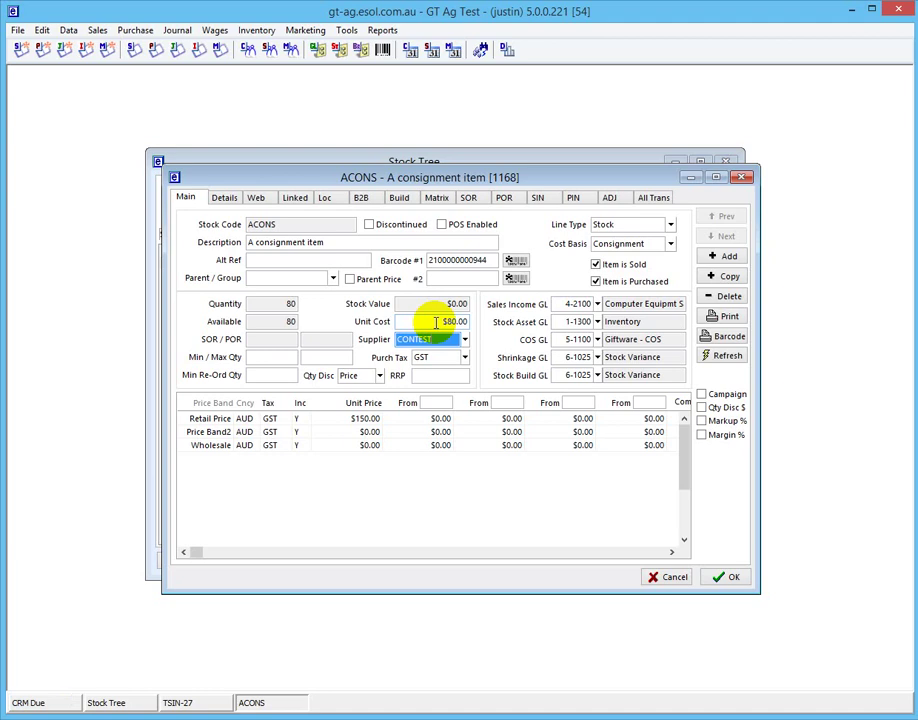
pyautogui.click(716, 577)
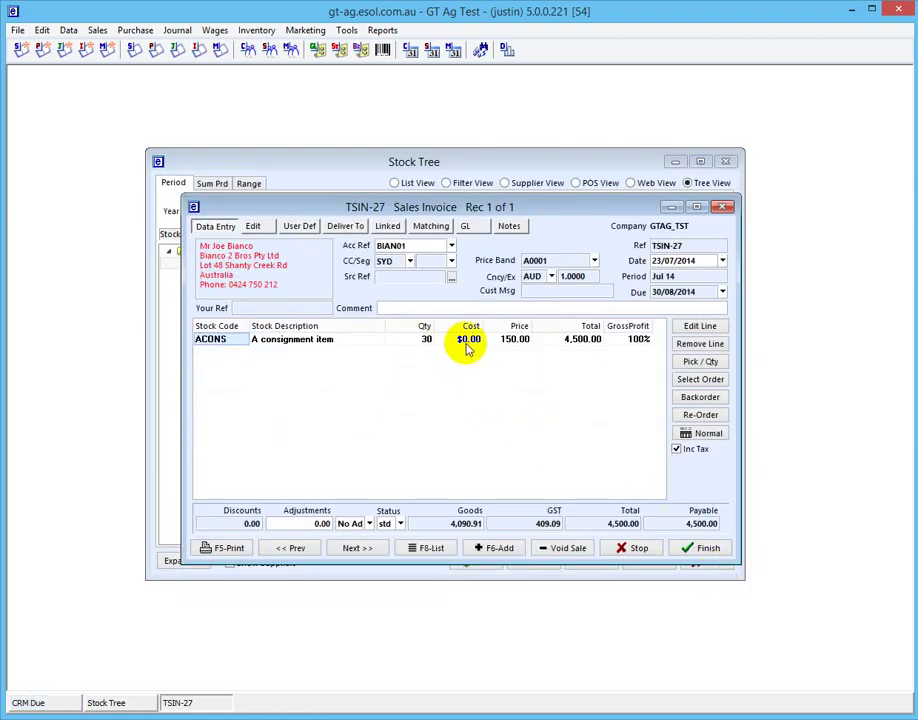
# Delete the ACONS invoice line, re-enter ACONS with quantity 30, finish the invoice and accept the credit warning
pyautogui.click(395, 392)
pyautogui.press('Delete')
pyautogui.press('Return')
pyautogui.write('acons')
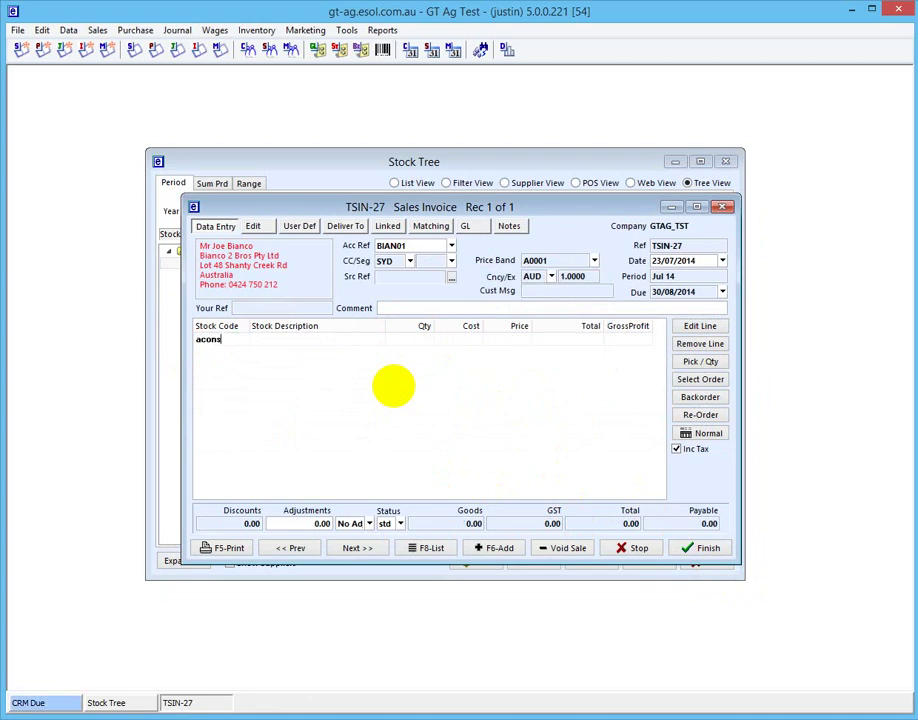
pyautogui.press('Return')
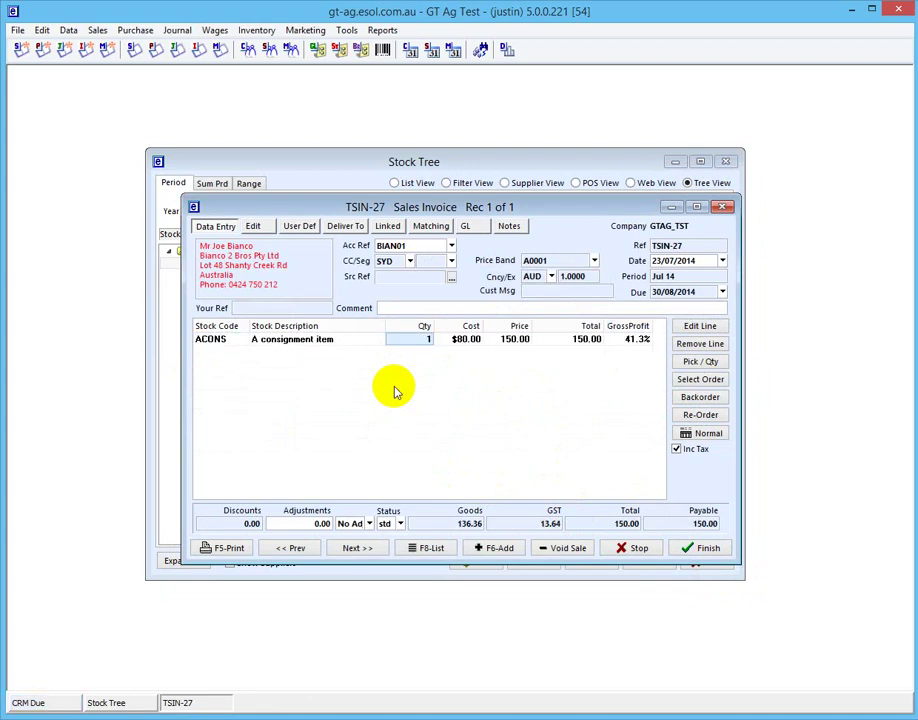
pyautogui.write('30')
pyautogui.press('Return')
pyautogui.click(692, 556)
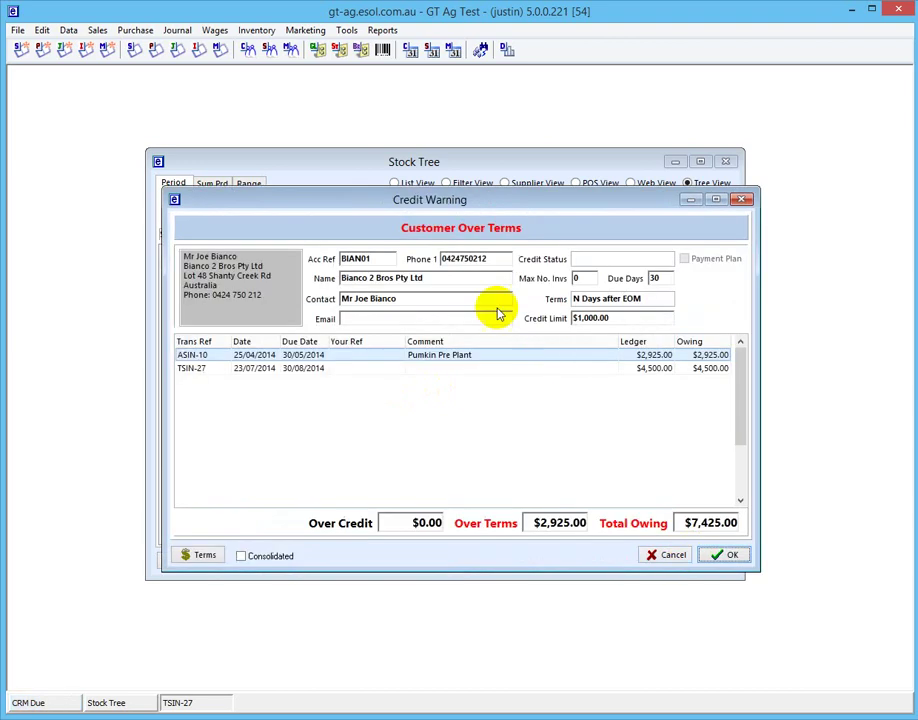
pyautogui.click(718, 550)
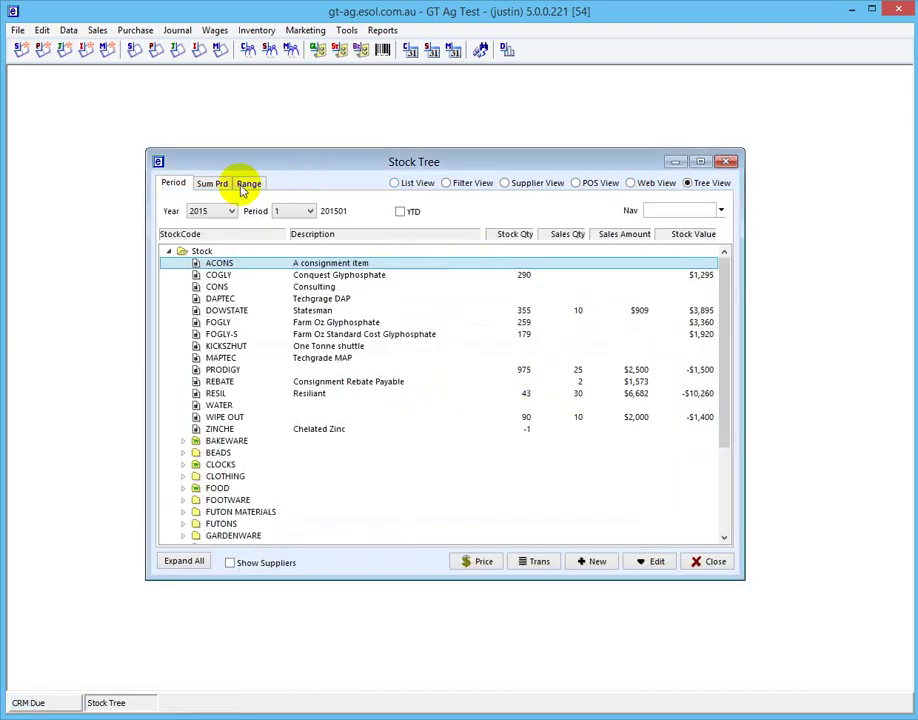
# Open the Blue Mountain sales invoice for ACONS from the sales transactions and delete its ACONS line
pyautogui.click(134, 49)
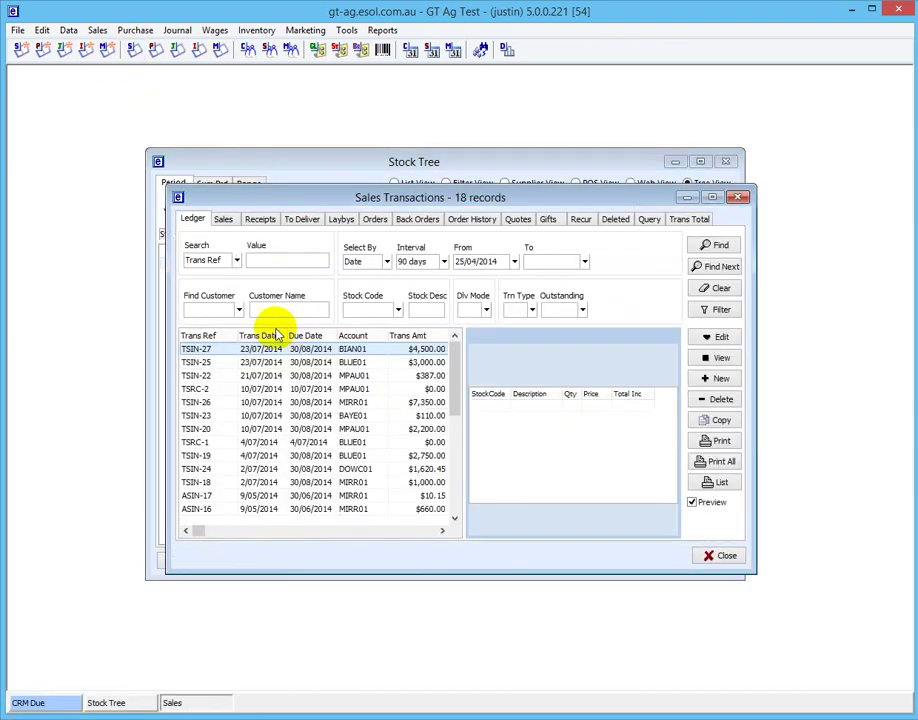
pyautogui.click(222, 361)
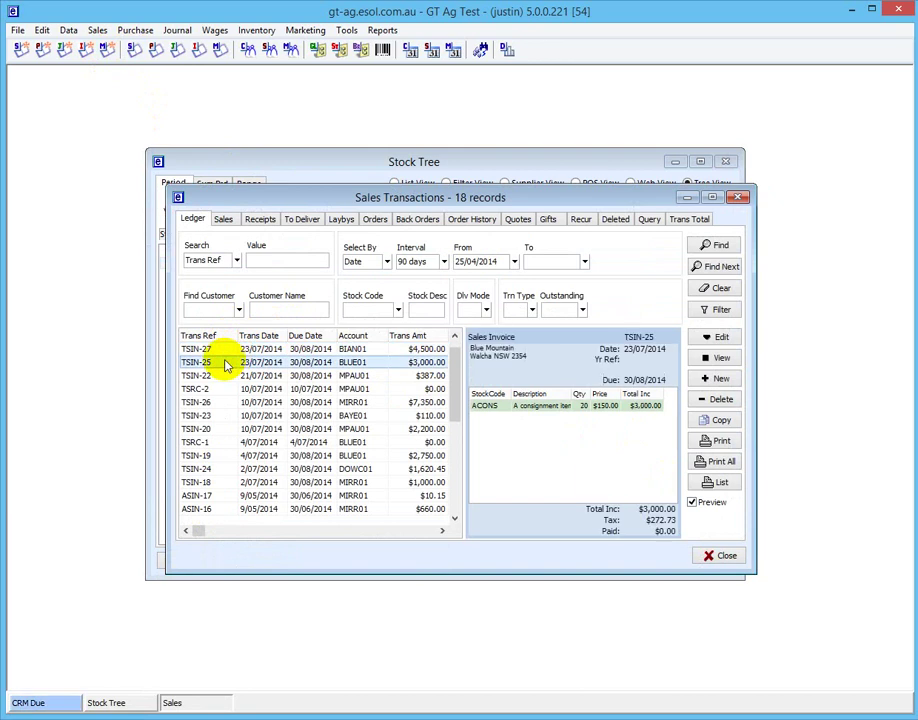
pyautogui.doubleClick(375, 361)
pyautogui.click(410, 340)
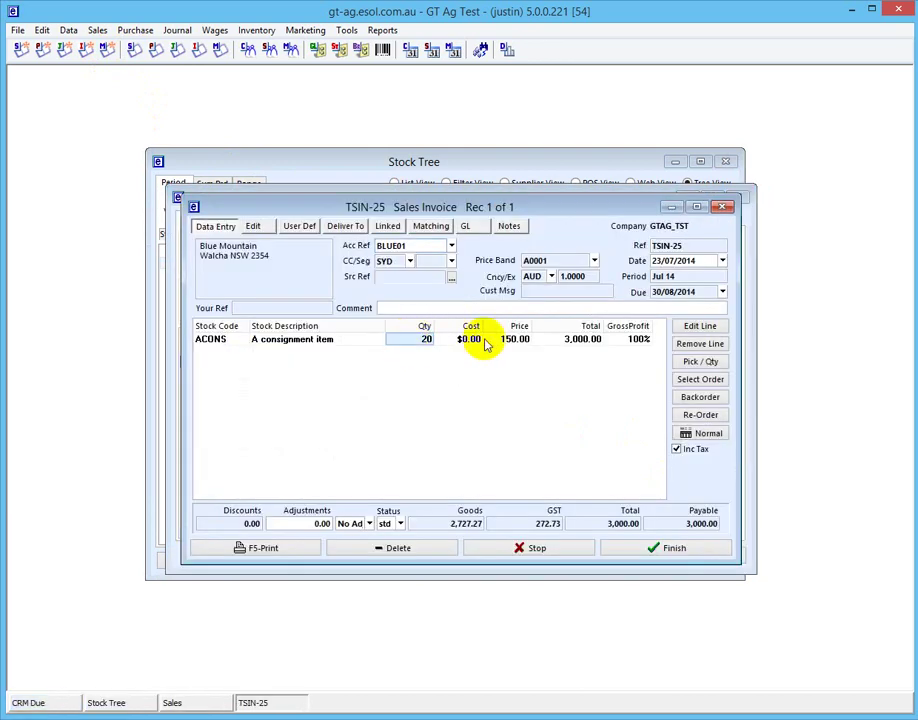
pyautogui.press('Delete')
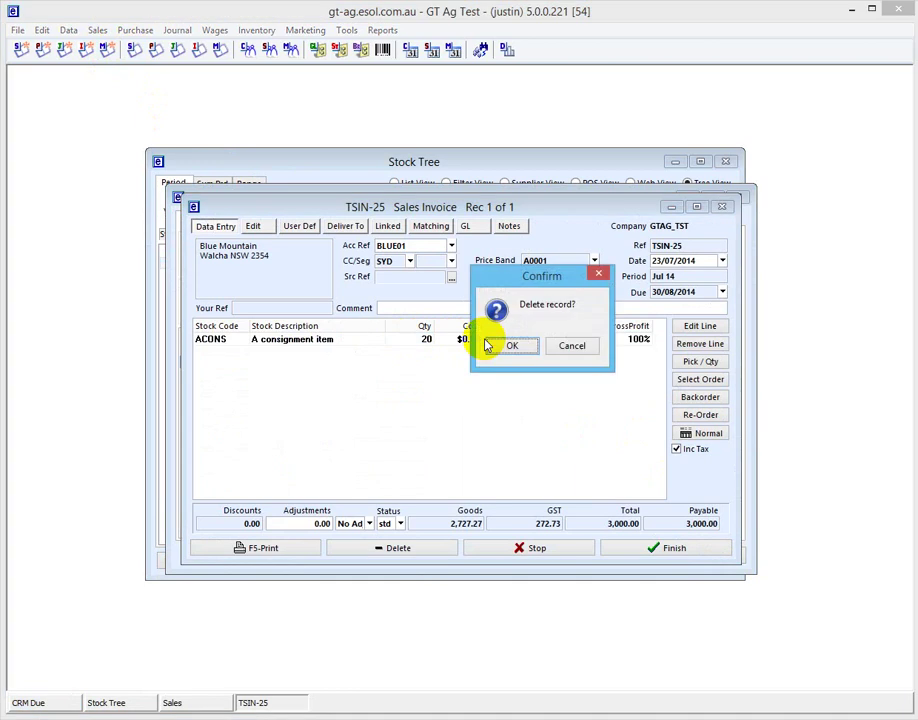
pyautogui.click(487, 344)
# Re-enter ACONS with quantity 20 on the Blue Mountain invoice, finish it, accept the credit warning and close the sales transactions
pyautogui.write('acons')
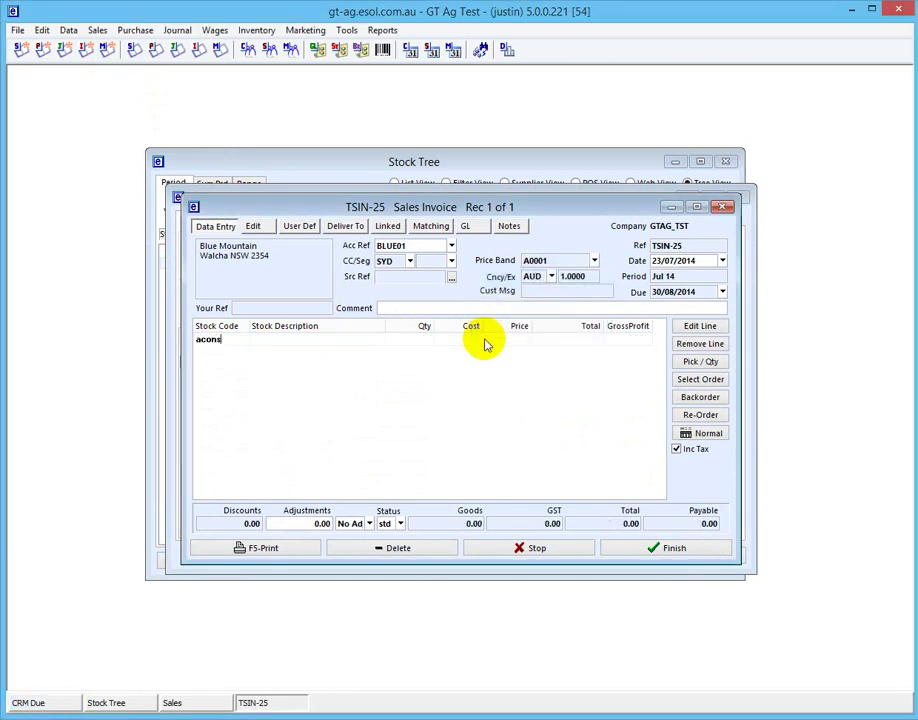
pyautogui.press('Return')
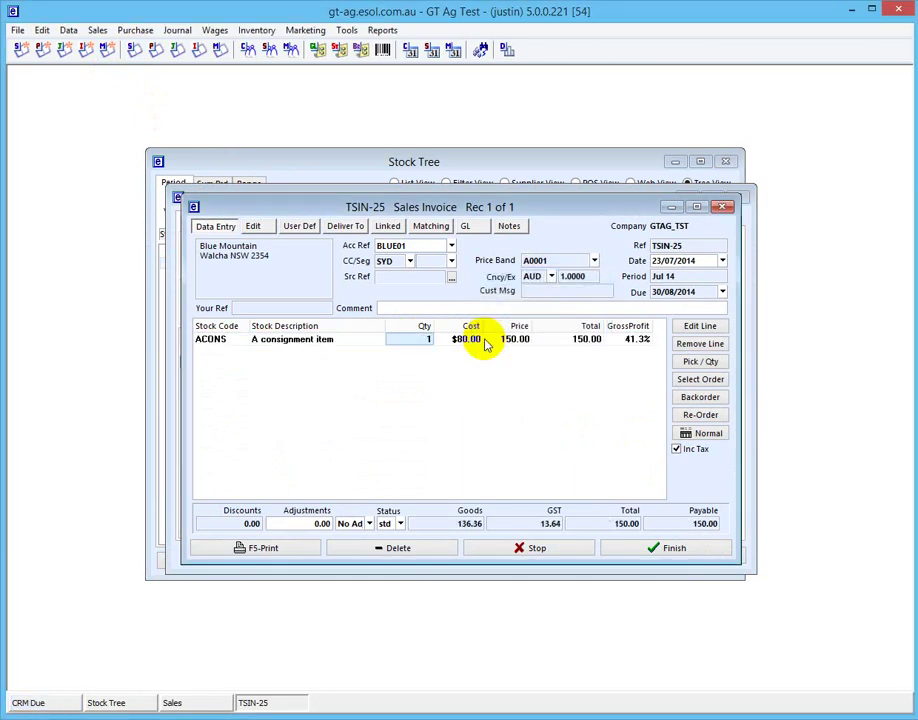
pyautogui.write('20')
pyautogui.press('Return')
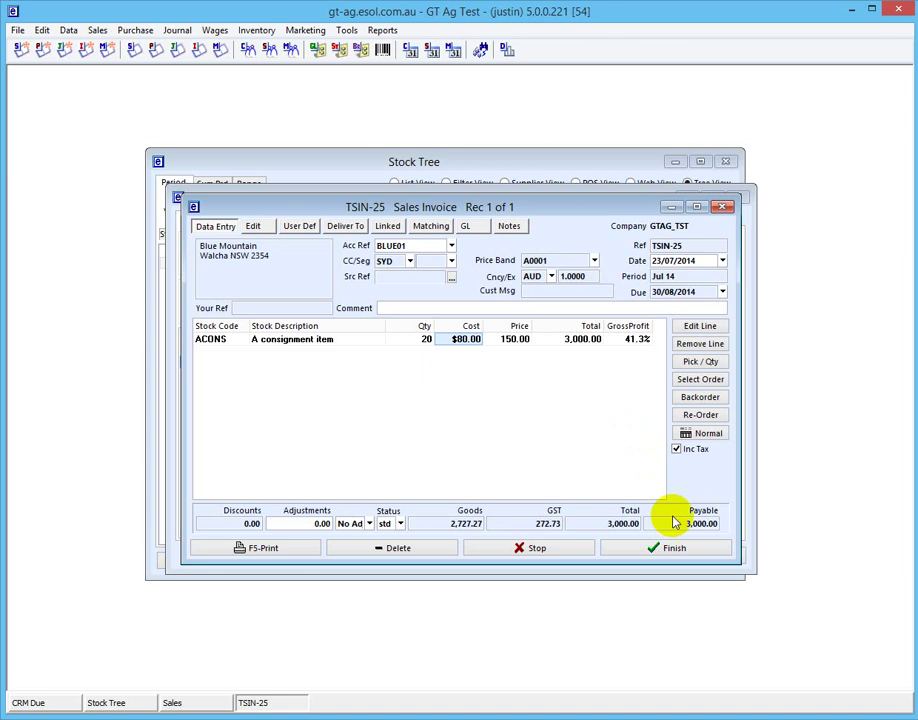
pyautogui.click(683, 554)
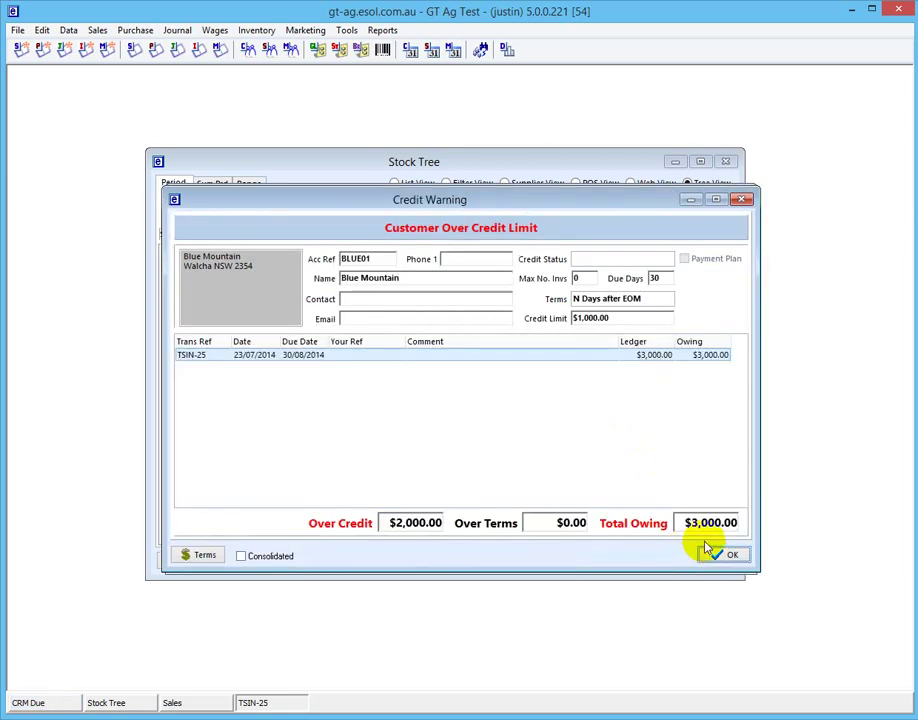
pyautogui.click(720, 554)
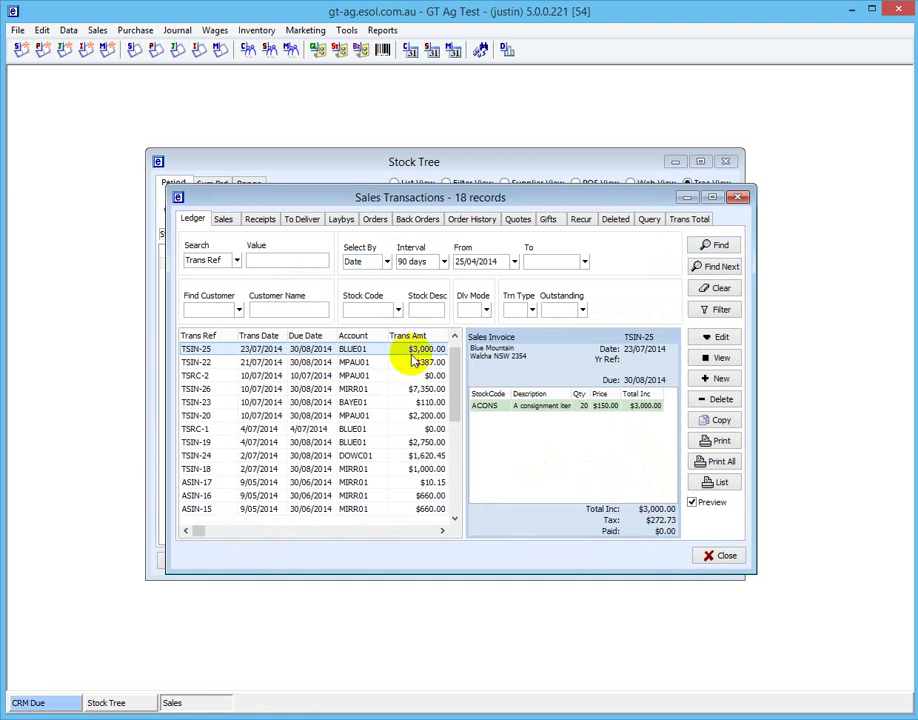
pyautogui.click(721, 555)
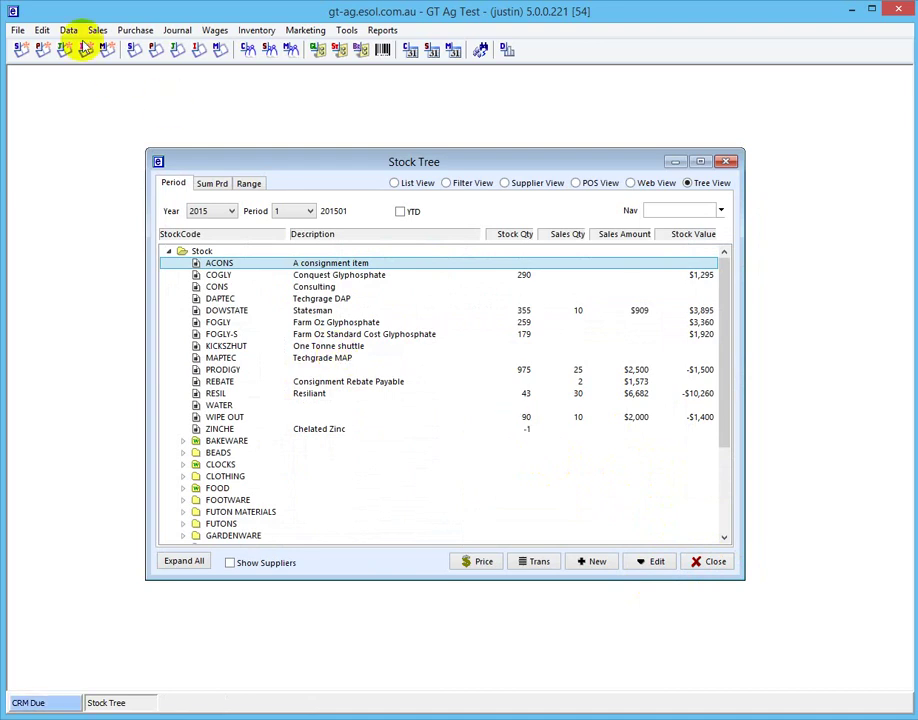
# Start a transaction import to reach the batch type selection
pyautogui.click(13, 31)
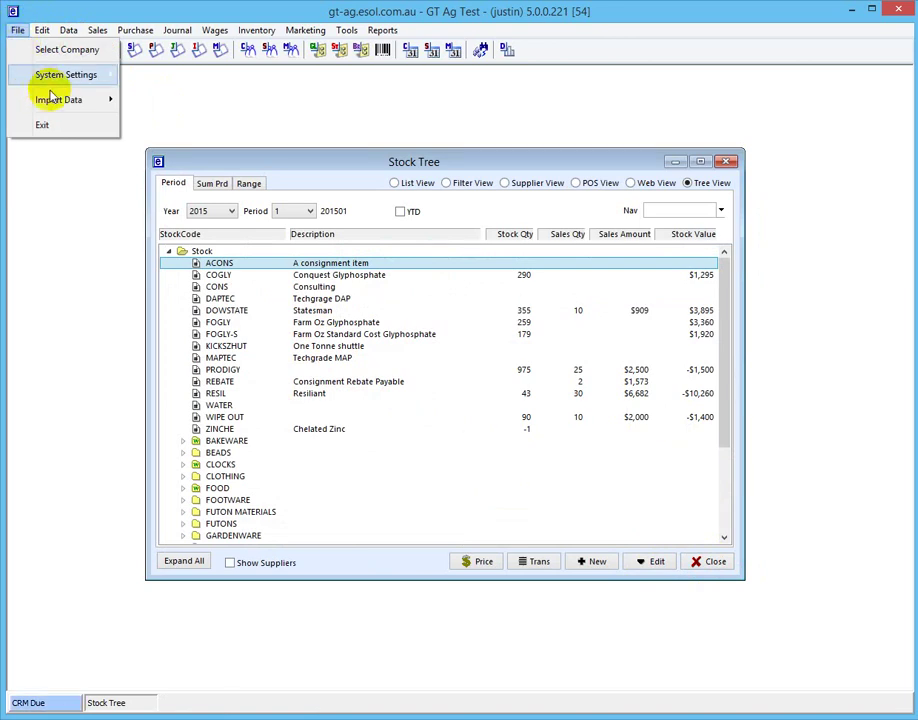
pyautogui.moveTo(55, 103)
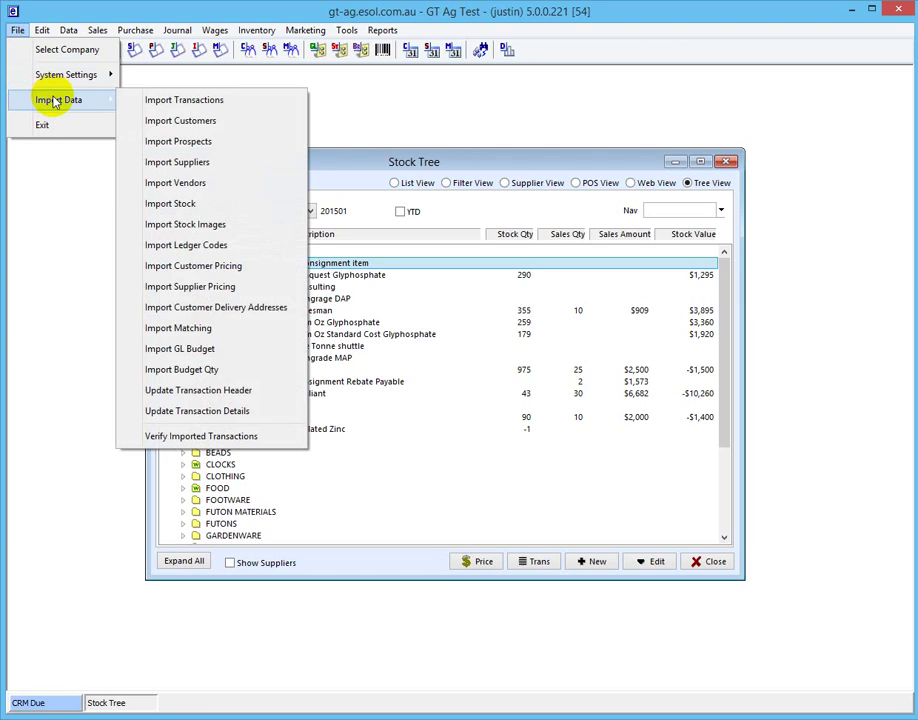
pyautogui.click(170, 104)
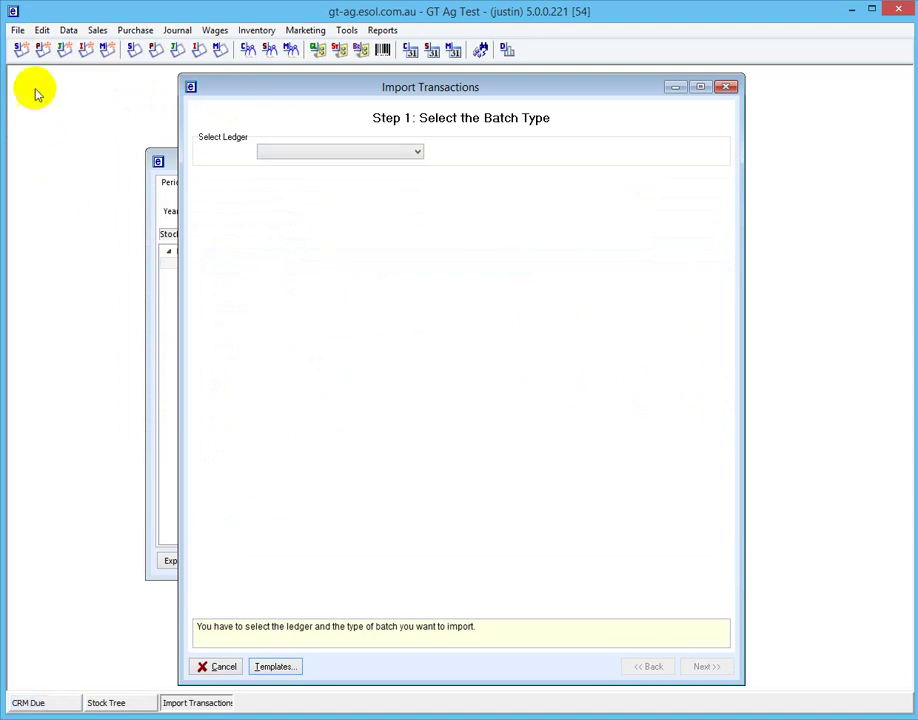
pyautogui.click(17, 31)
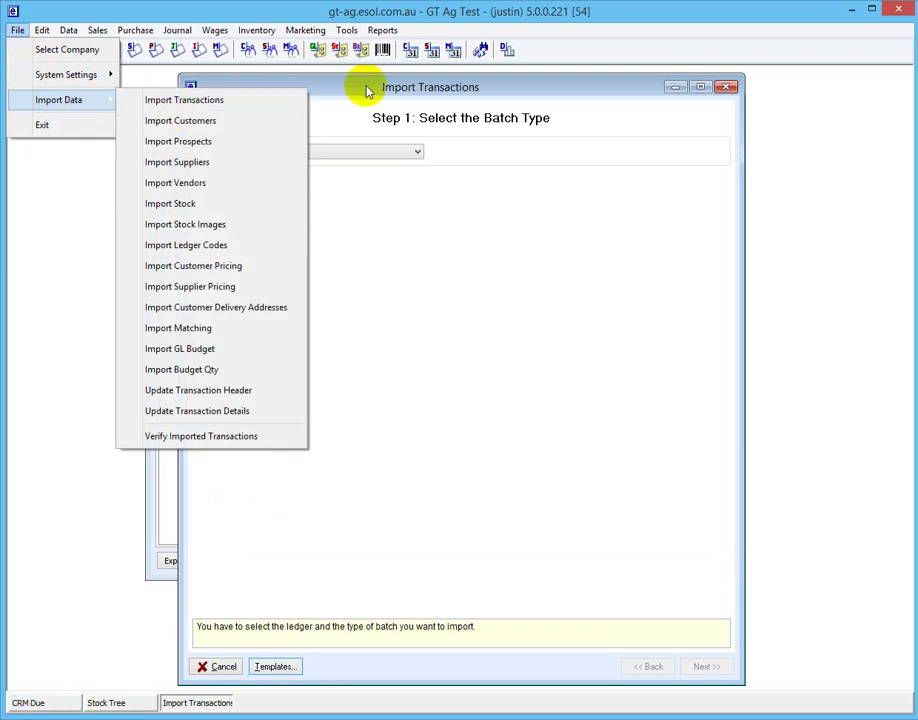
pyautogui.click(367, 90)
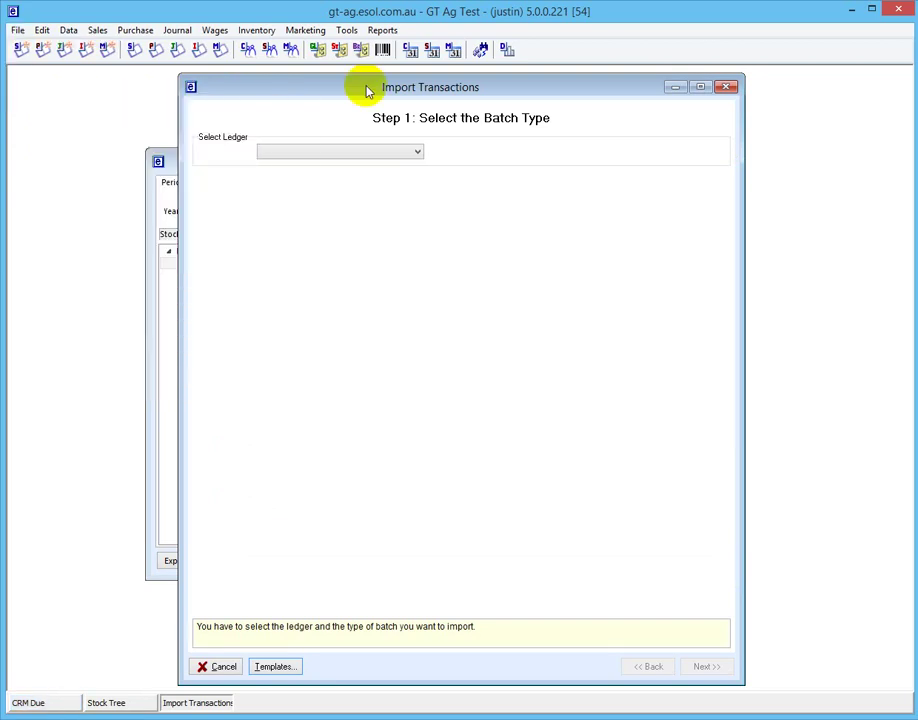
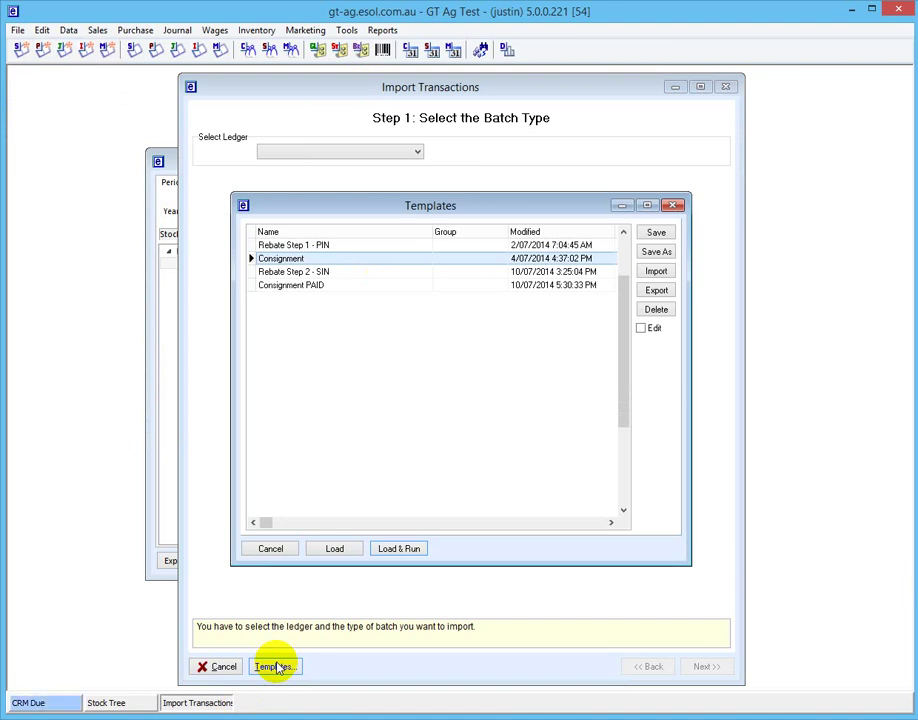
# Load and run the Consignment template for the transaction import
pyautogui.press('Down')
pyautogui.press('Down')
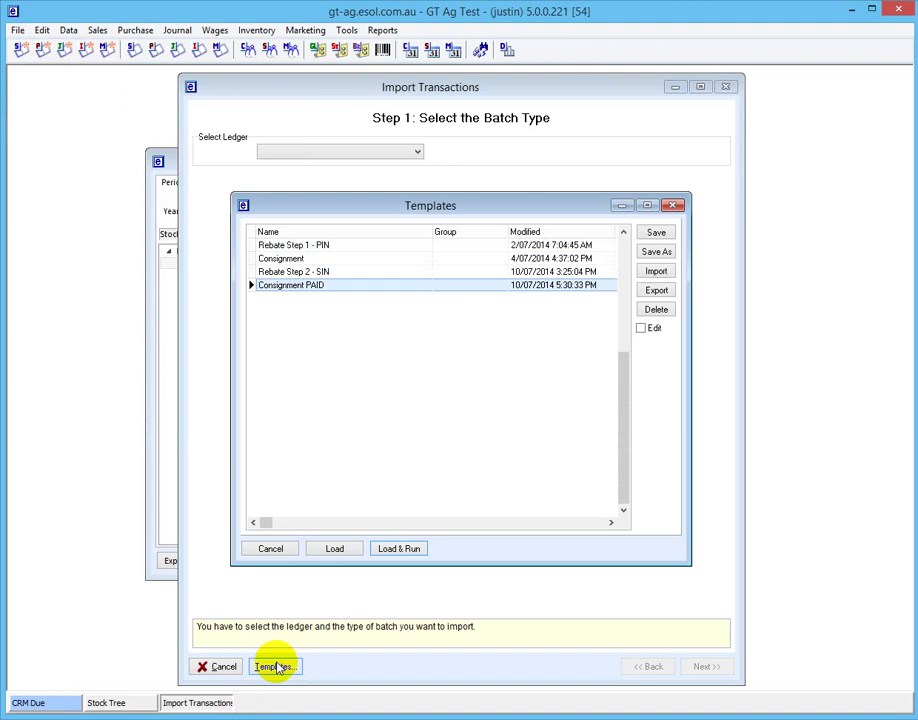
pyautogui.press('Up')
pyautogui.press('Up')
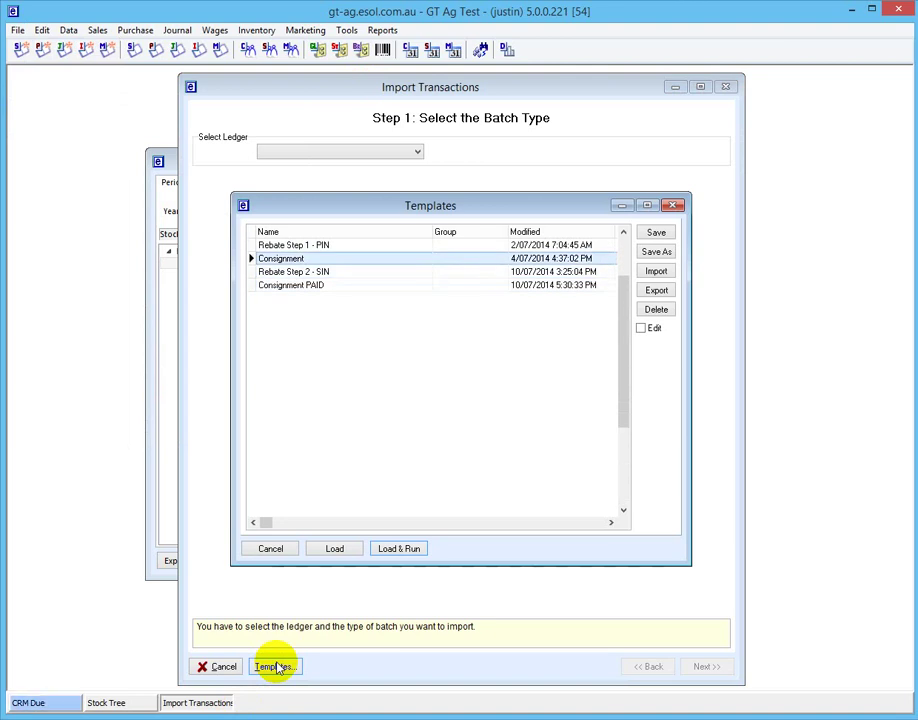
pyautogui.press('Down')
pyautogui.press('Down')
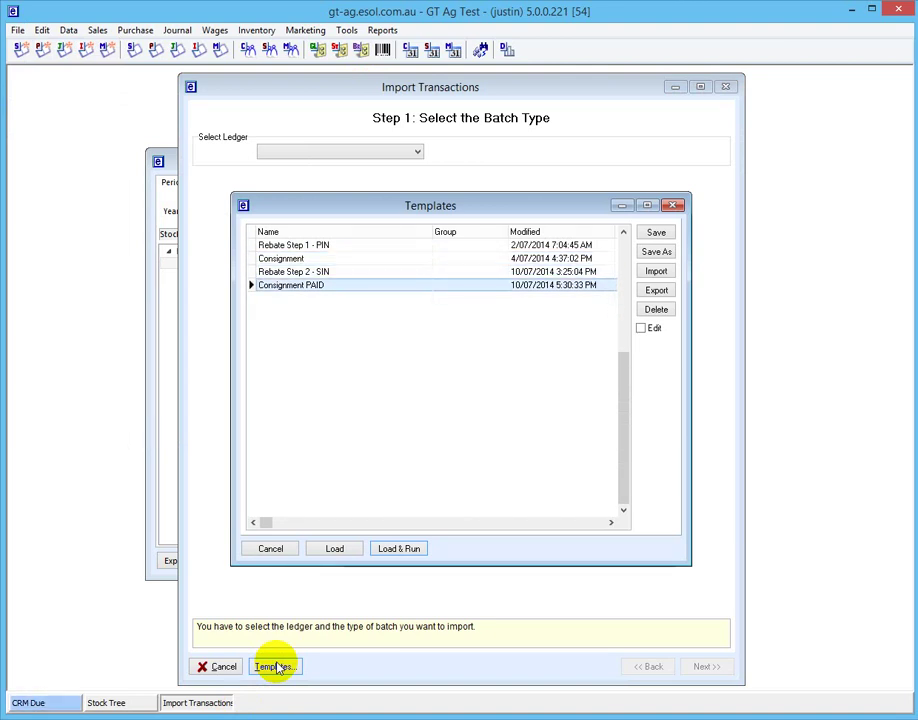
pyautogui.press('Up')
pyautogui.press('Up')
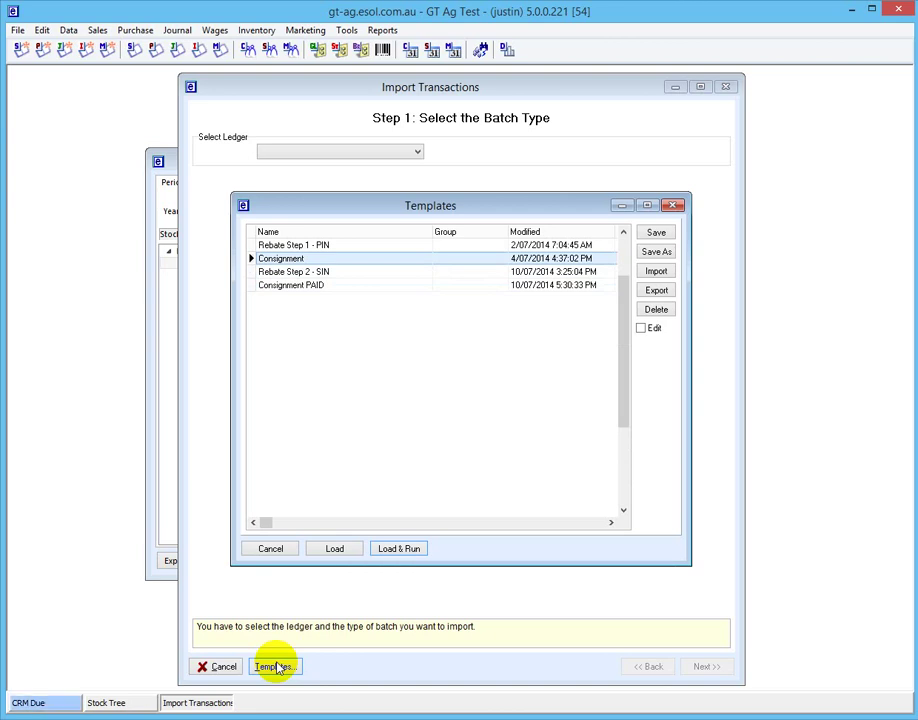
pyautogui.press('Down')
pyautogui.press('Down')
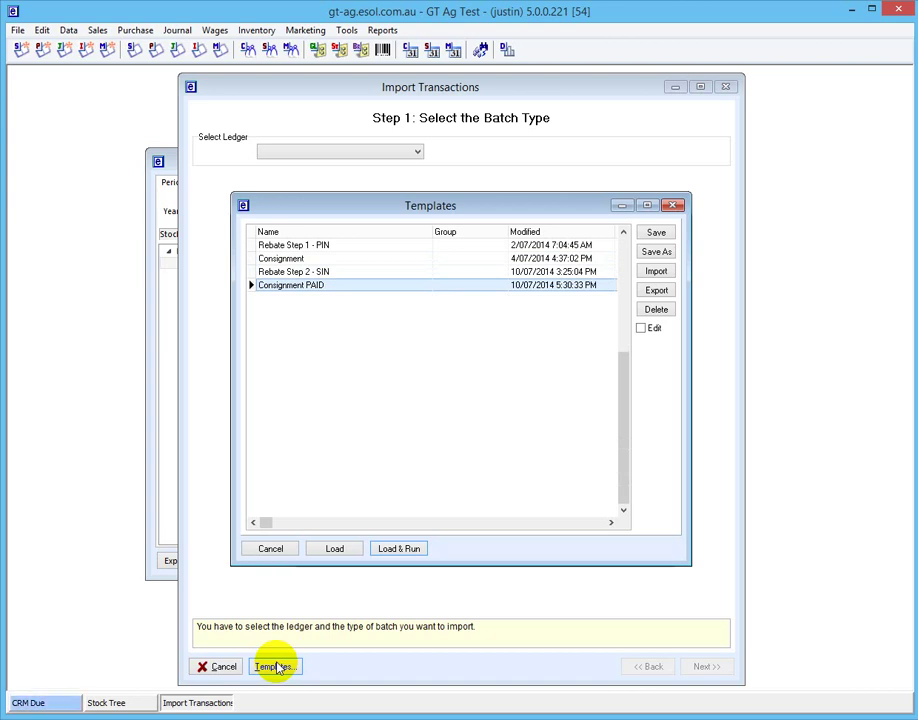
pyautogui.press('Up')
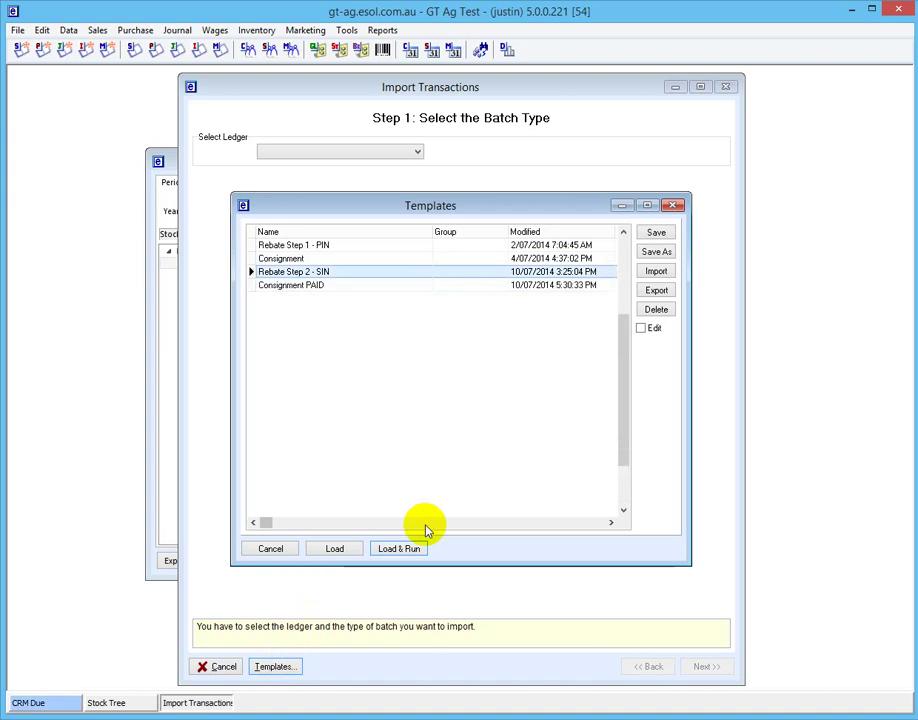
pyautogui.press('Up')
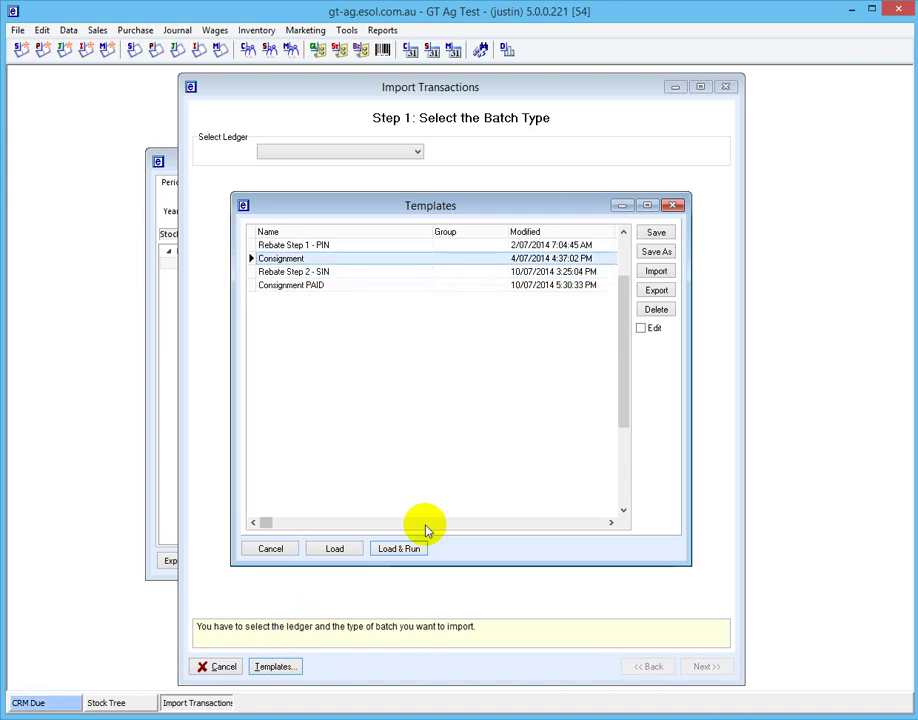
pyautogui.click(420, 543)
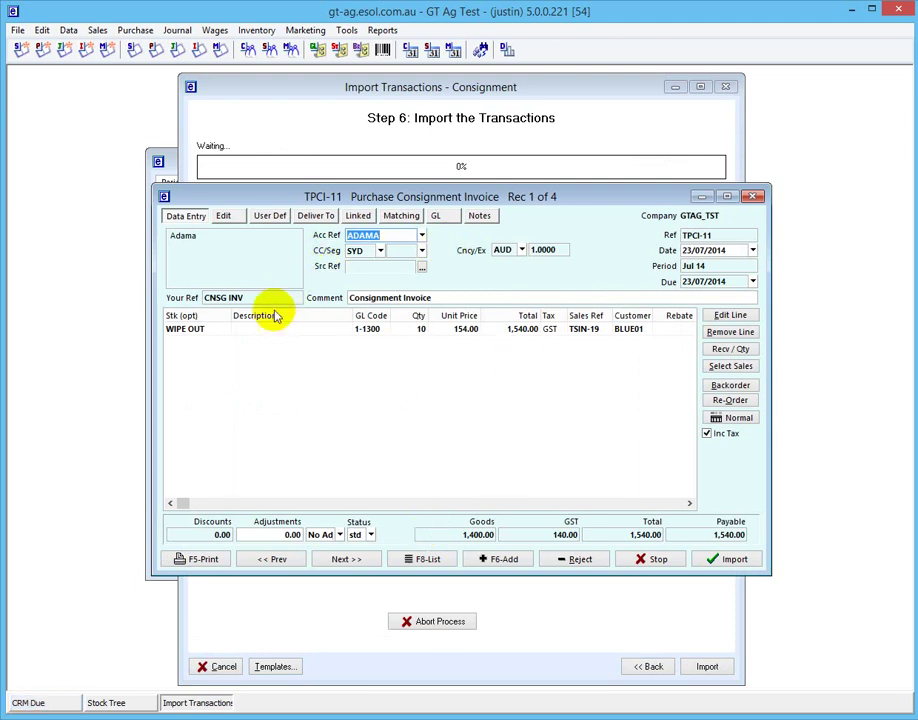
# Go to the CONTEST purchase consignment invoice in the import batch and check the unit prices of its ACONS lines
pyautogui.click(330, 557)
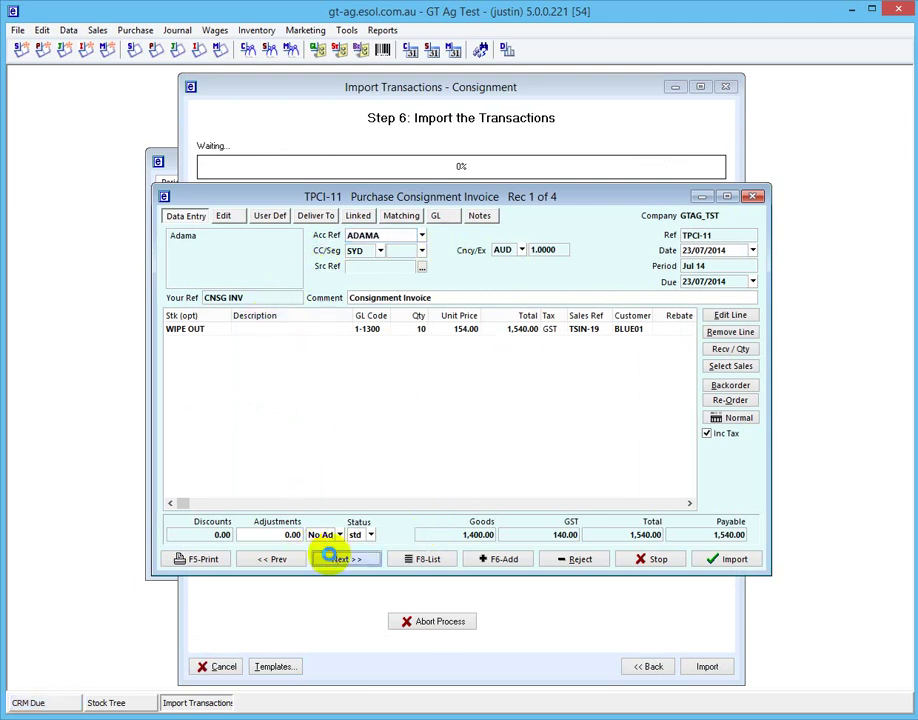
pyautogui.click(331, 558)
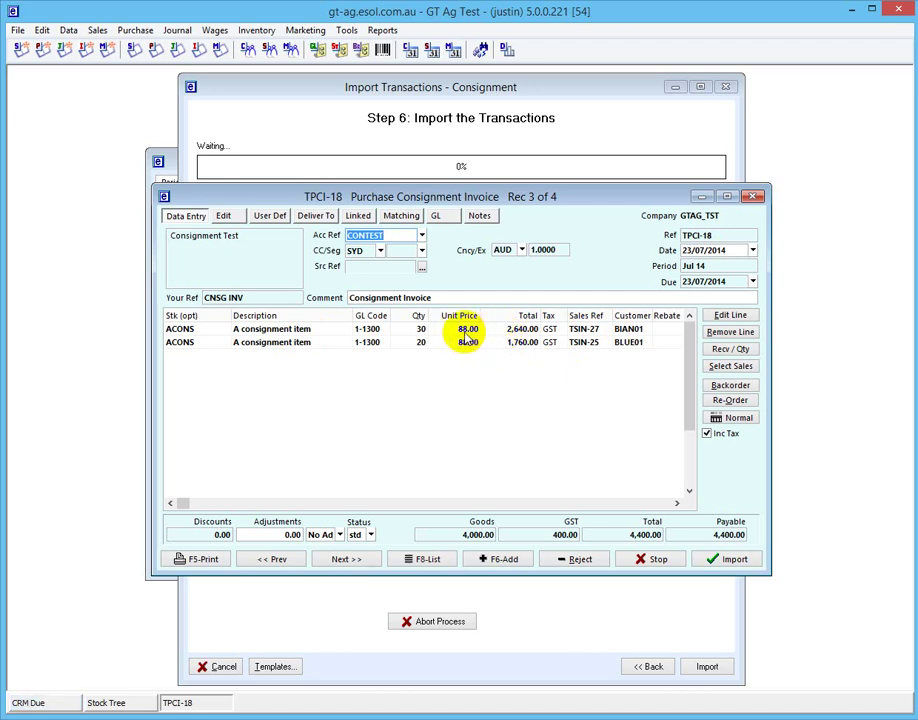
pyautogui.click(462, 343)
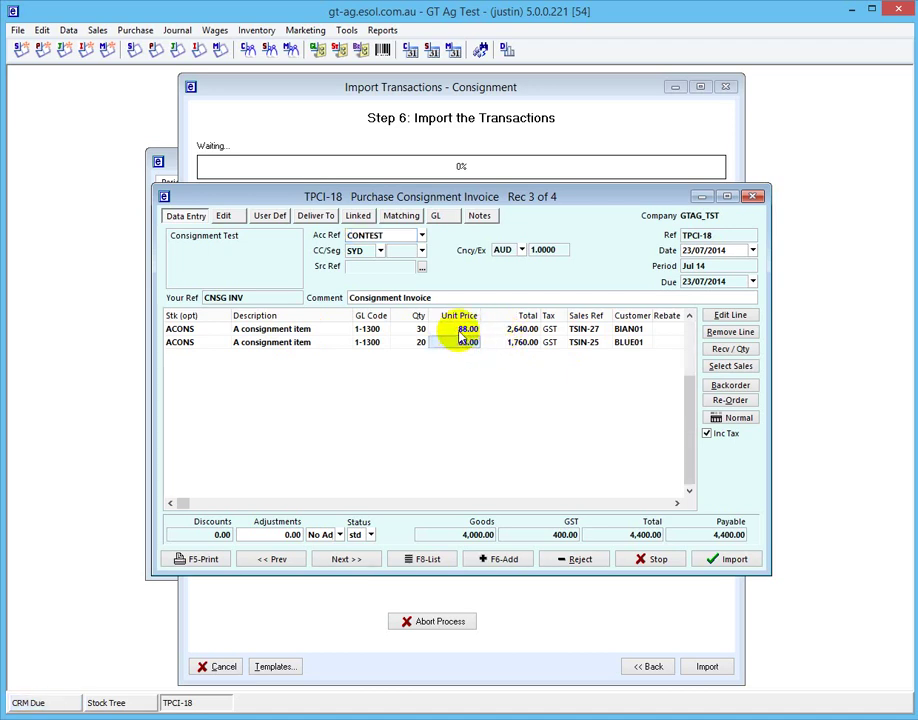
pyautogui.click(461, 333)
pyautogui.click(458, 344)
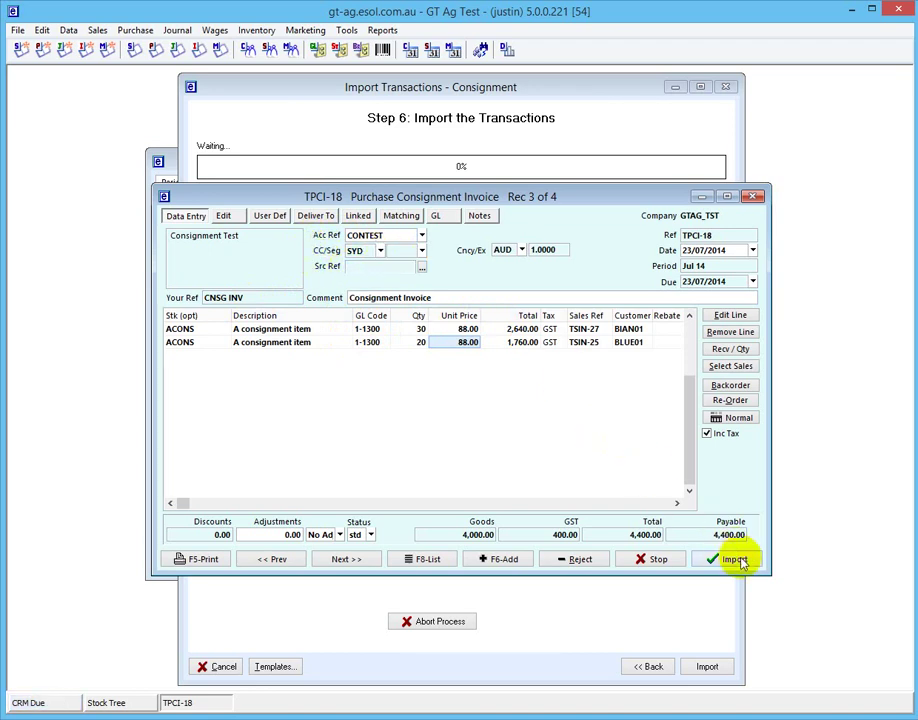
# List the batch transactions, reject the ADAMA, CONQ and FARMOZ invoices, and select the CONTEST invoice
pyautogui.click(432, 562)
pyautogui.click(506, 275)
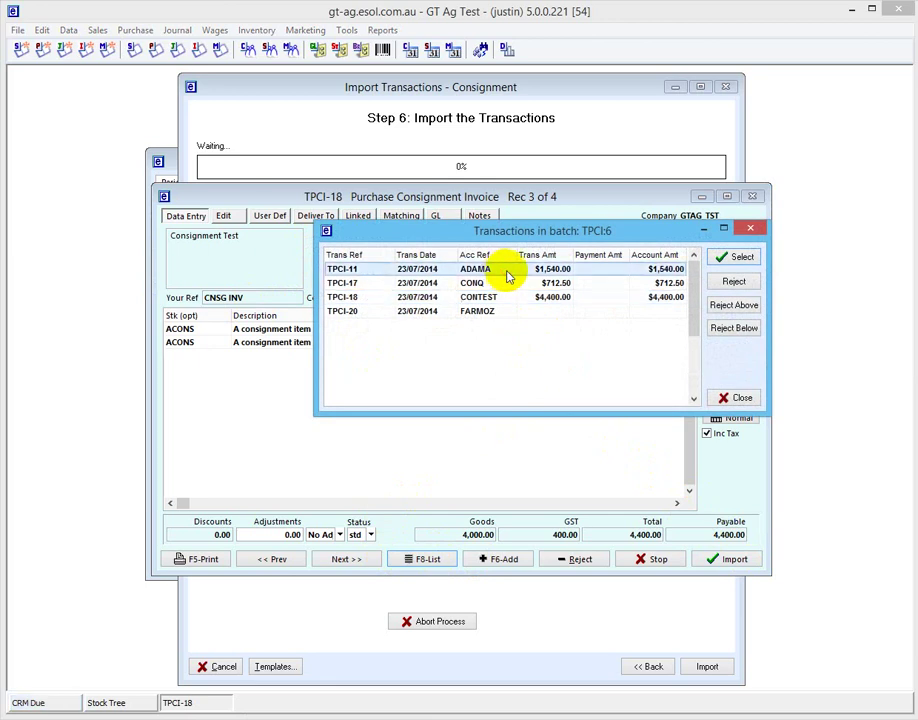
pyautogui.click(736, 282)
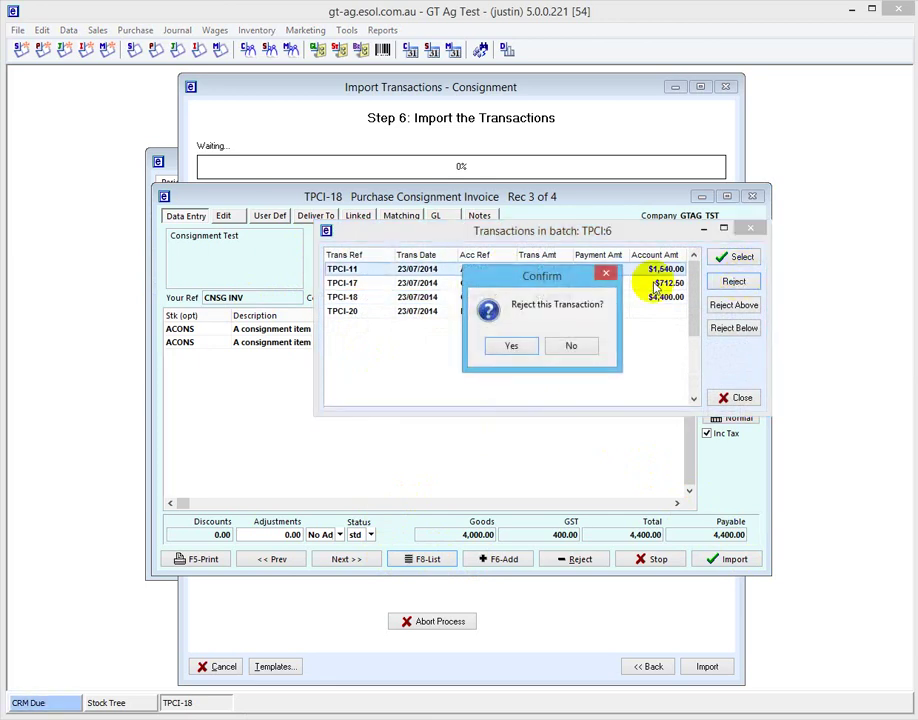
pyautogui.click(512, 346)
pyautogui.click(495, 284)
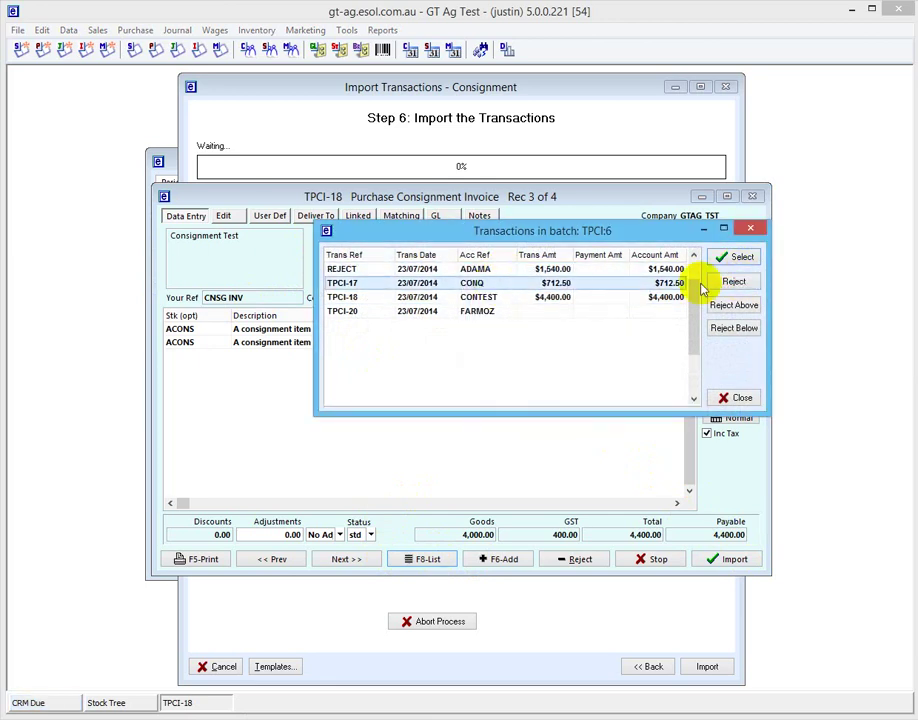
pyautogui.click(734, 283)
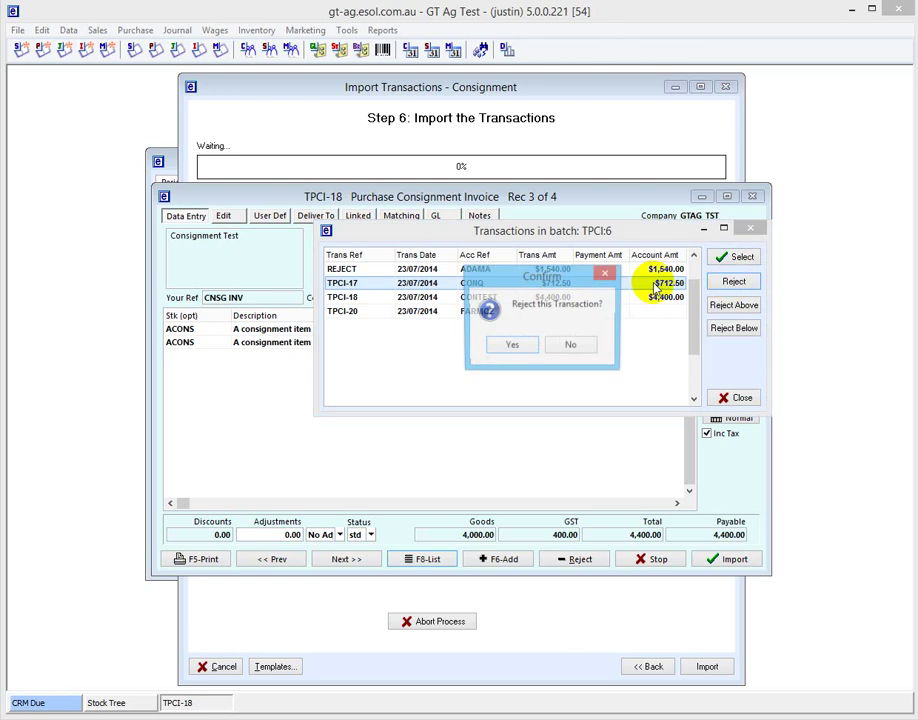
pyautogui.click(510, 344)
pyautogui.click(425, 313)
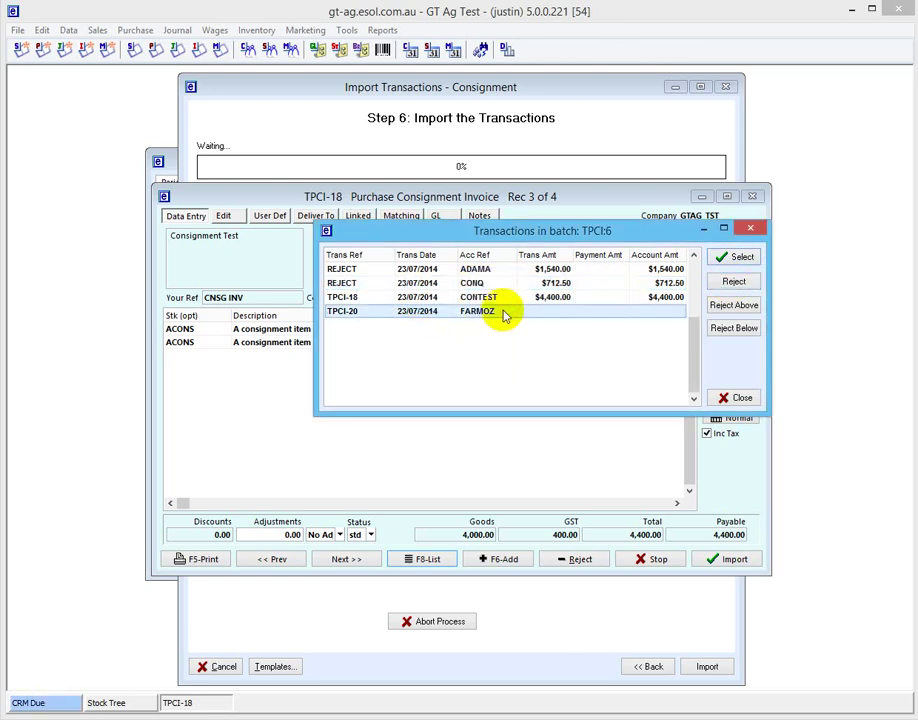
pyautogui.click(733, 283)
pyautogui.click(508, 345)
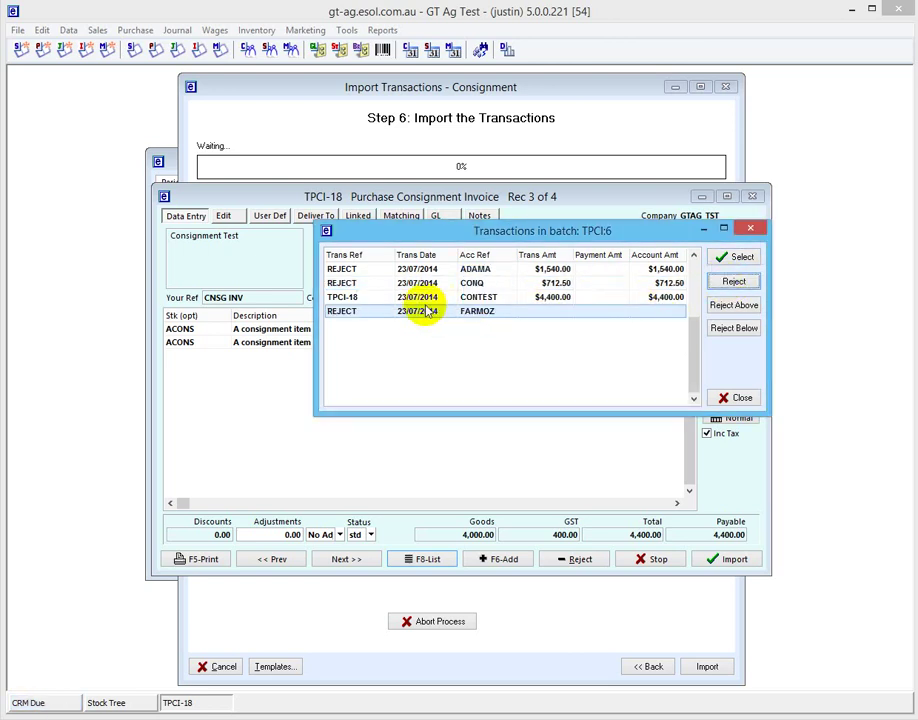
pyautogui.click(437, 298)
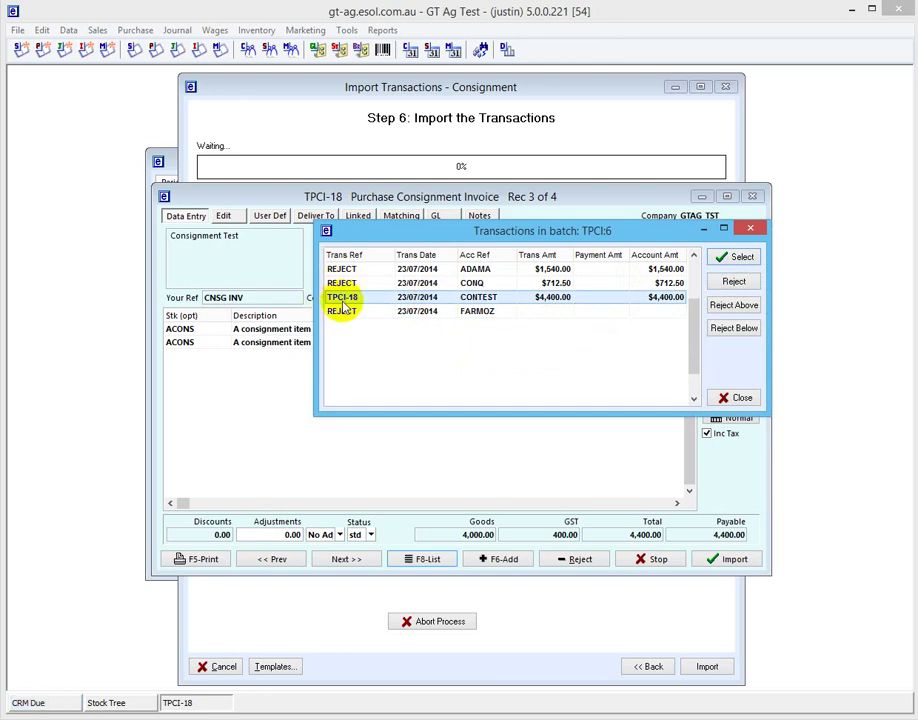
# Return from the batch transaction list to the CONTEST purchase consignment invoice and import the batch
pyautogui.click(735, 400)
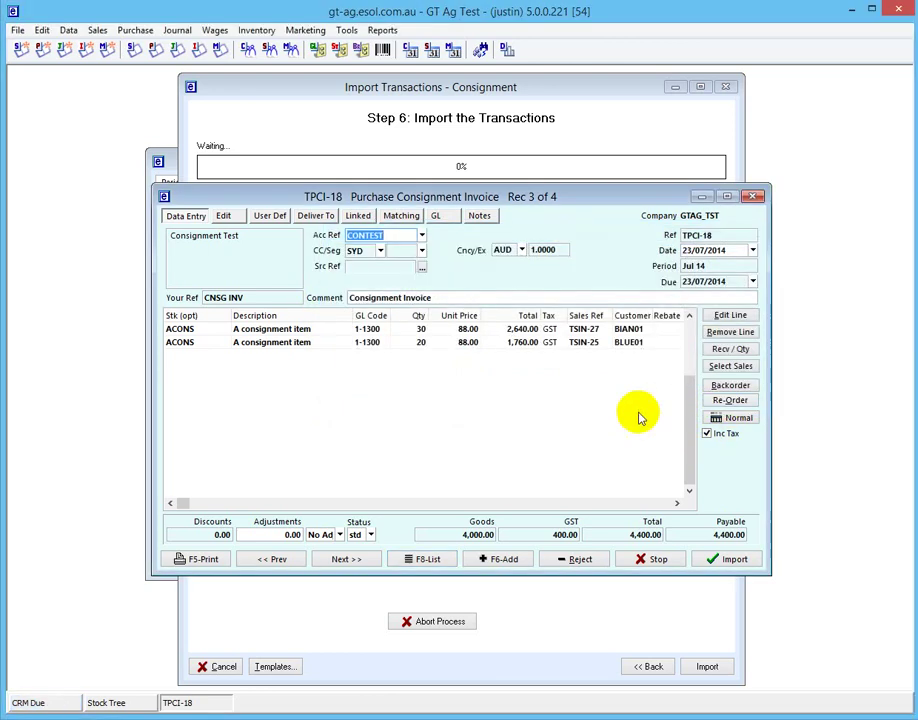
pyautogui.click(724, 562)
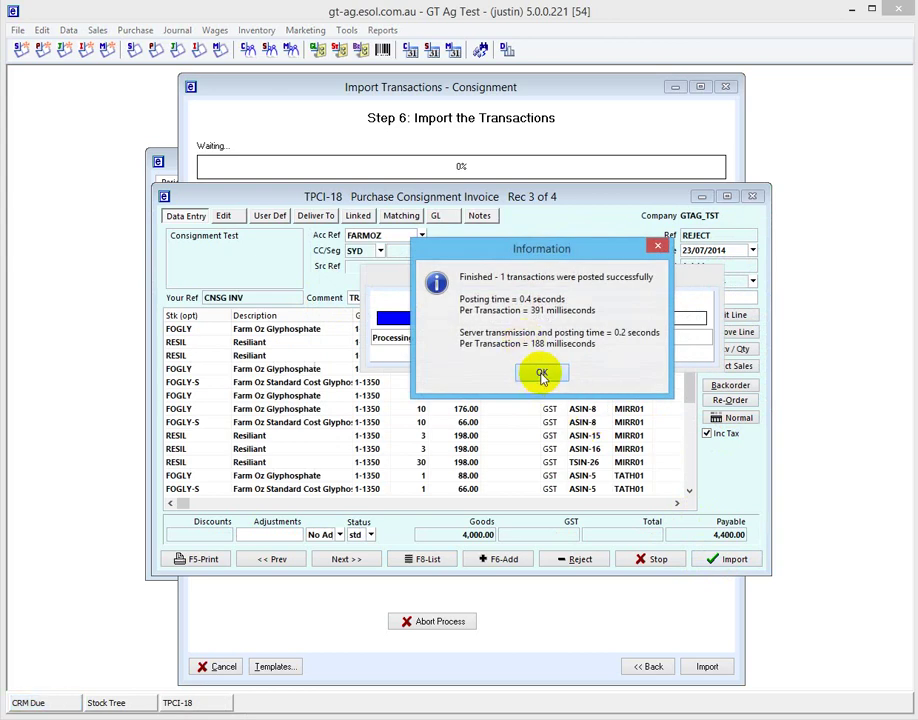
pyautogui.click(540, 375)
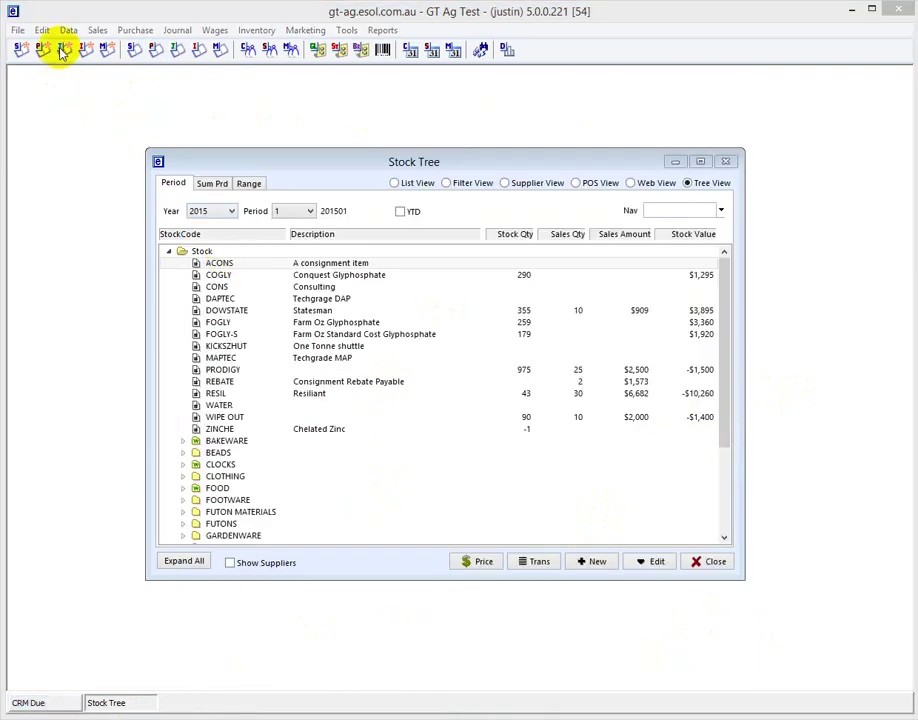
# Create a new stock item with code ACONSPAID and description "A Consignment Item that is paid"
pyautogui.click(591, 560)
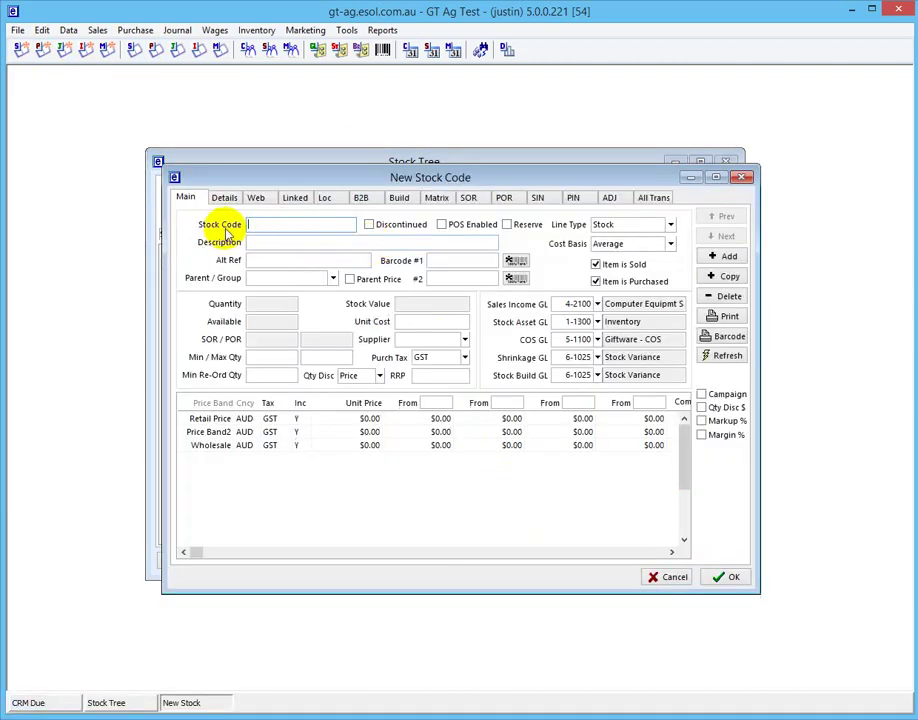
pyautogui.write('ACONS')
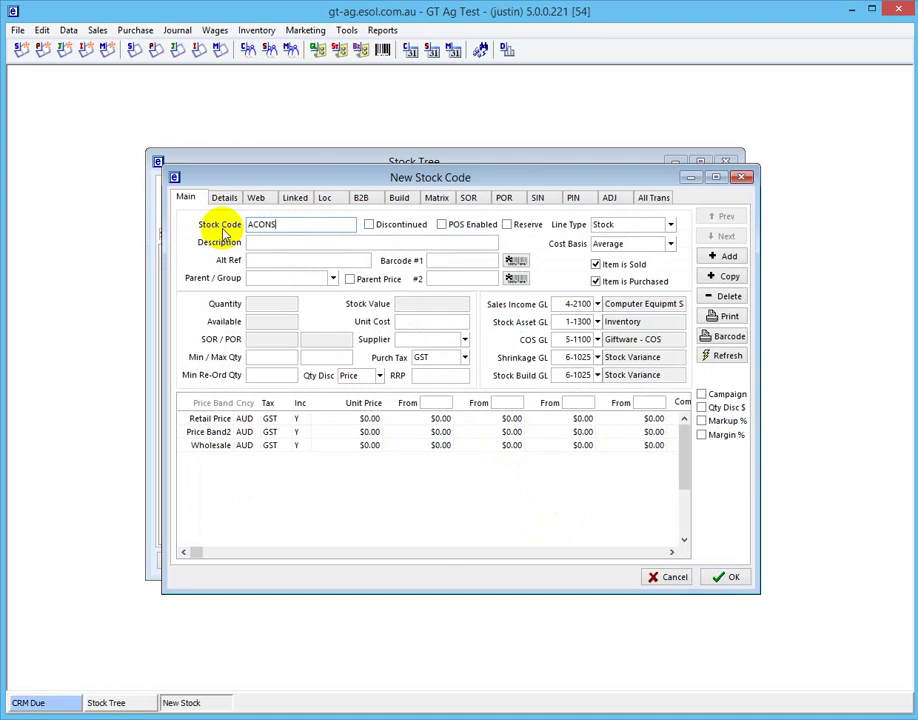
pyautogui.write('PAID')
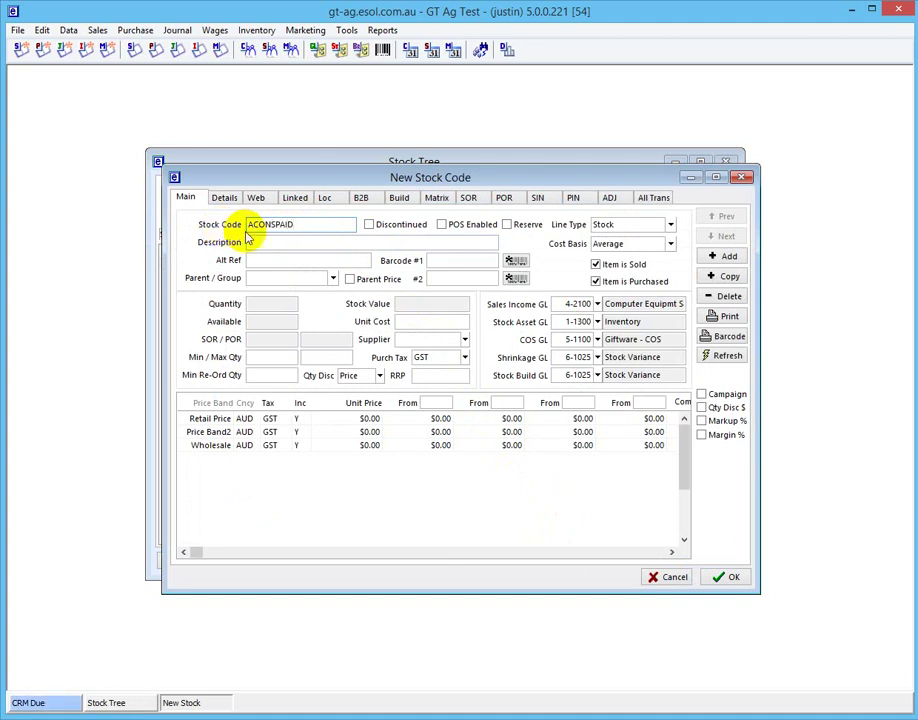
pyautogui.click(262, 243)
pyautogui.write('A')
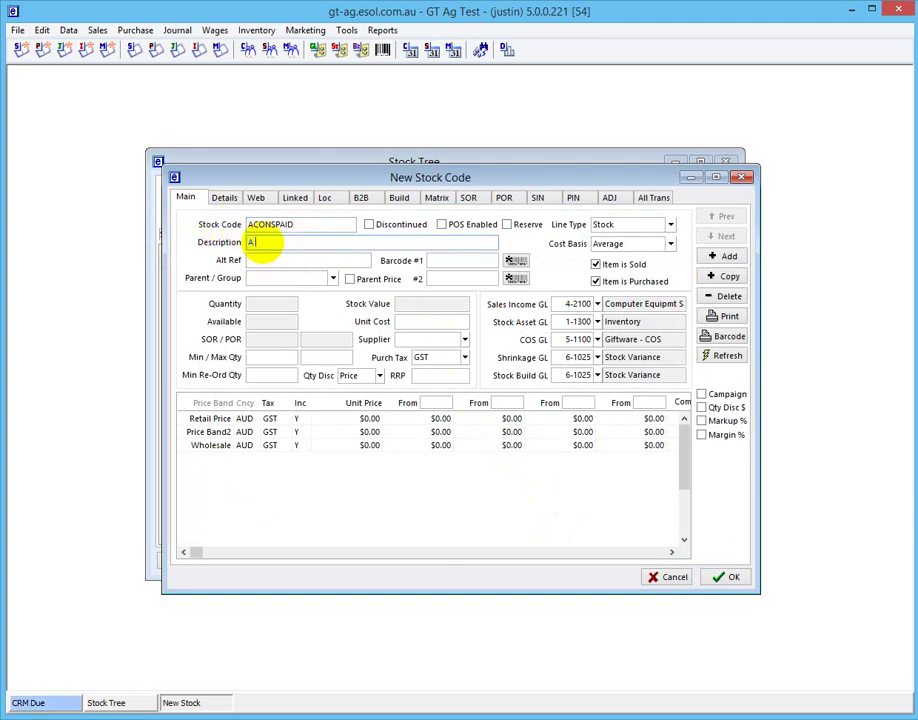
pyautogui.write(' Consignment Itemsthat is ')
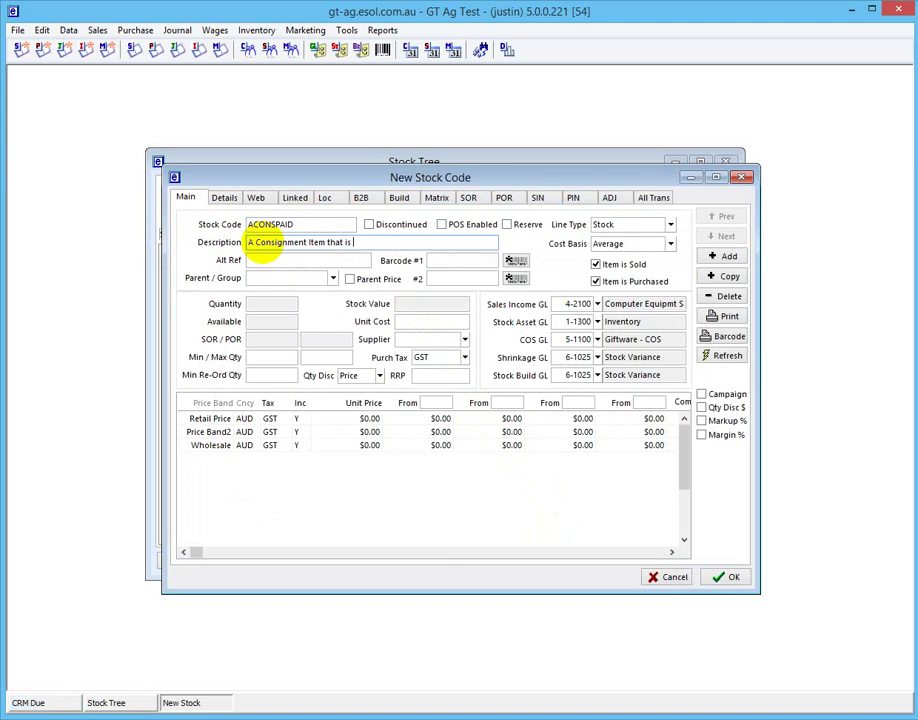
pyautogui.write('paid')
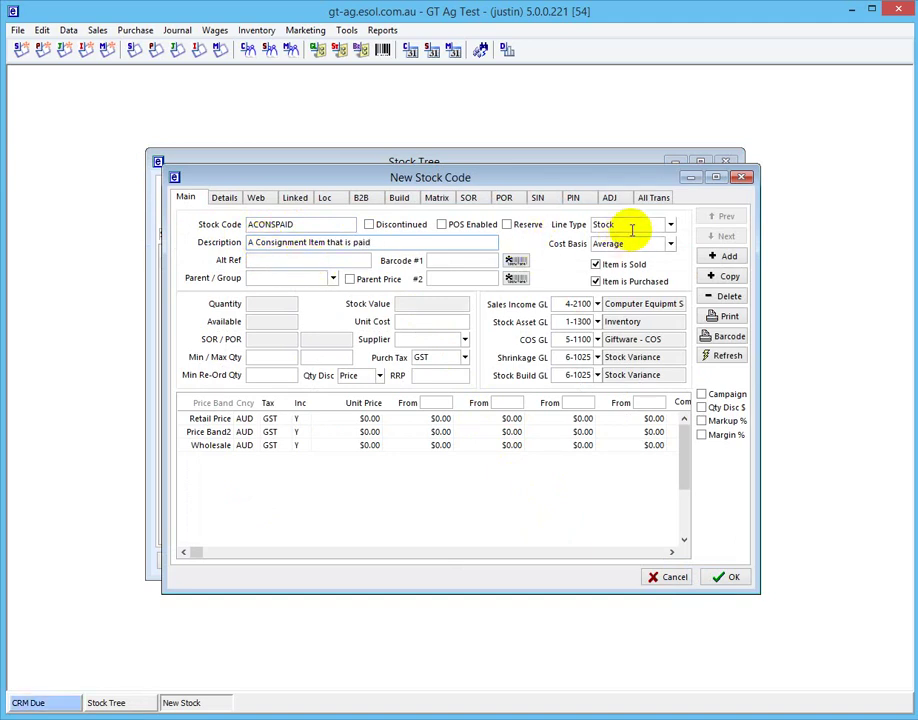
# Give the ACONSPAID item a Consignment cost basis, a retail unit price of $180.00 and a unit cost of $90.00
pyautogui.click(671, 248)
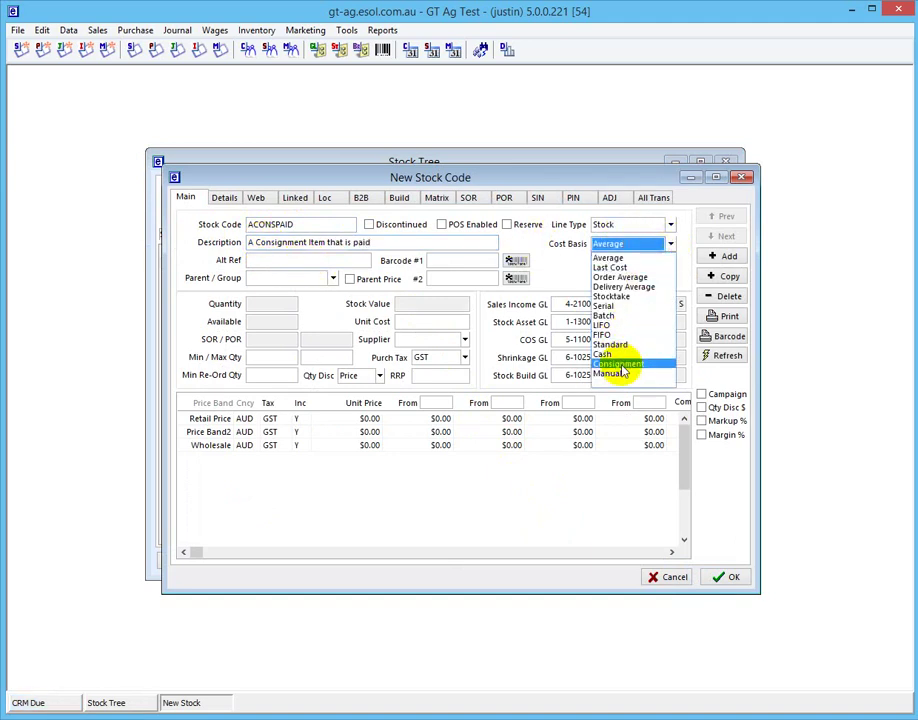
pyautogui.click(575, 357)
pyautogui.click(370, 418)
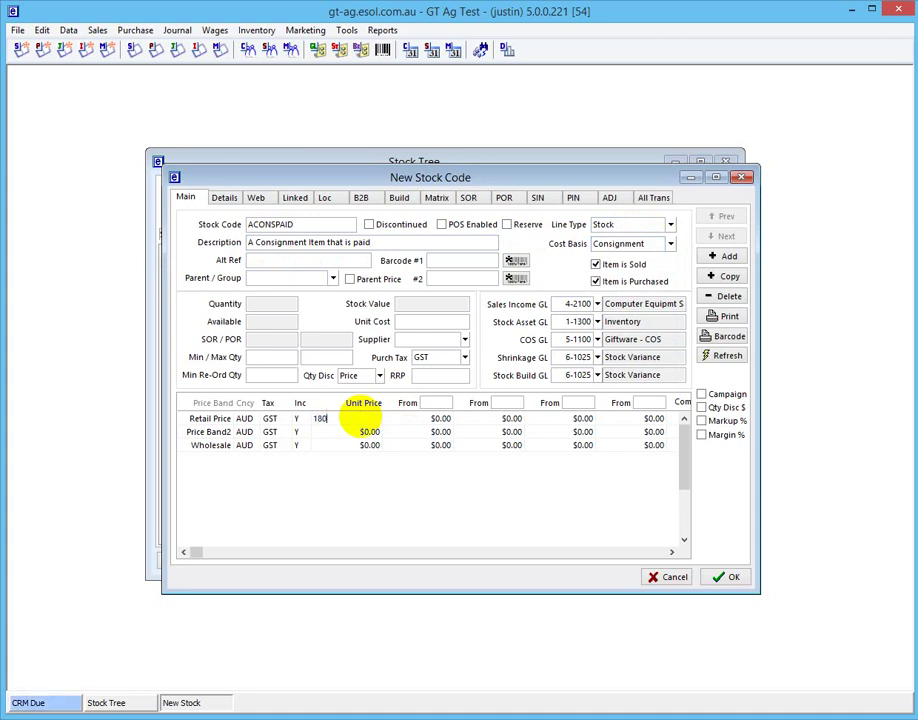
pyautogui.press('Tab')
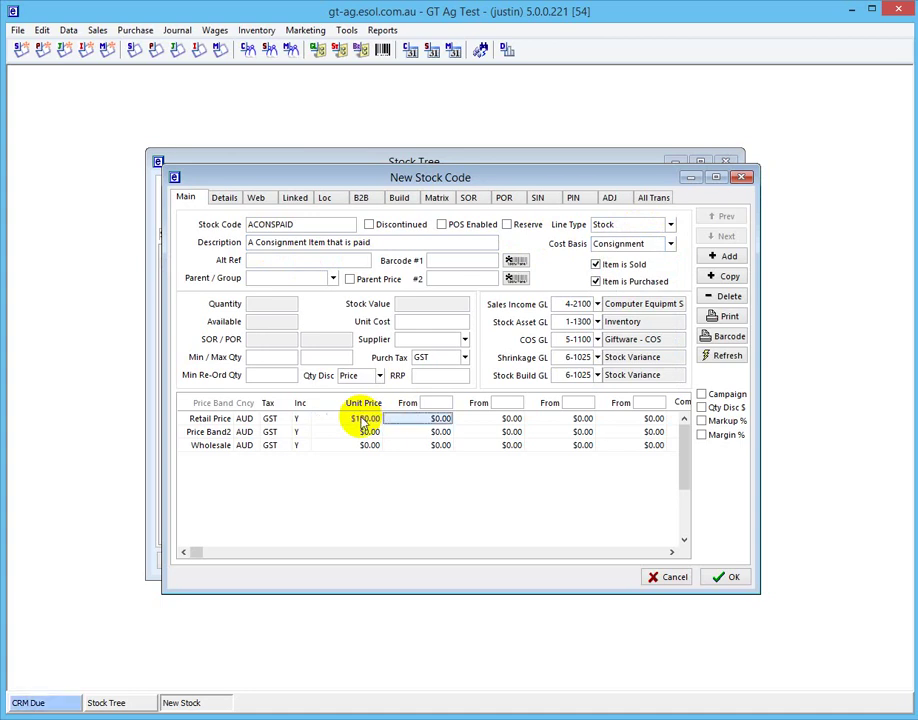
pyautogui.click(411, 321)
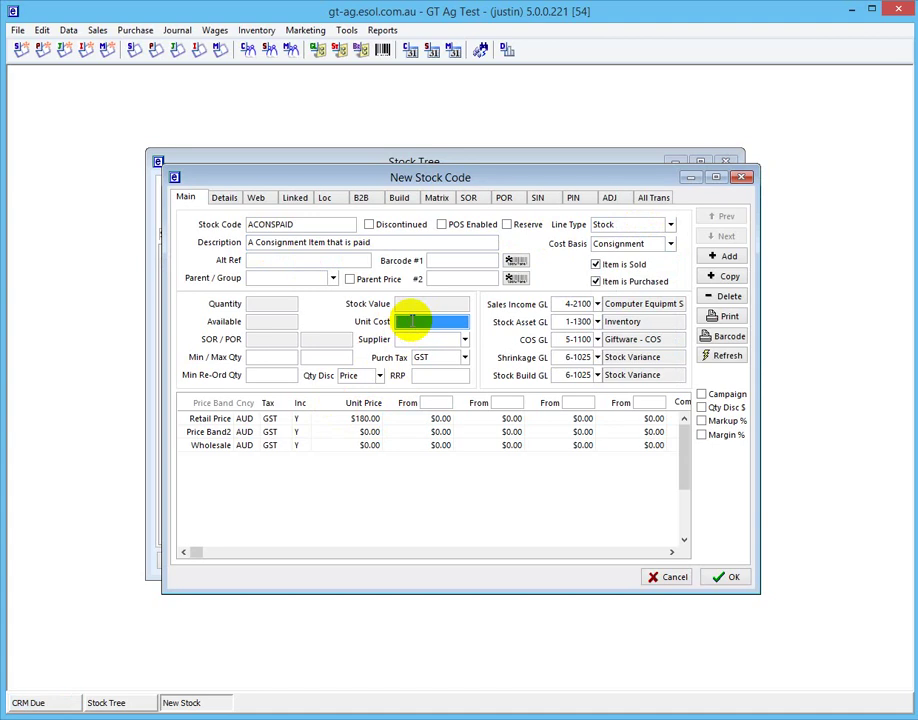
pyautogui.write('90')
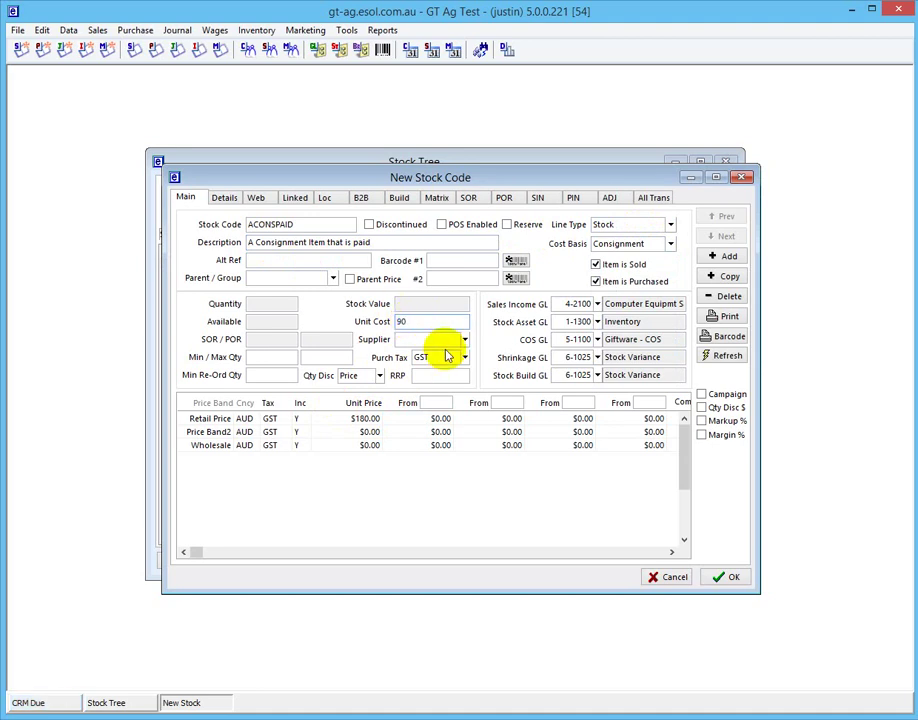
pyautogui.press('Tab')
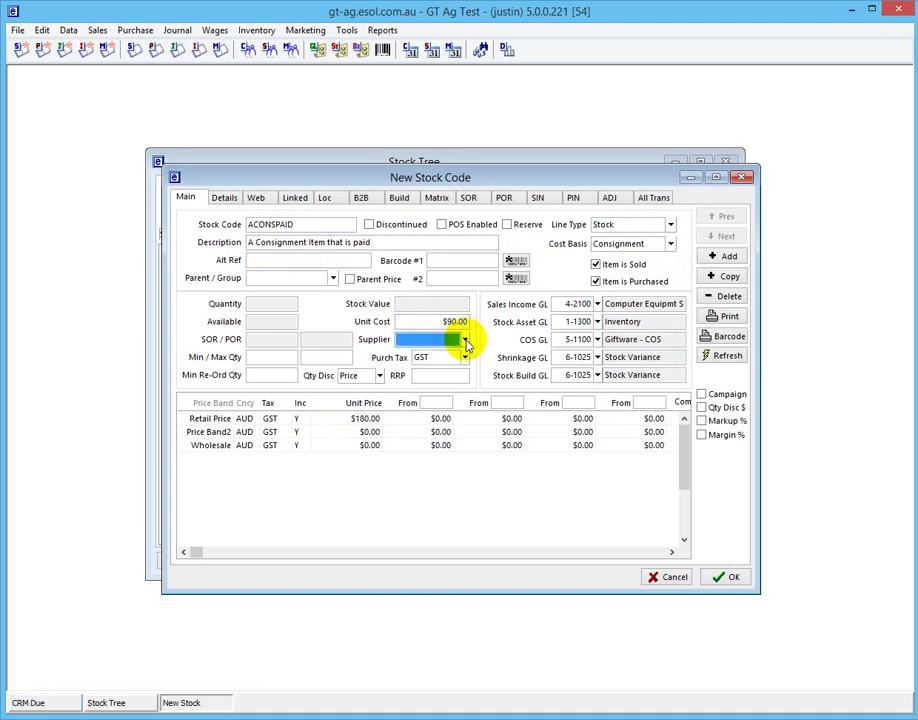
# Add a new supplier with reference CONSPAID and business name "Test Consignment Supplier - where items paid" from the item's supplier selection
pyautogui.click(465, 340)
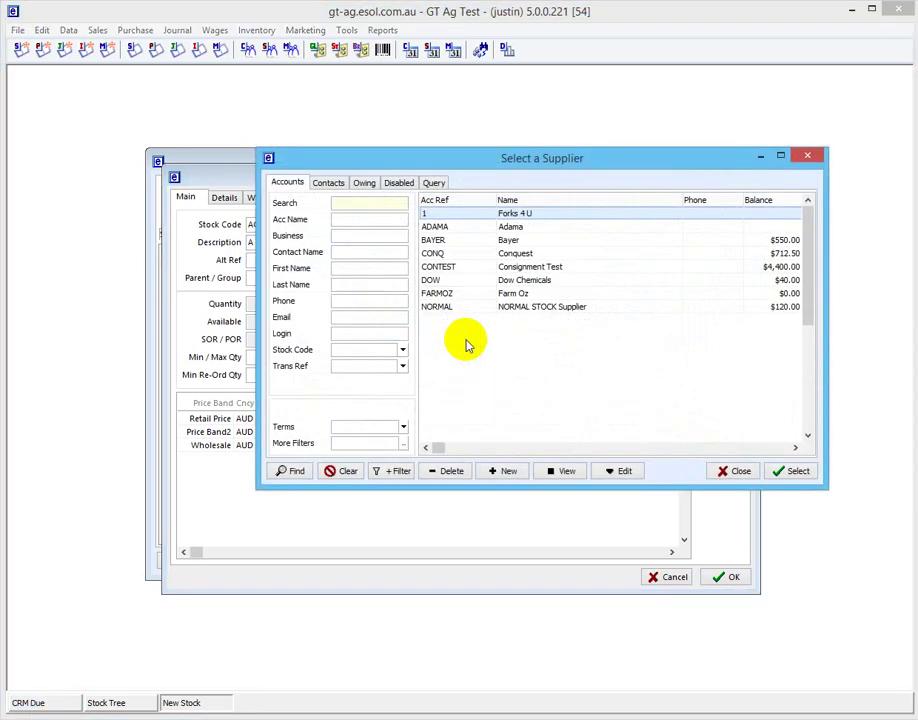
pyautogui.click(503, 471)
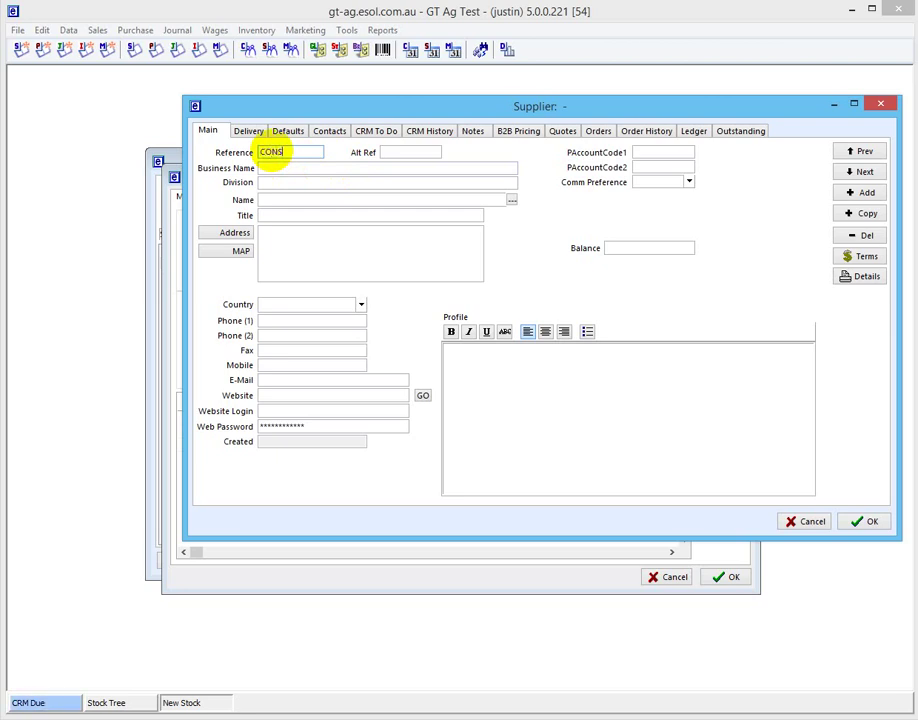
pyautogui.write('D')
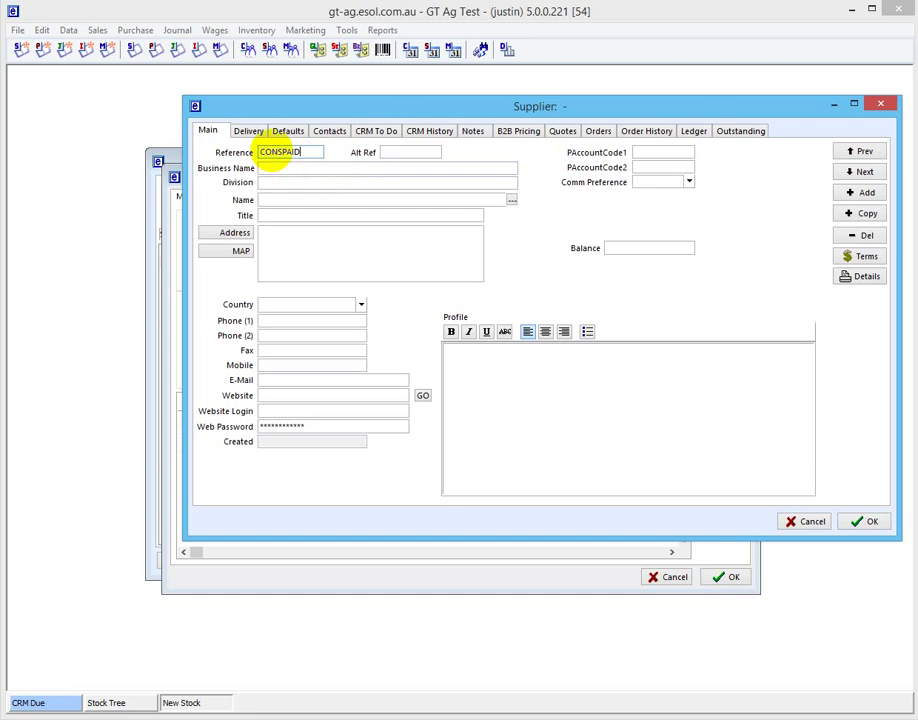
pyautogui.click(297, 170)
pyautogui.write('Te')
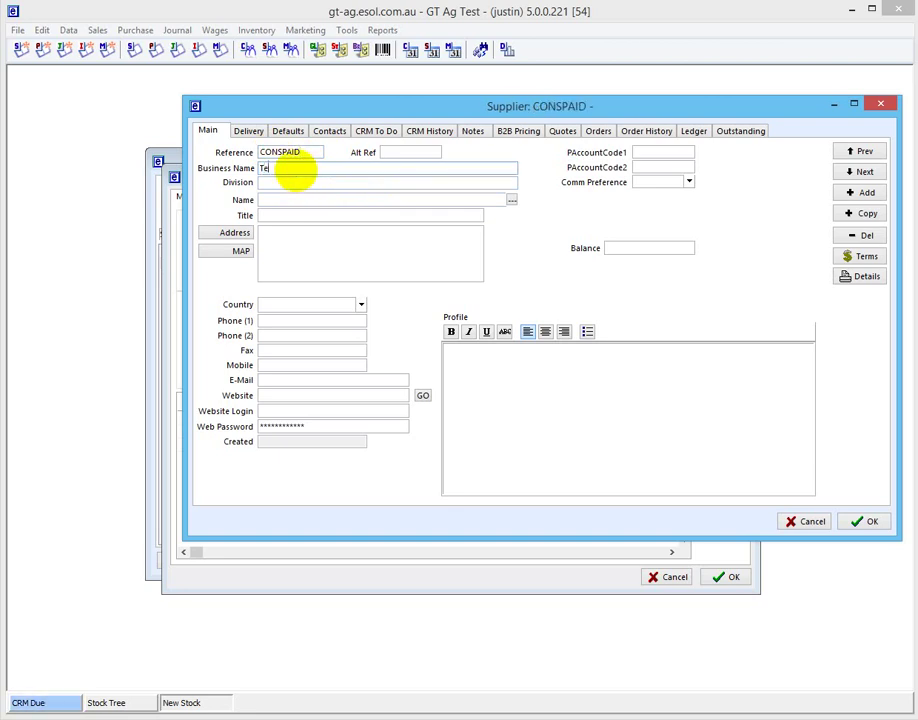
pyautogui.write('st Consignment Supp')
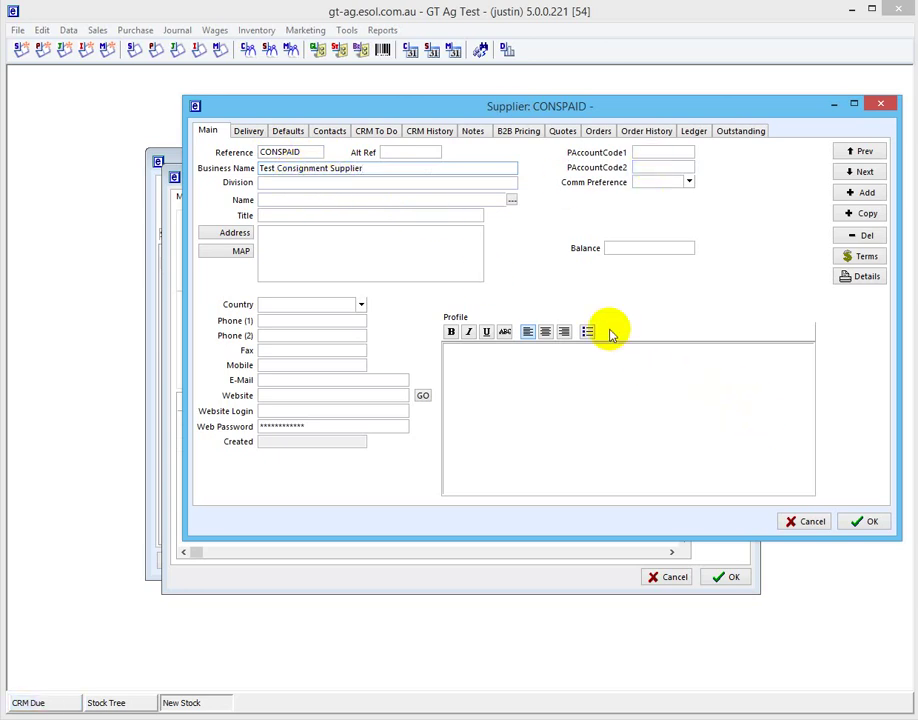
pyautogui.write('lier - where items ')
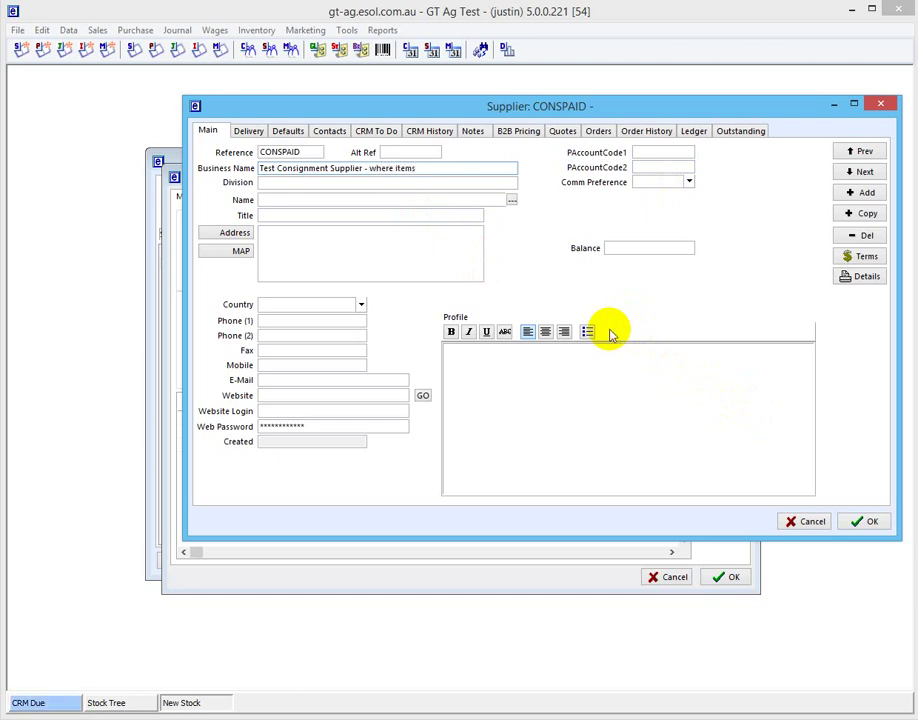
pyautogui.write('paid')
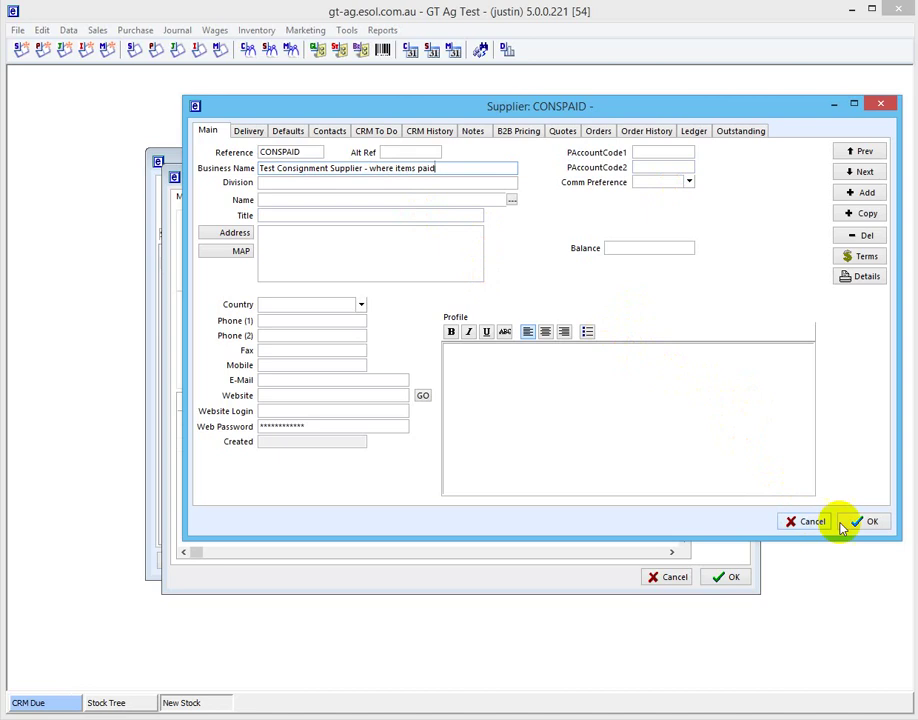
pyautogui.click(860, 522)
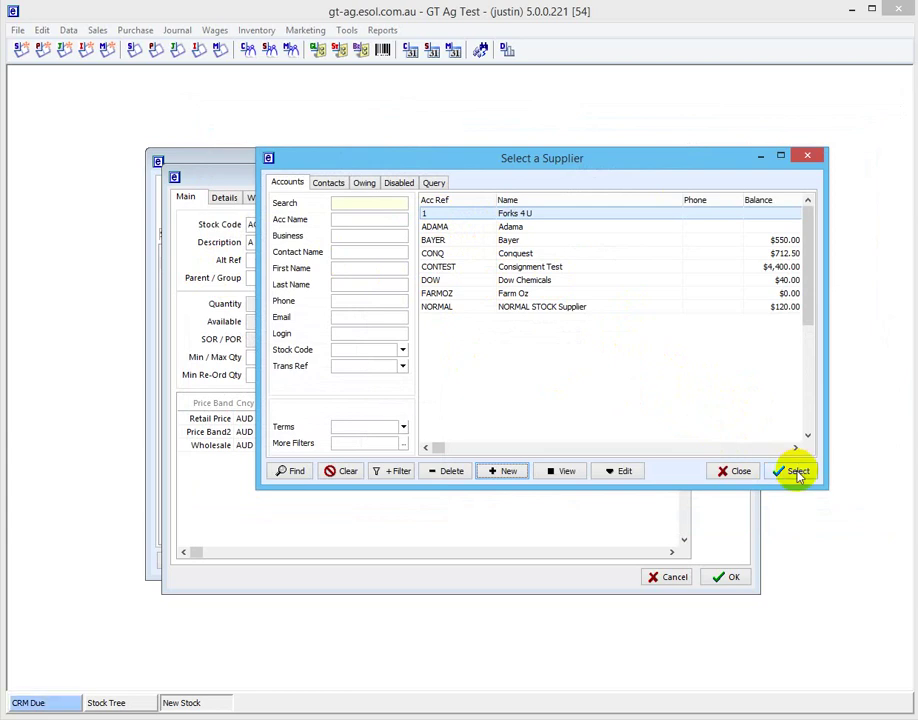
# Refresh the supplier accounts list and assign CONSPAID as the new stock item's supplier
pyautogui.click(330, 183)
pyautogui.click(290, 183)
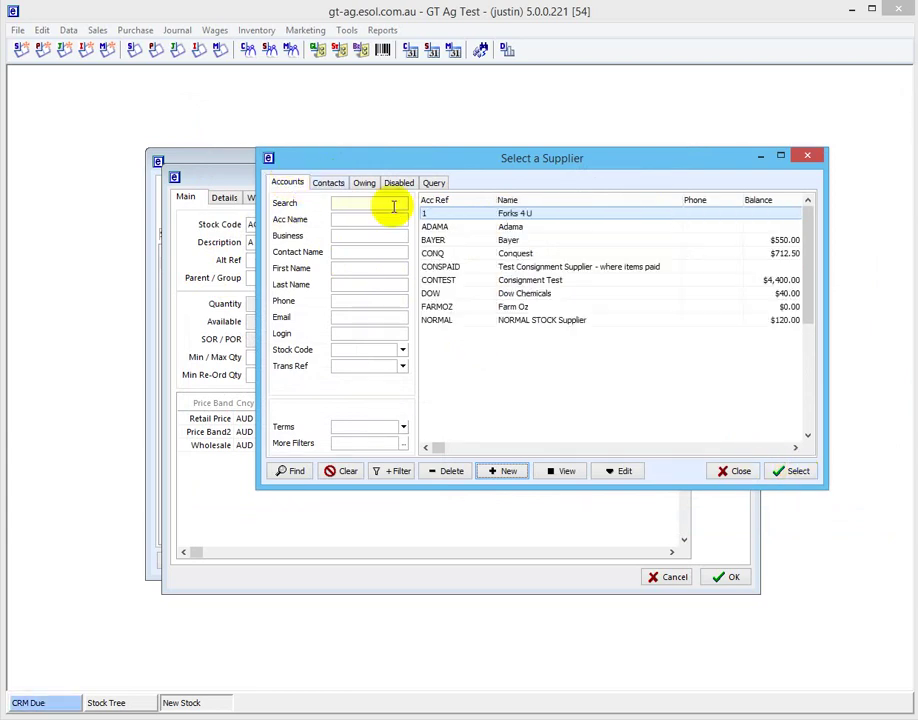
pyautogui.click(476, 267)
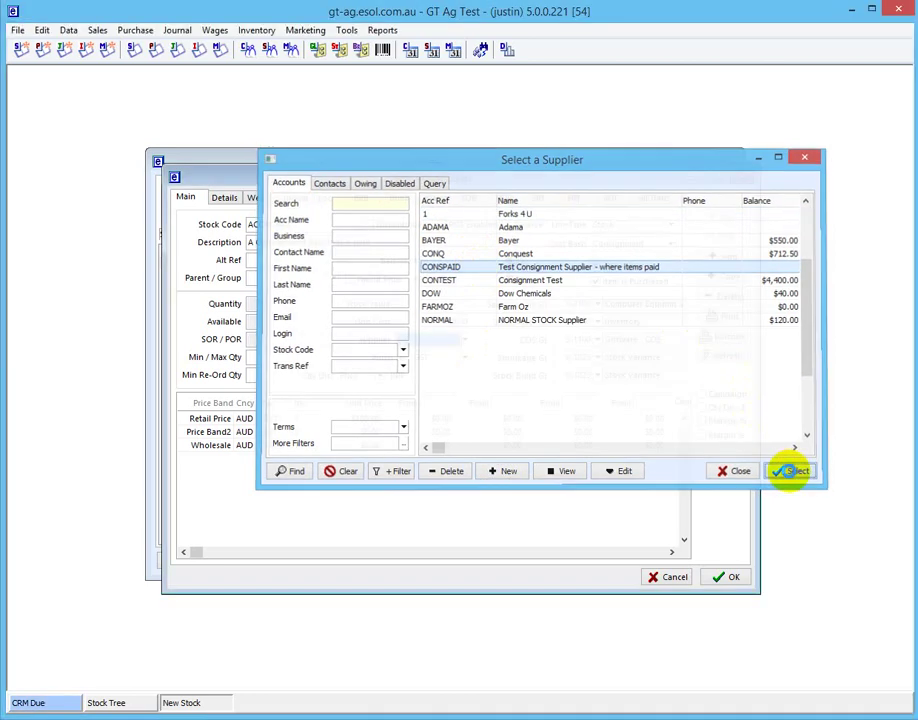
pyautogui.click(792, 472)
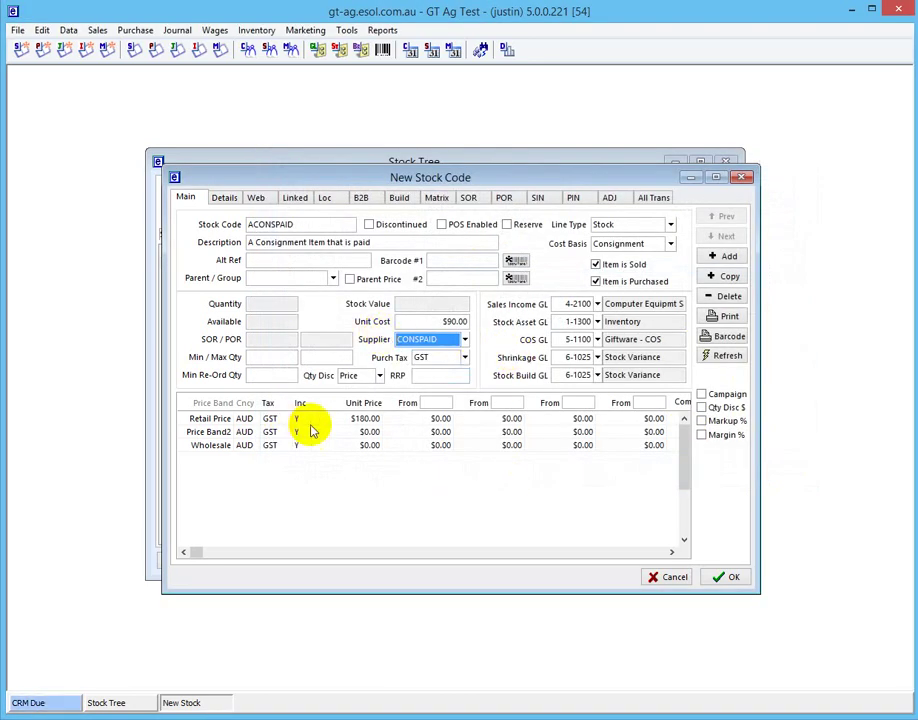
pyautogui.click(350, 421)
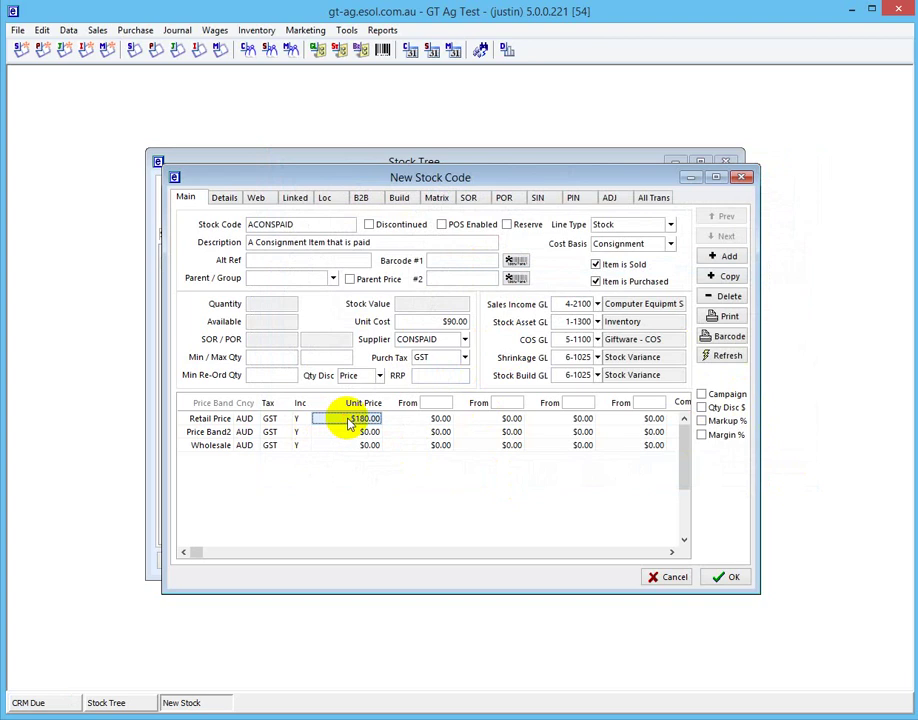
pyautogui.click(418, 322)
pyautogui.click(418, 340)
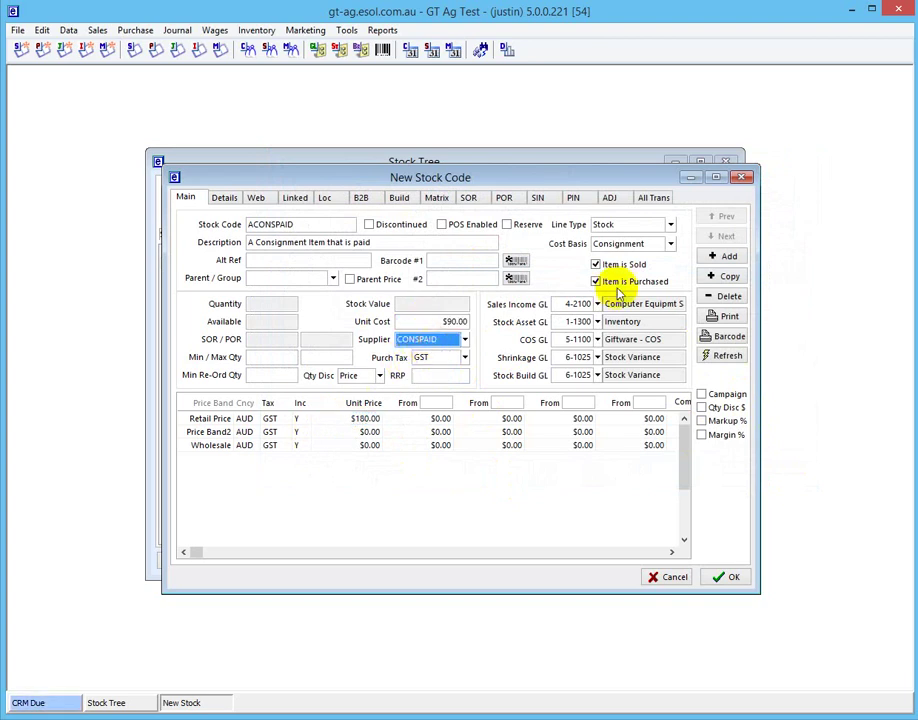
pyautogui.click(625, 243)
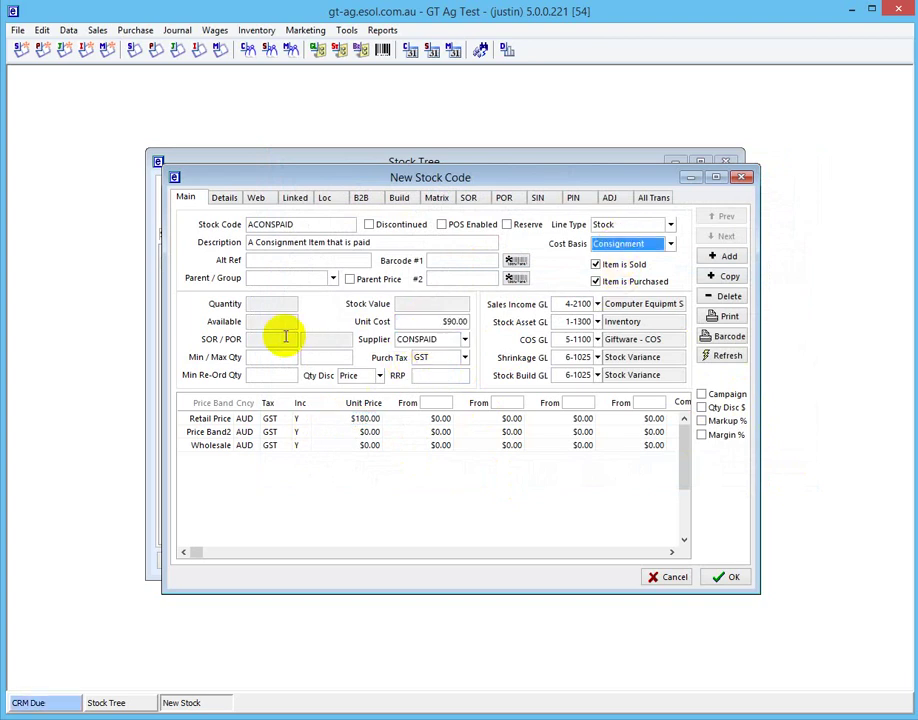
# Set the item's Is Consignment user text to Consignment in its details and save the stock item
pyautogui.click(228, 198)
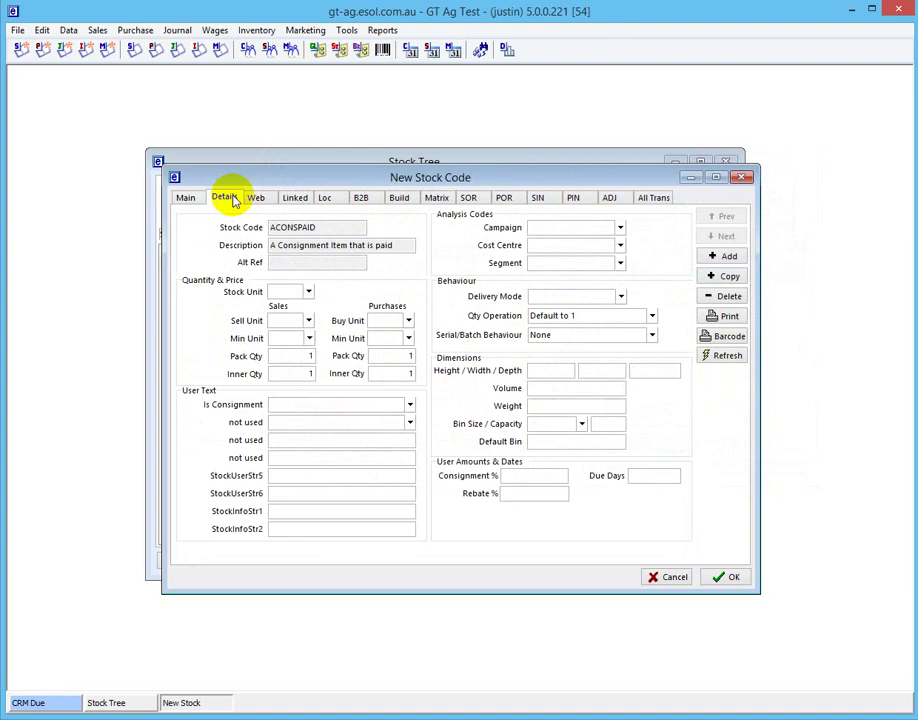
pyautogui.click(408, 405)
pyautogui.click(309, 429)
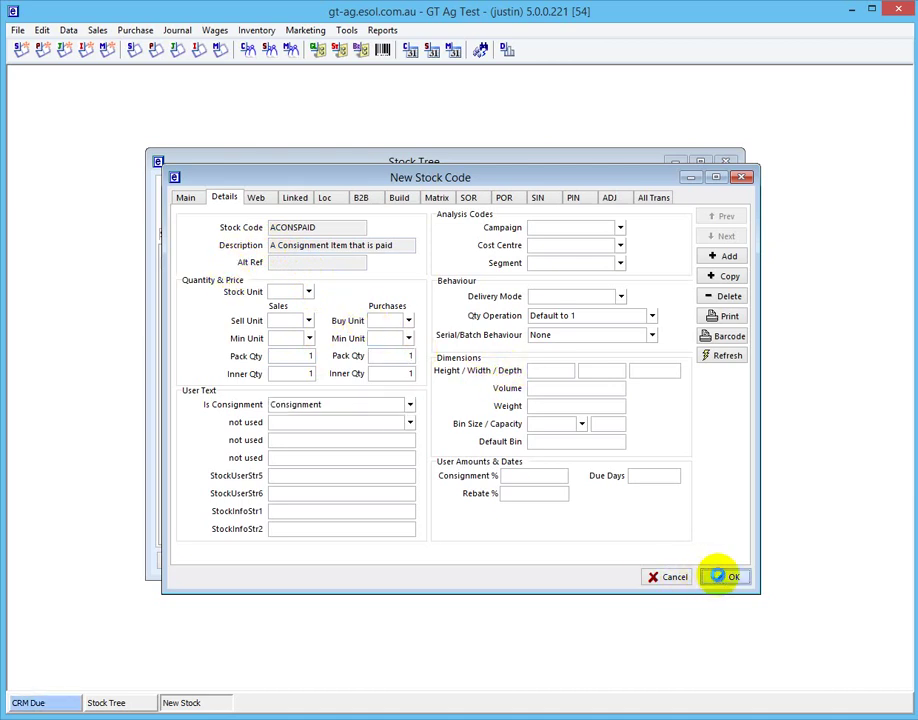
pyautogui.click(720, 578)
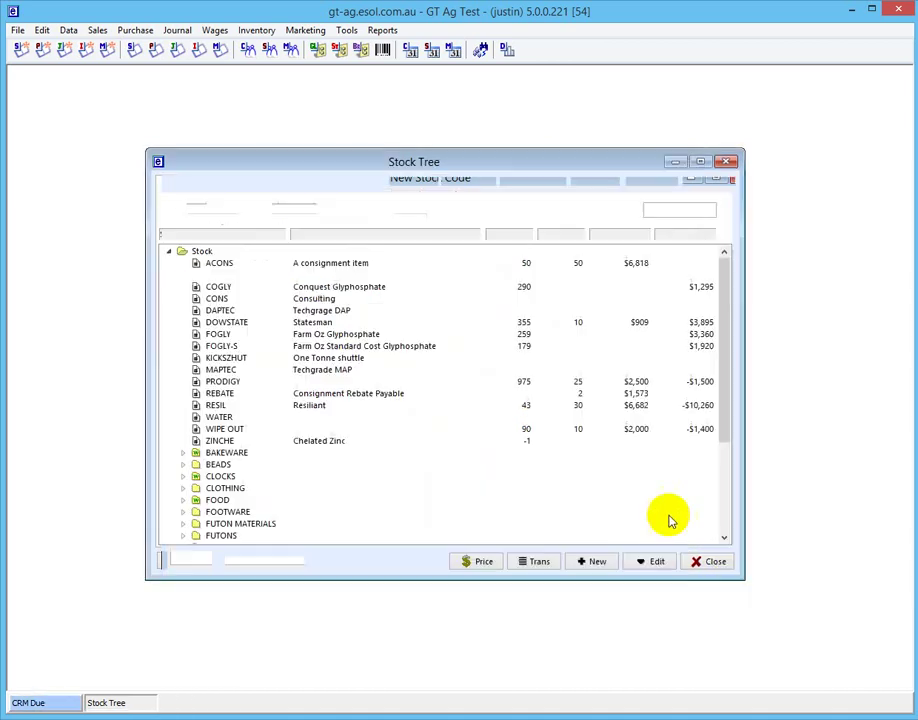
# Start a new purchase quick transaction of type Consignment Delivery
pyautogui.click(40, 49)
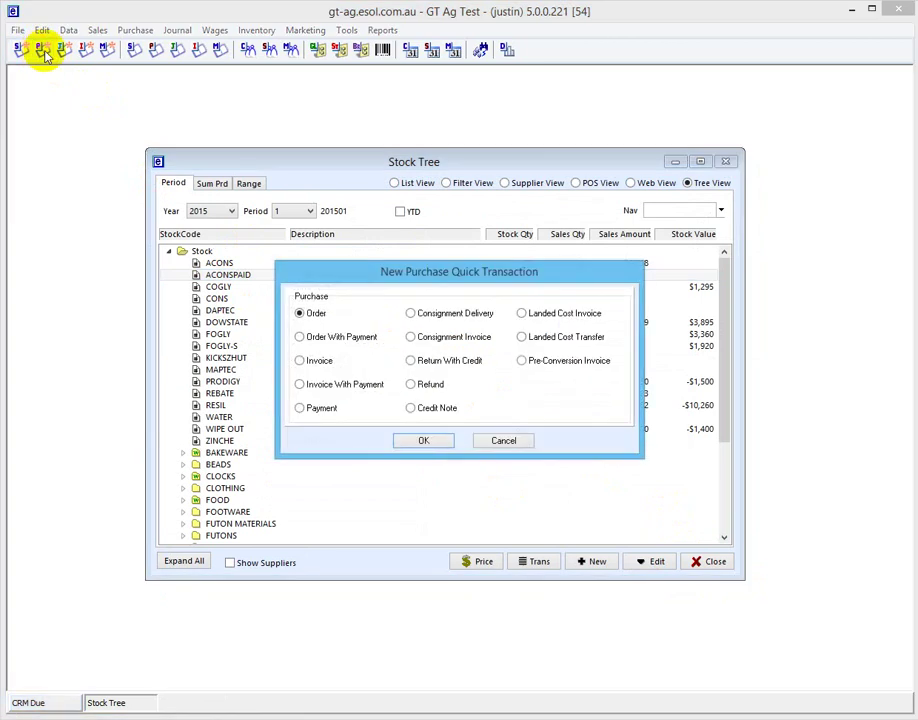
pyautogui.press('Down')
pyautogui.press('Down')
pyautogui.press('Down')
pyautogui.press('Return')
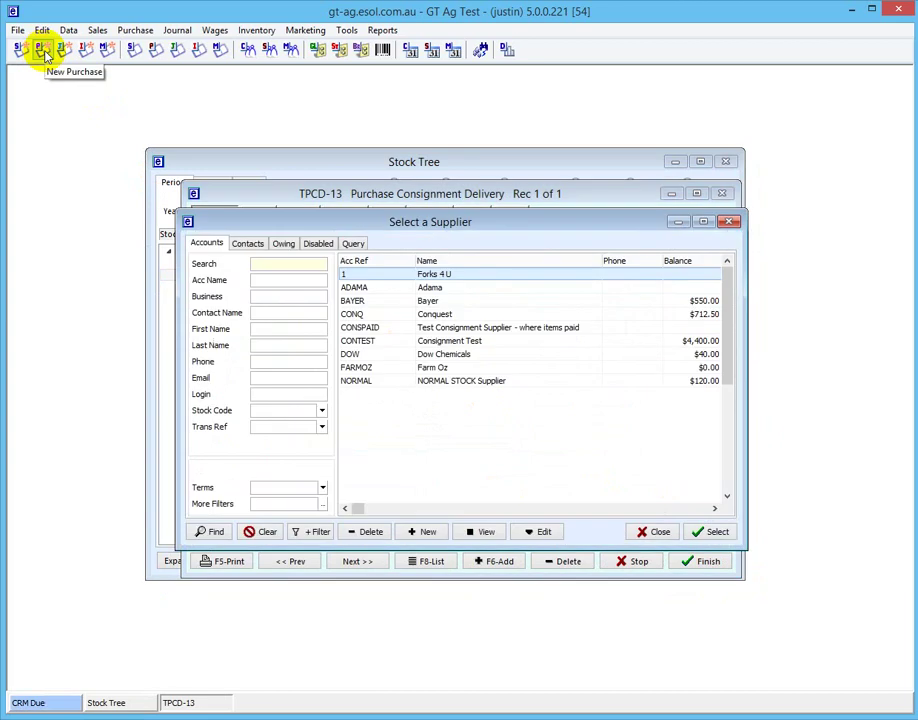
# Select CONSPAID as the supplier for the consignment delivery
pyautogui.press('Down')
pyautogui.press('Down')
pyautogui.press('Down')
pyautogui.press('Down')
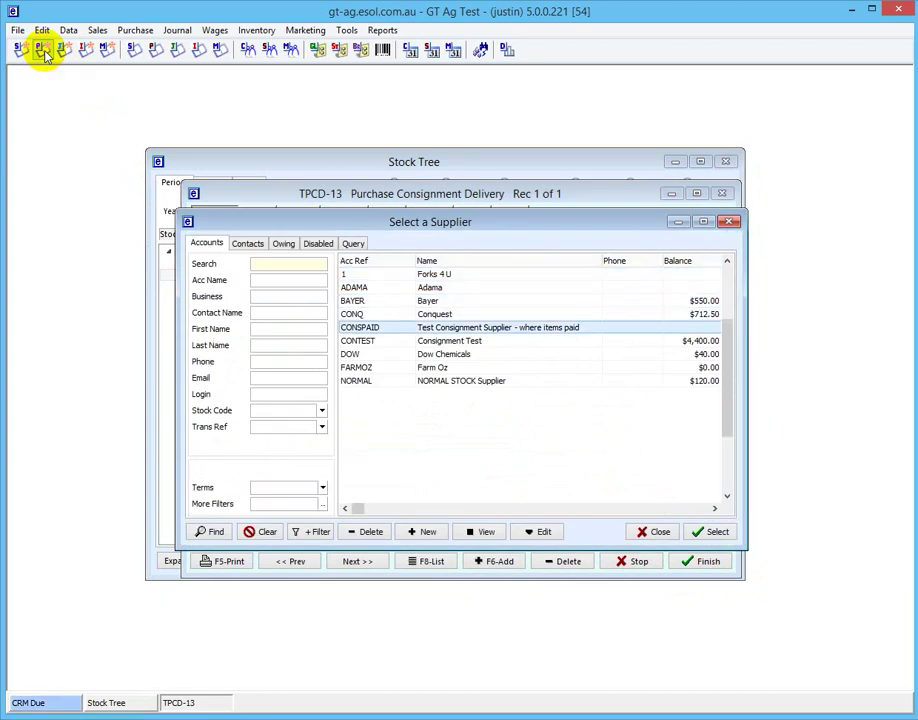
pyautogui.press('Return')
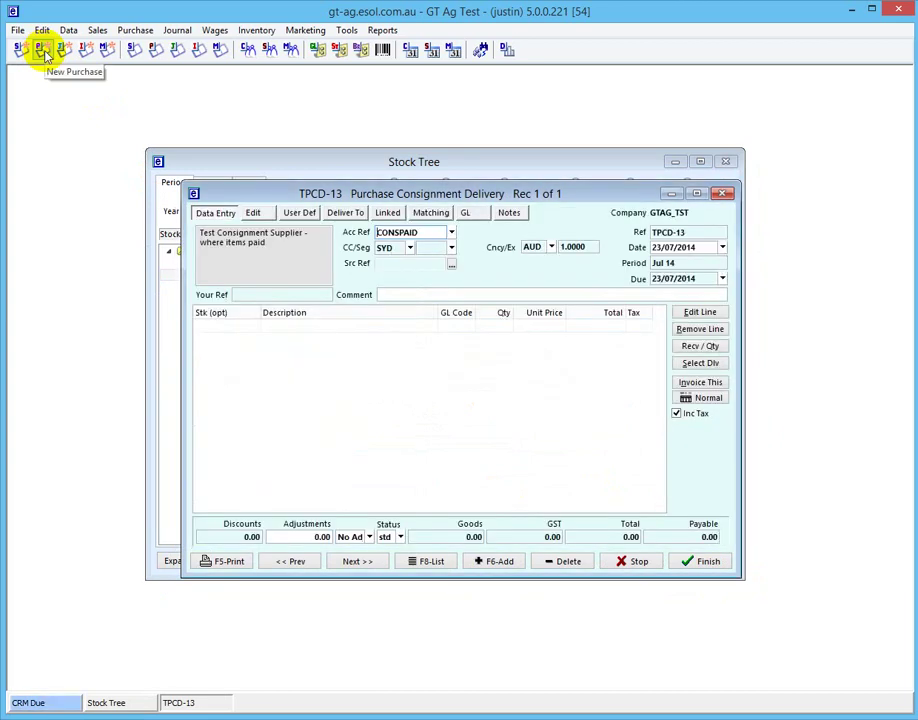
# Add stock item ACONSPAID with a quantity of 200 to the consignment delivery and finish the transaction
pyautogui.click(215, 325)
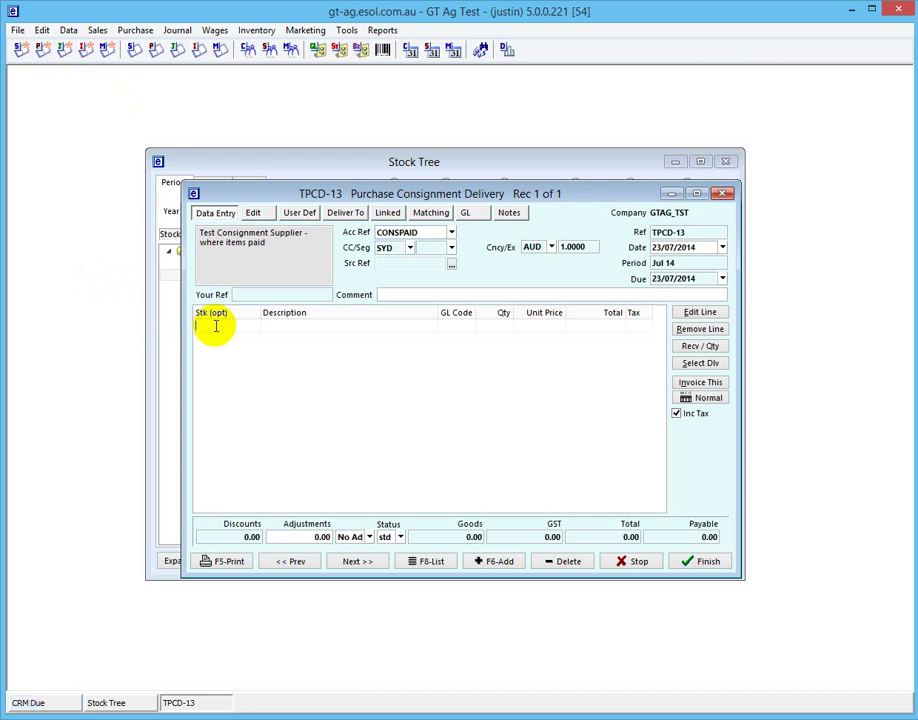
pyautogui.press('Return')
pyautogui.press('Down')
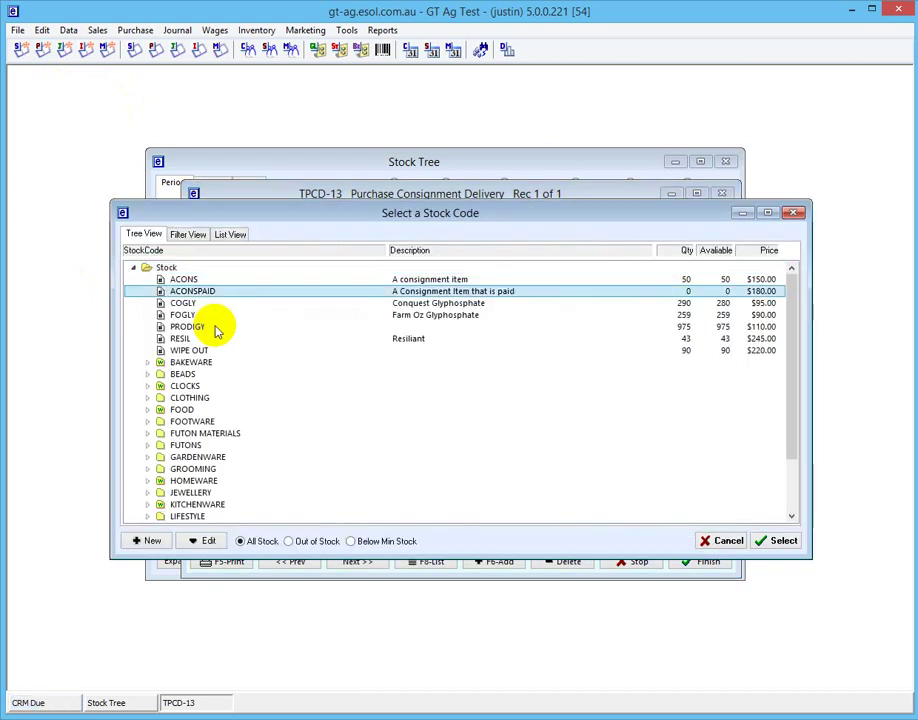
pyautogui.press('Return')
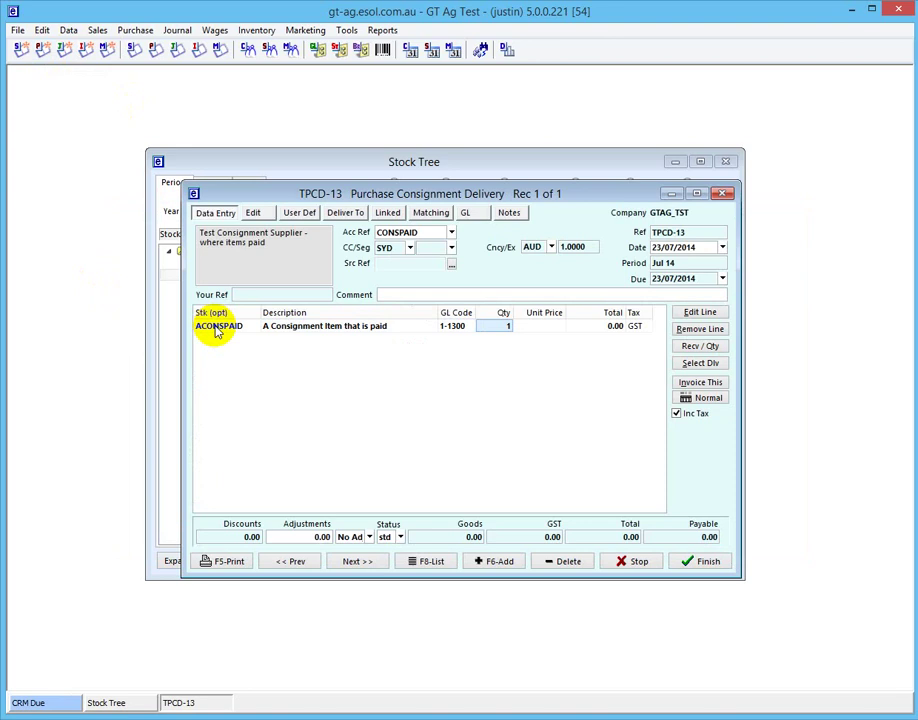
pyautogui.write('200')
pyautogui.press('Tab')
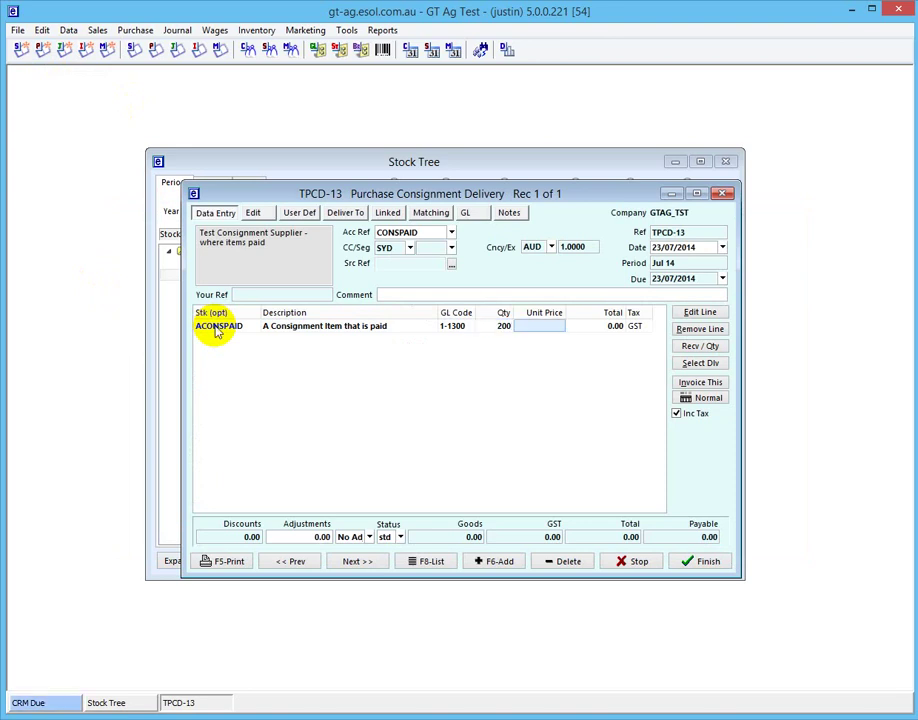
pyautogui.click(707, 562)
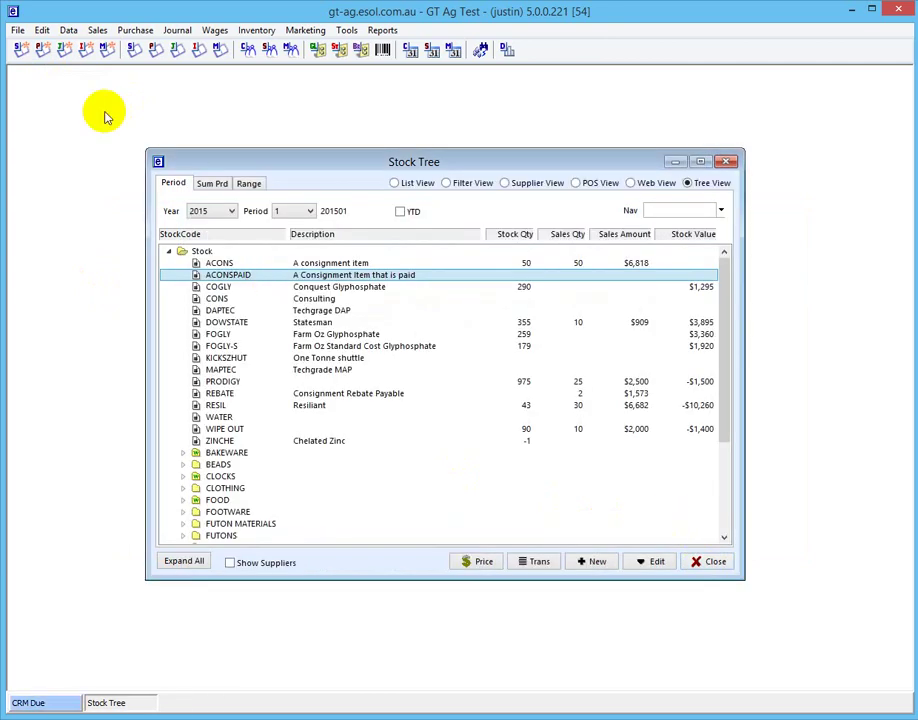
# Start a new sales quick transaction of type Invoice
pyautogui.click(21, 51)
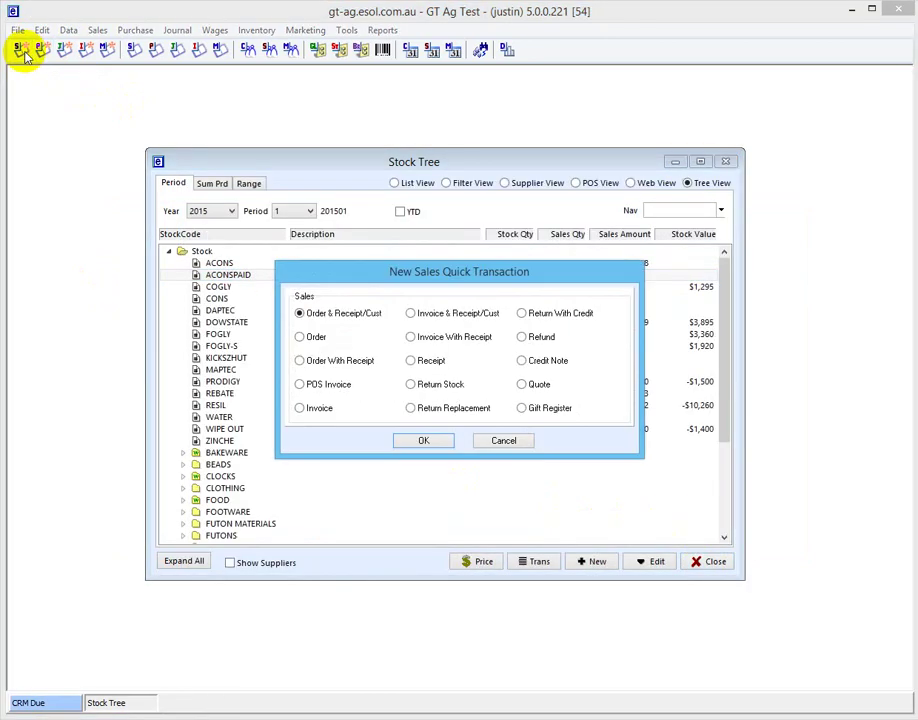
pyautogui.press('Down')
pyautogui.press('Down')
pyautogui.press('Down')
pyautogui.press('Down')
pyautogui.press('Return')
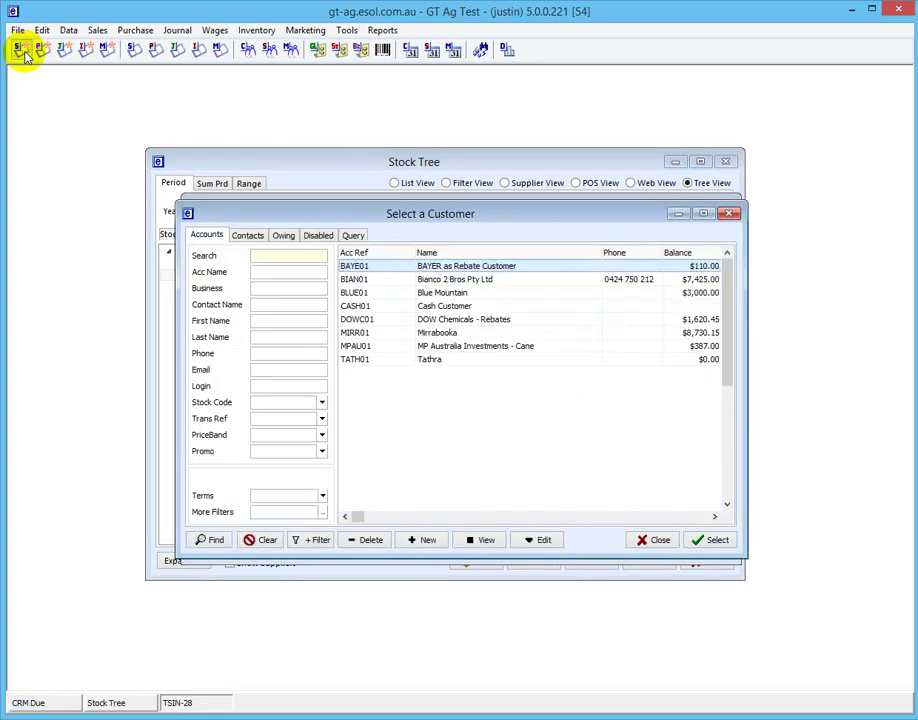
# Select Mirrabooka as the customer for the sales invoice
pyautogui.press('Down')
pyautogui.press('Down')
pyautogui.press('Down')
pyautogui.press('Down')
pyautogui.press('Down')
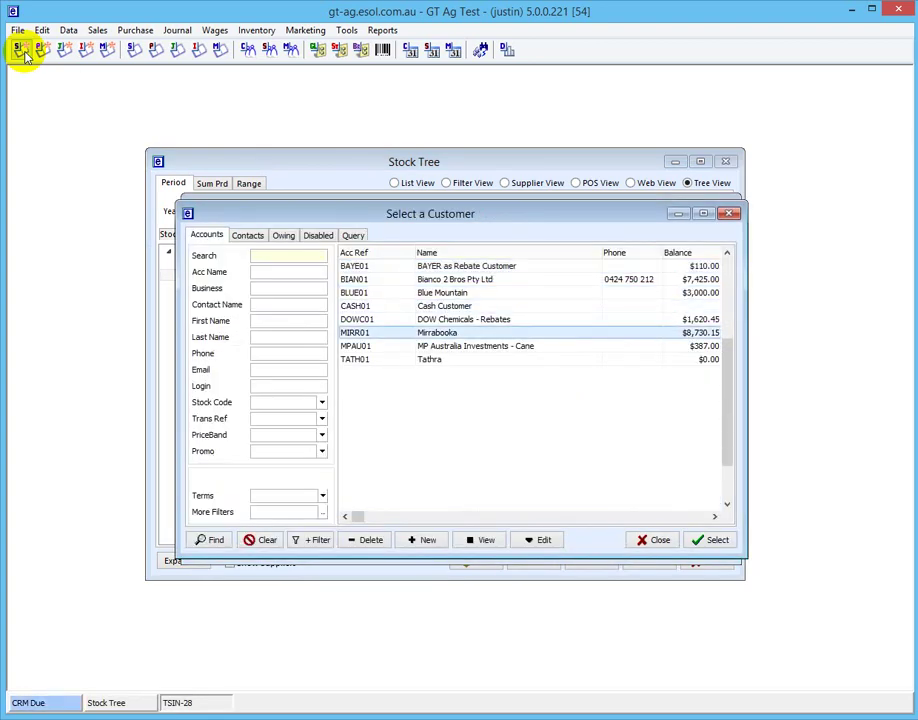
pyautogui.press('Return')
pyautogui.press('Return')
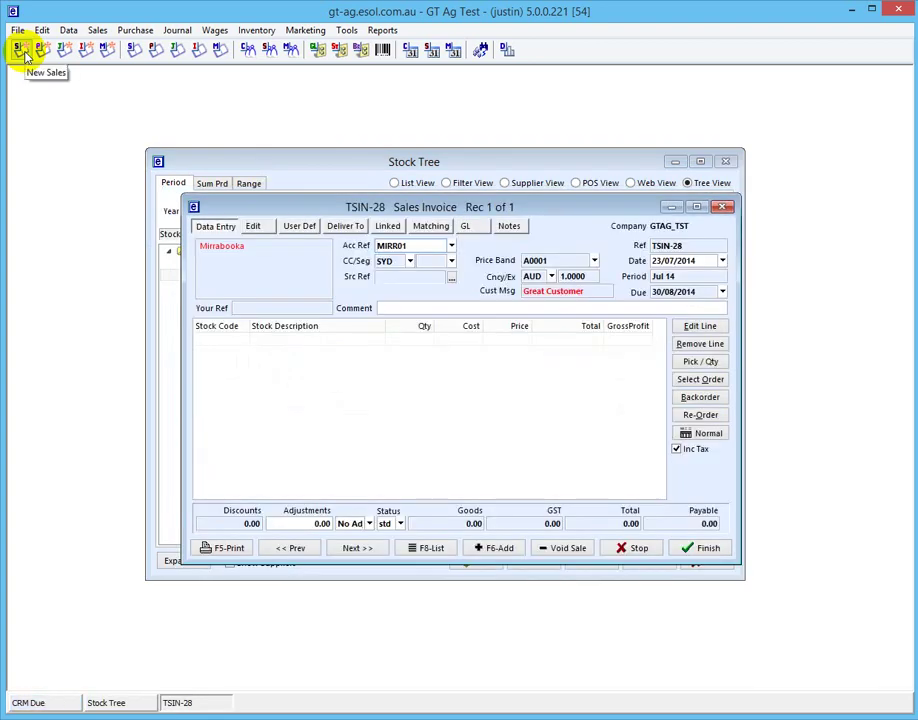
# Add 10 units of ACONSPAID to the Mirrabooka invoice and finish it, accepting the credit warning
pyautogui.click(229, 340)
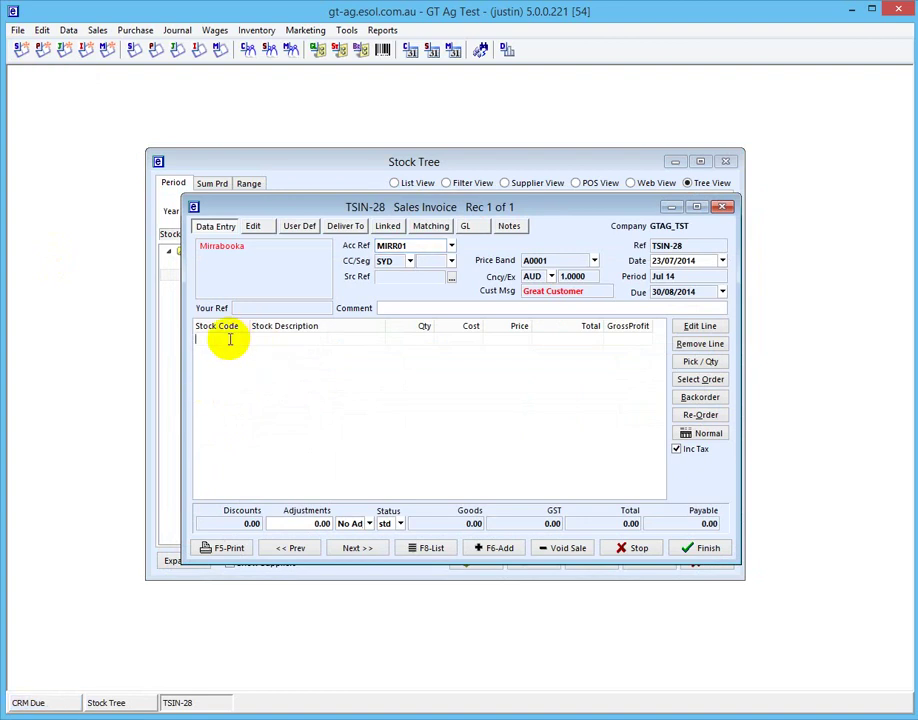
pyautogui.press('Return')
pyautogui.press('Down')
pyautogui.press('Down')
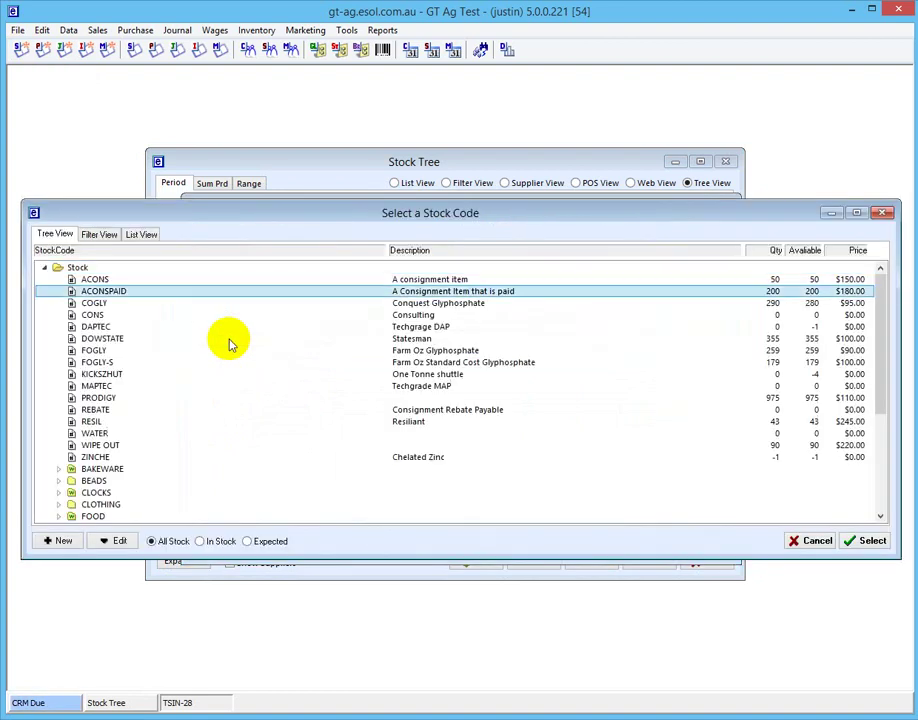
pyautogui.press('Return')
pyautogui.press('Return')
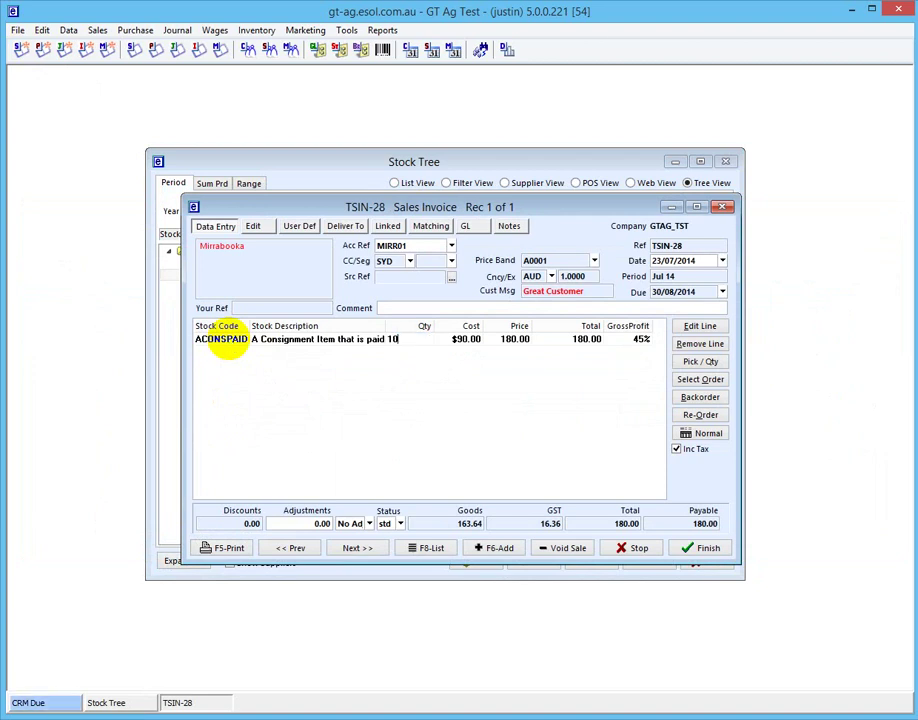
pyautogui.write('10')
pyautogui.press('Return')
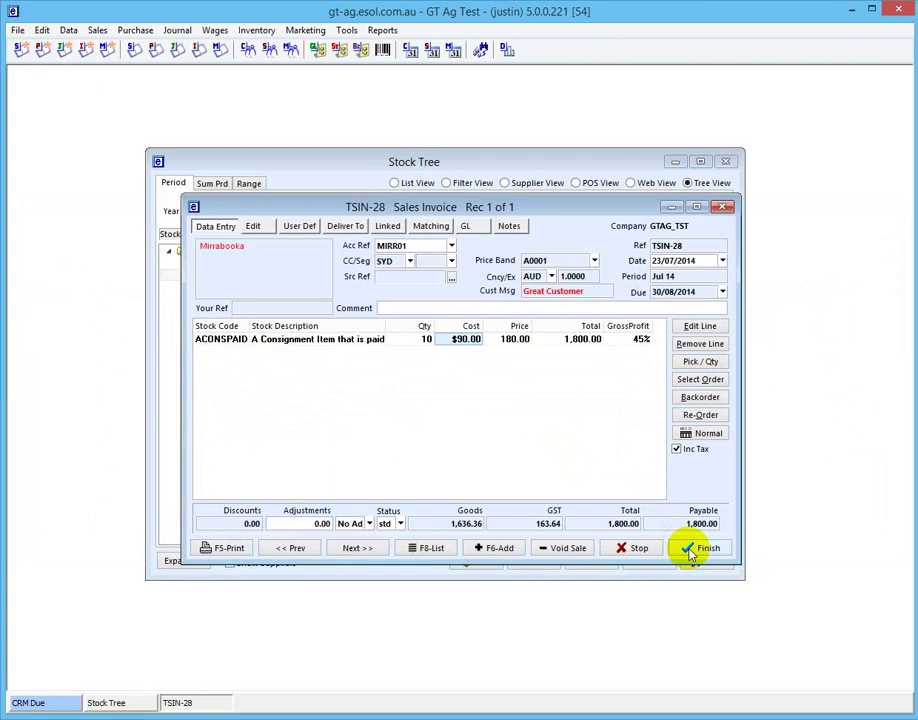
pyautogui.click(690, 550)
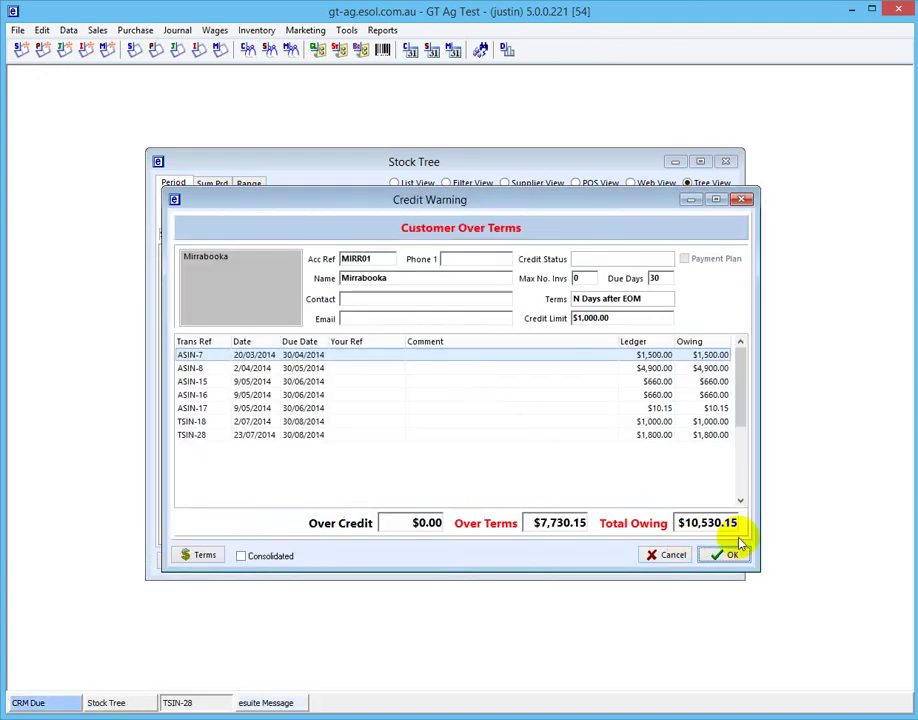
pyautogui.click(735, 555)
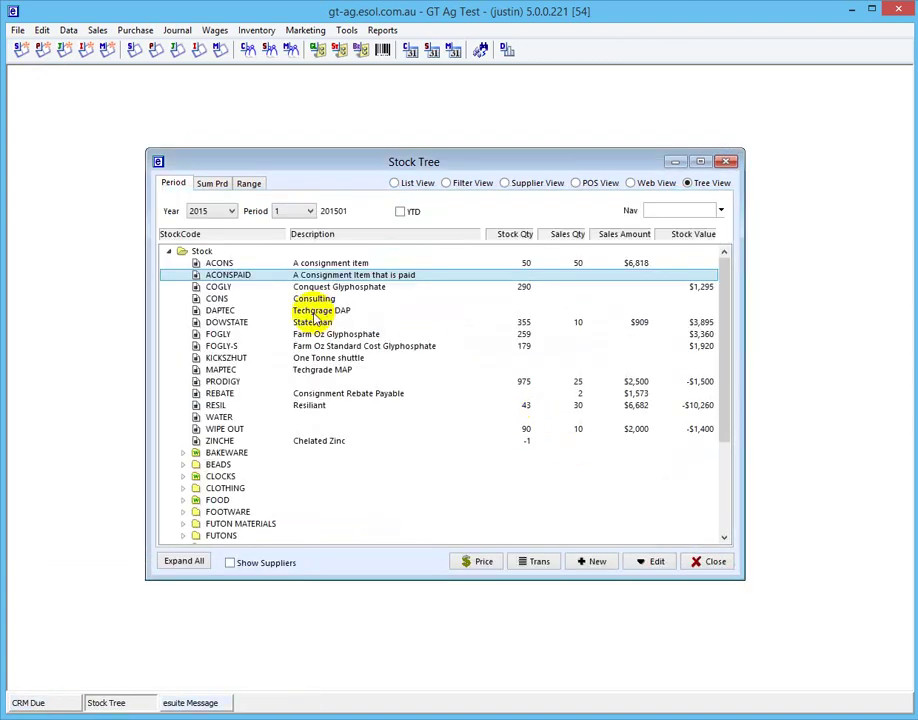
# Create another sales quick transaction of type Invoice for customer Tathra
pyautogui.click(19, 49)
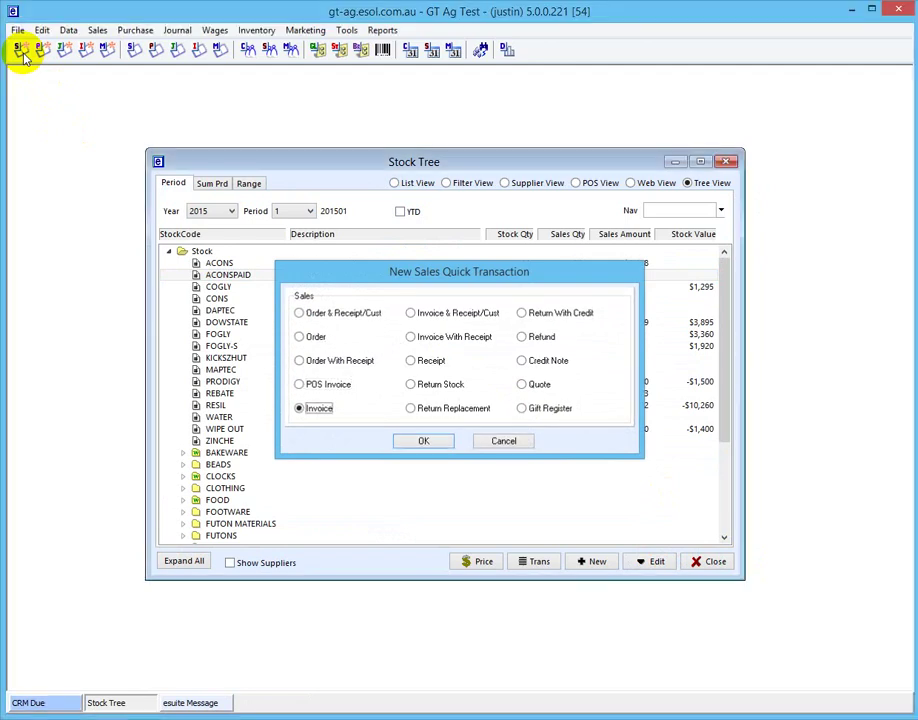
pyautogui.press('Return')
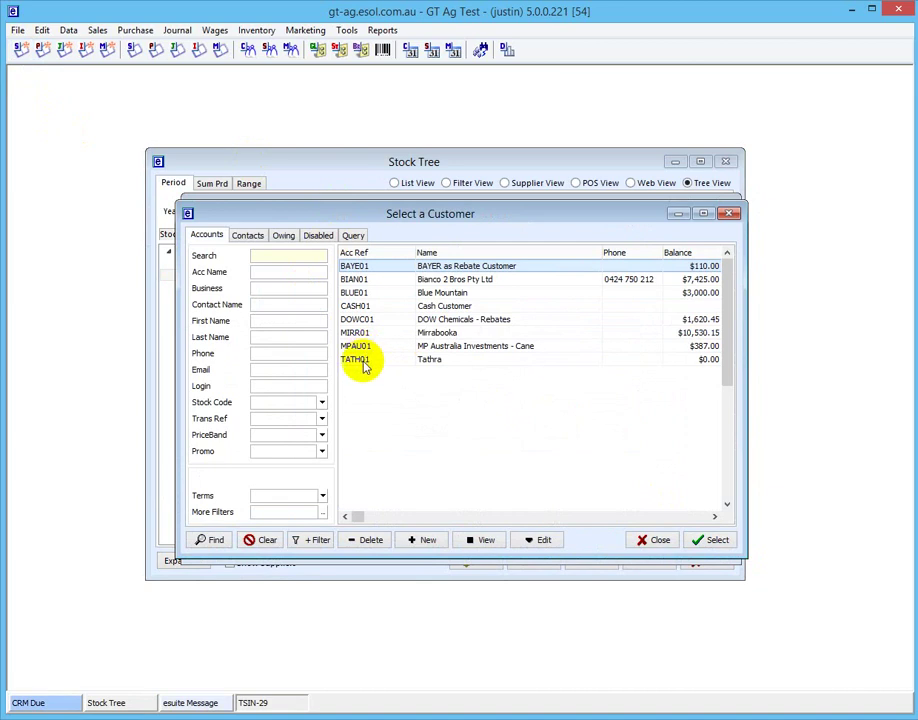
pyautogui.click(370, 362)
pyautogui.doubleClick(371, 361)
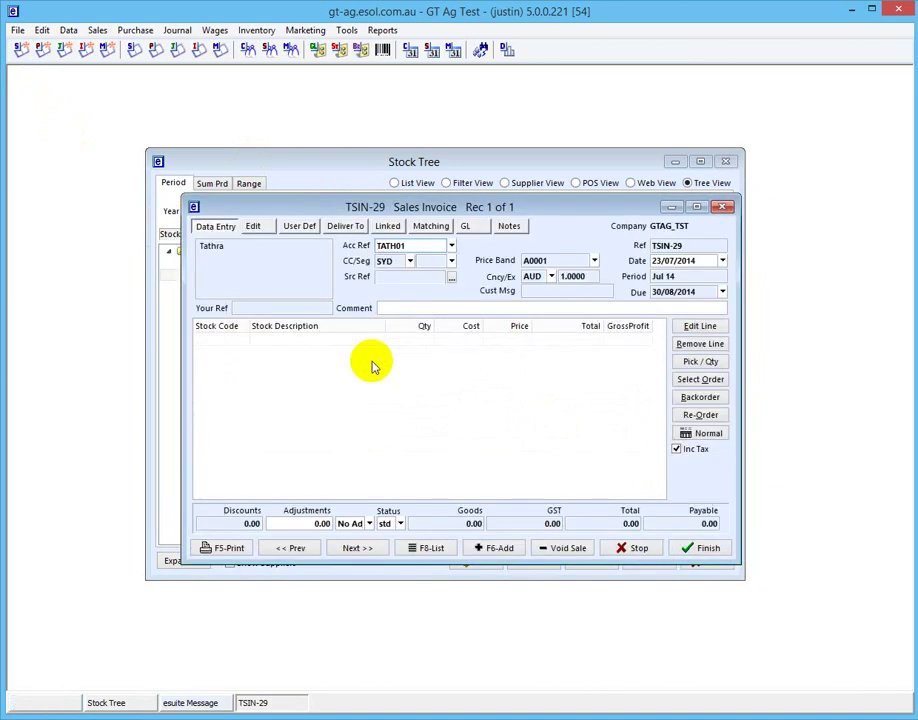
# Add 15 units of ACONSPAID to the Tathra invoice and finish it, accepting the credit warning
pyautogui.click(224, 345)
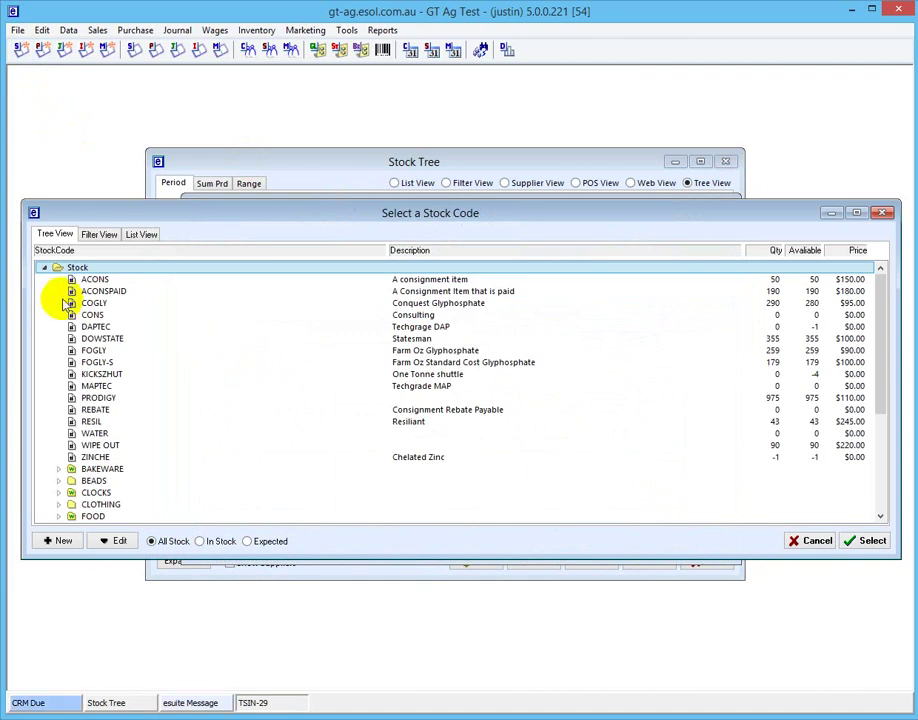
pyautogui.click(92, 292)
pyautogui.click(866, 541)
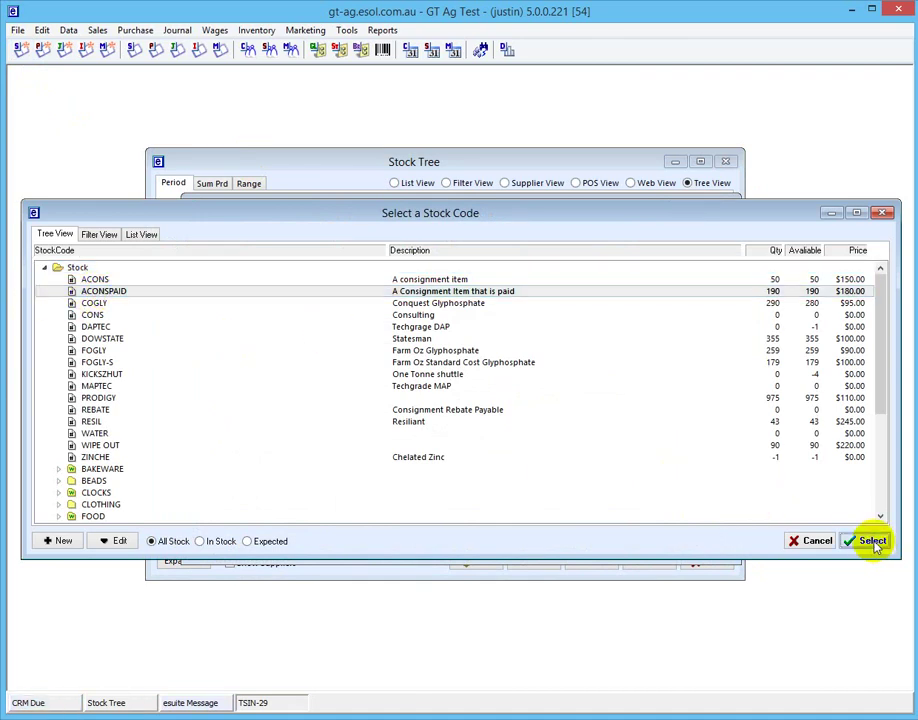
pyautogui.click(424, 339)
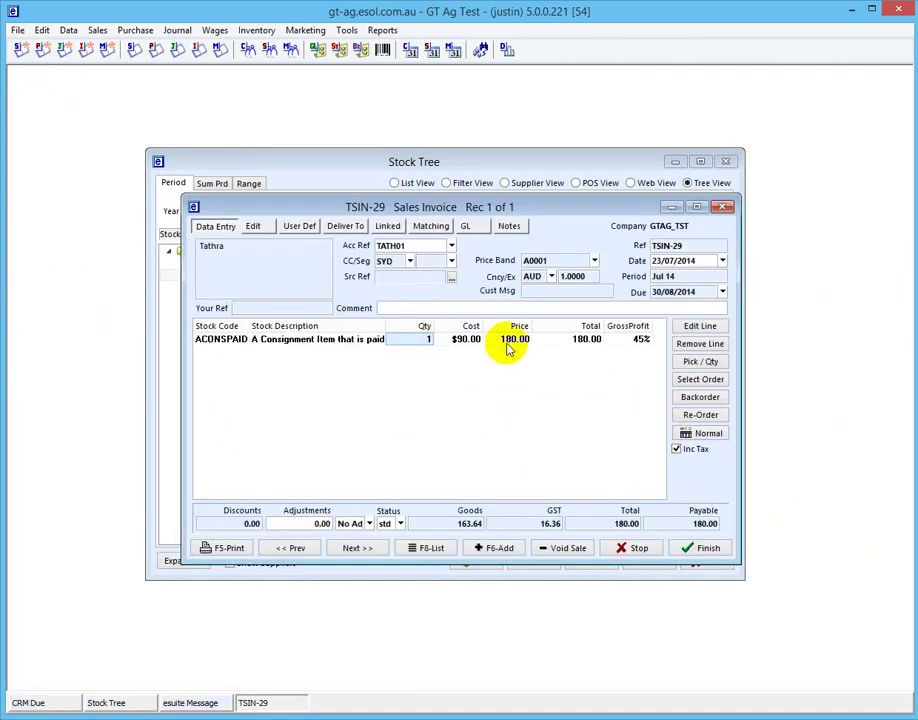
pyautogui.write('15')
pyautogui.press('Tab')
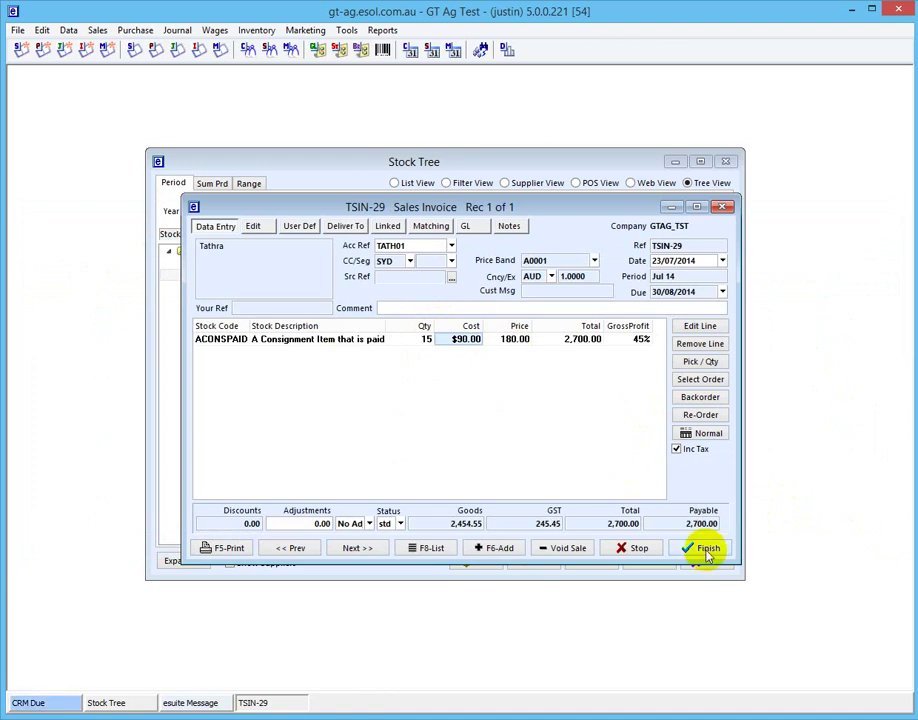
pyautogui.click(706, 553)
pyautogui.click(718, 551)
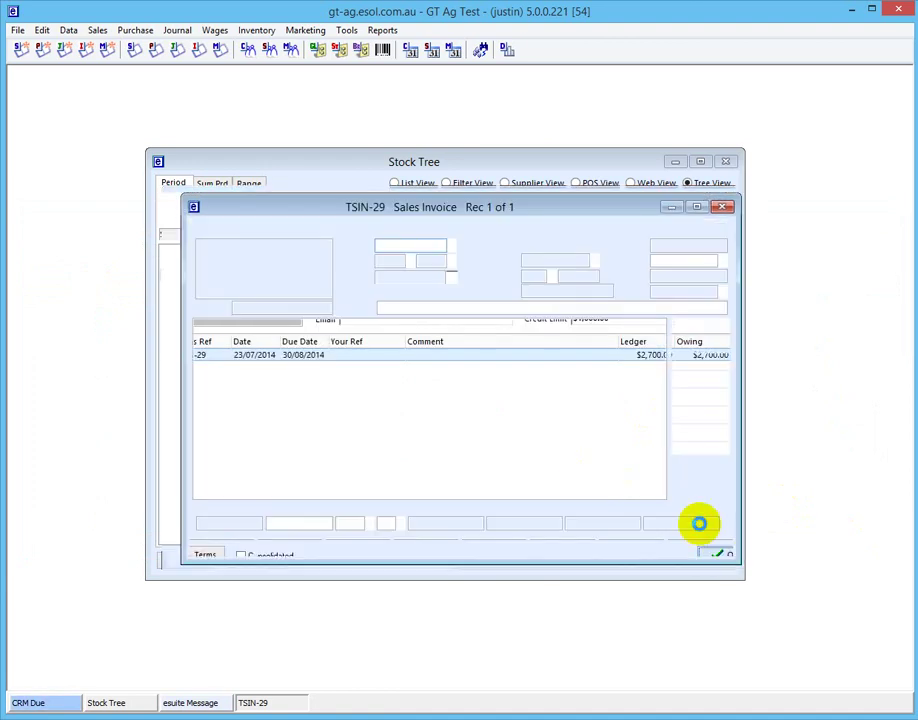
# Start a new sales quick transaction of type Receipt for customer Mirrabooka
pyautogui.click(19, 50)
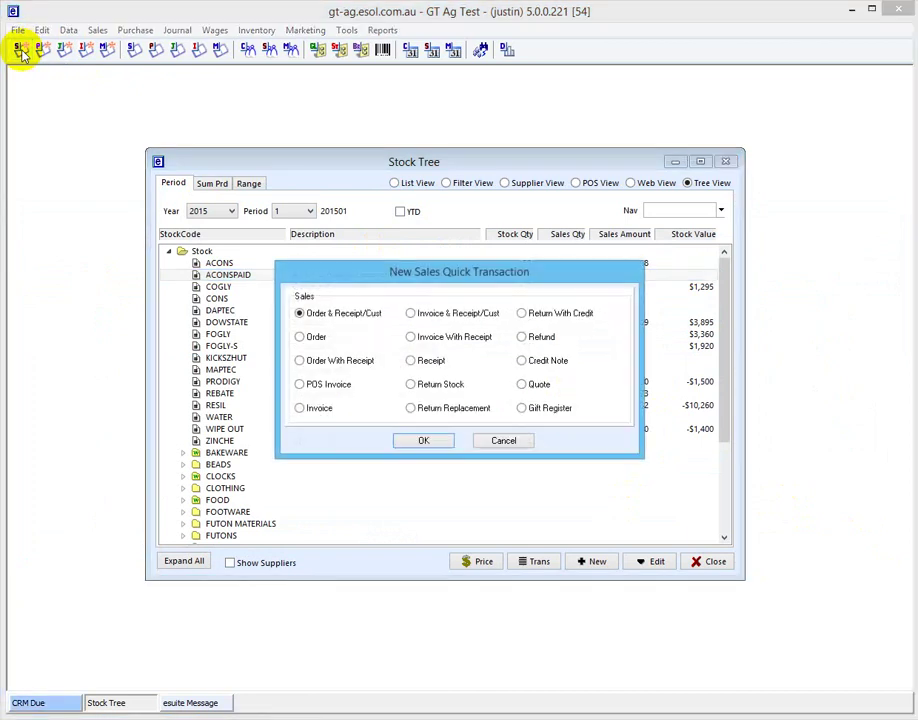
pyautogui.press('Down')
pyautogui.press('Down')
pyautogui.press('Down')
pyautogui.press('Down')
pyautogui.press('Down')
pyautogui.press('Return')
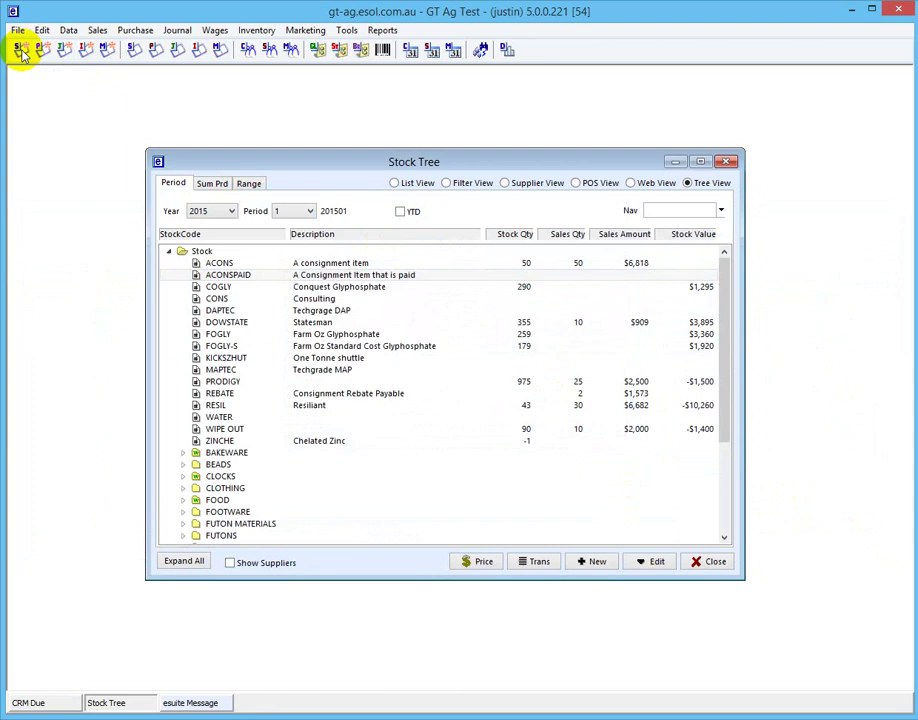
pyautogui.write('mi')
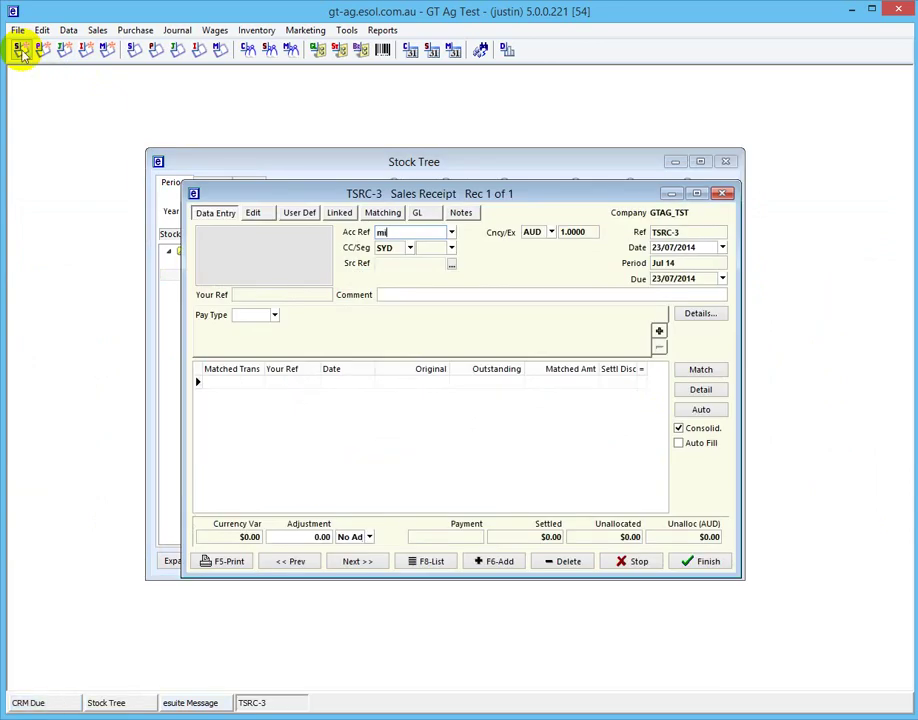
pyautogui.press('Tab')
pyautogui.press('Return')
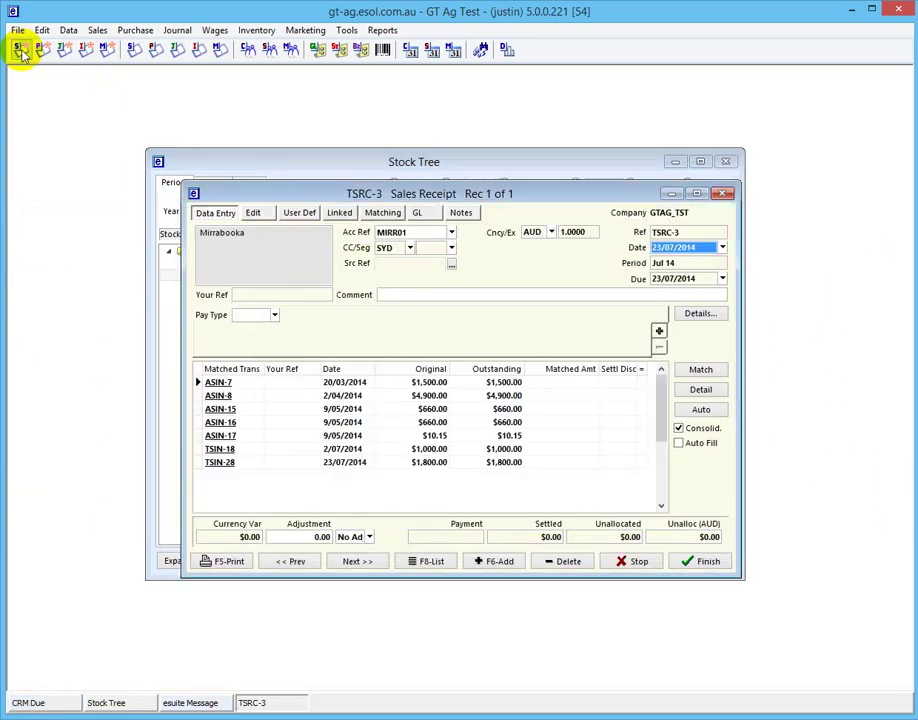
# Set the receipt's pay type to CHQ
pyautogui.click(252, 316)
pyautogui.click(275, 315)
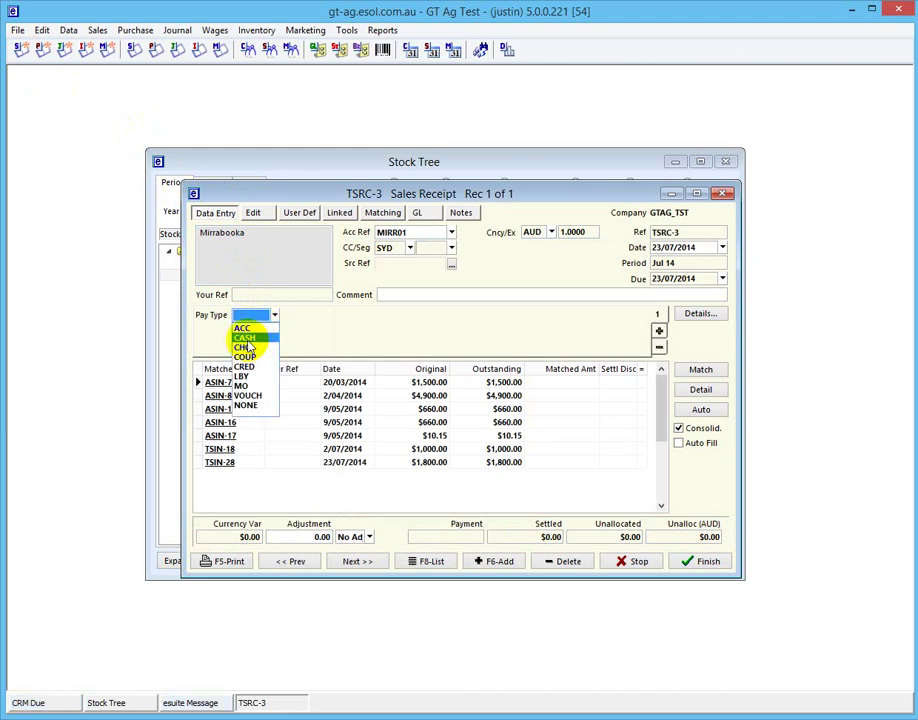
pyautogui.click(246, 338)
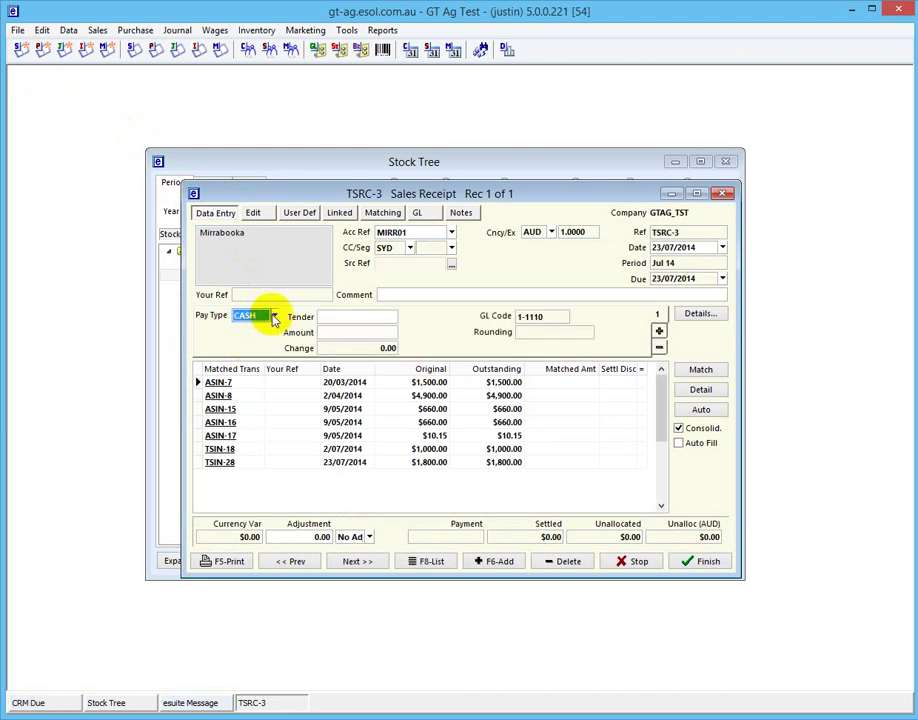
pyautogui.click(274, 315)
pyautogui.click(257, 348)
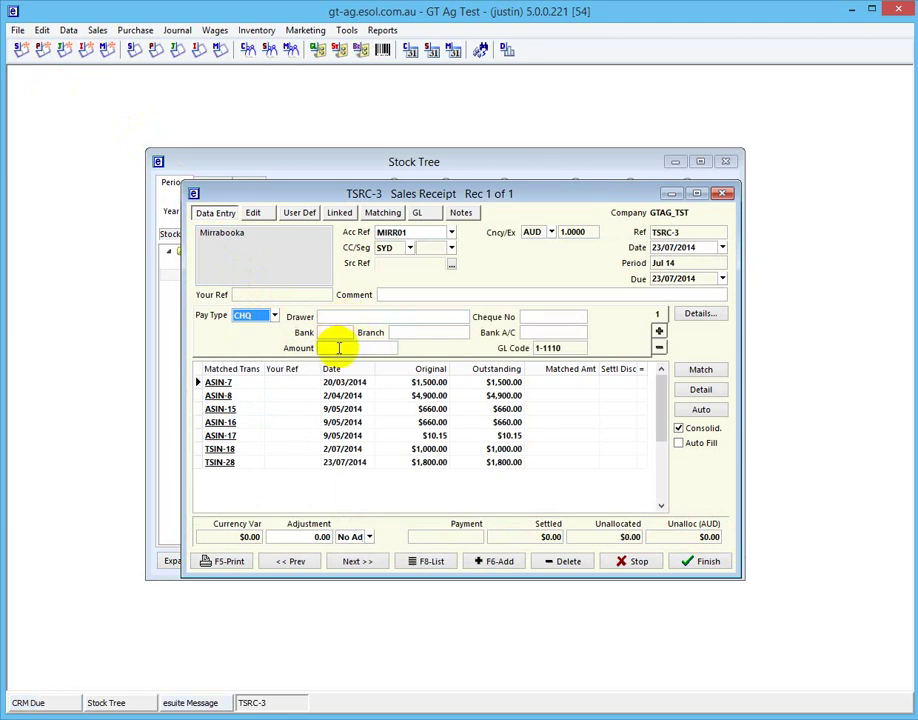
# Turn on Auto Fill and match the receipt to the $1,800.00 invoice dated 23/07/2014 and the $1,000.00 invoice dated 2/07/2014
pyautogui.click(340, 347)
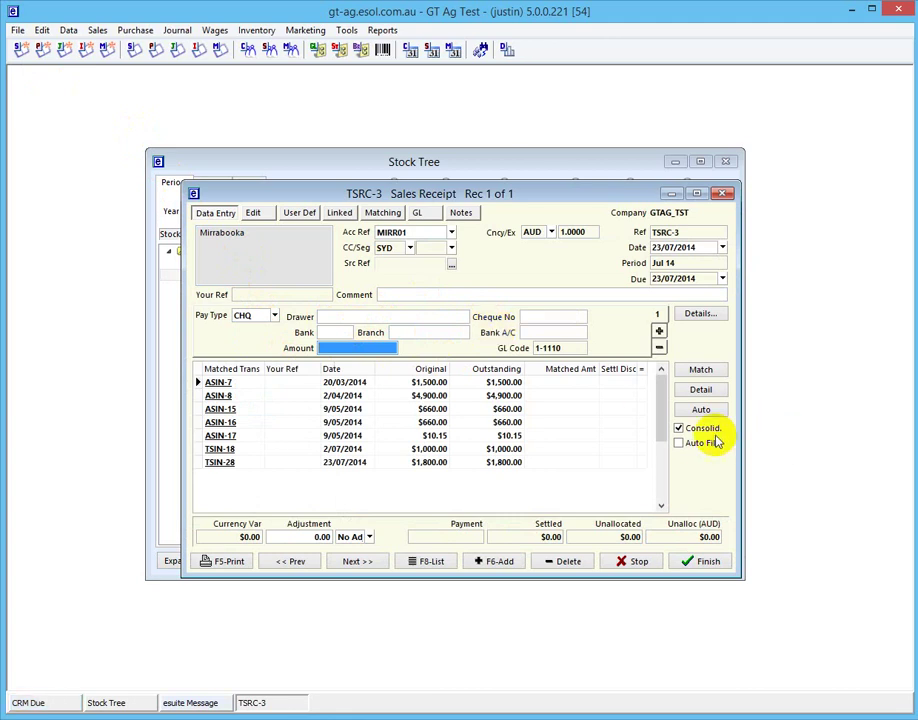
pyautogui.click(679, 442)
pyautogui.click(548, 465)
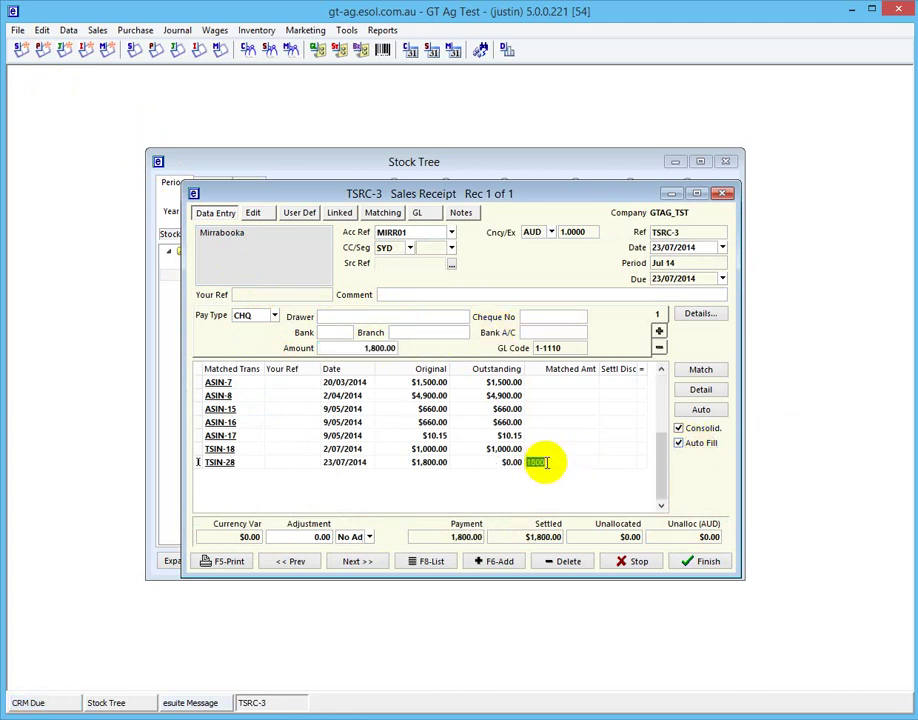
pyautogui.press('Up')
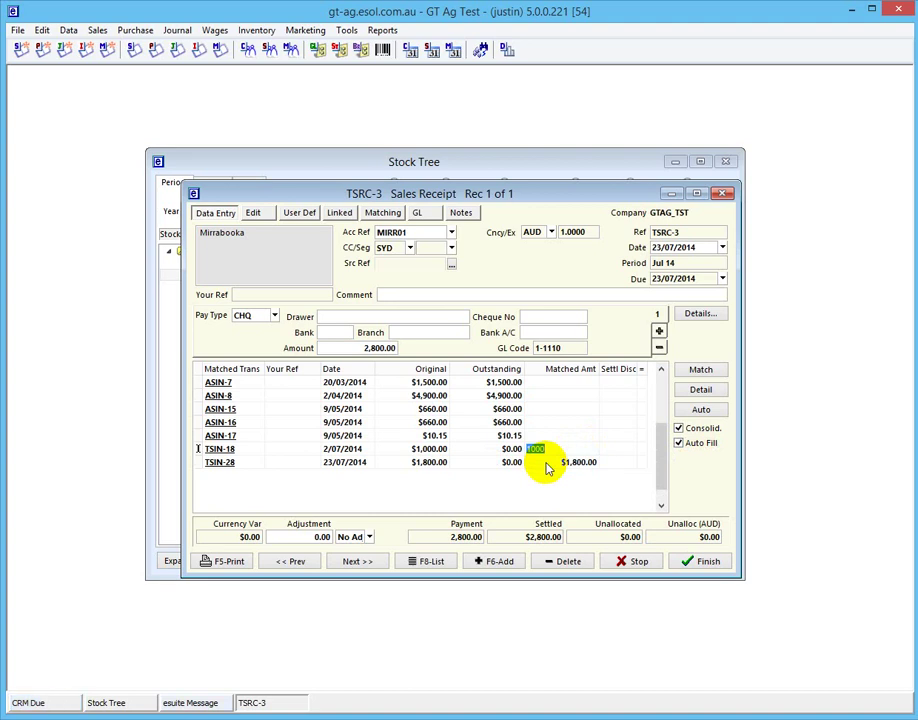
# Remove the match on the $1,000.00 invoice dated 2/07/2014 and finish the Mirrabooka receipt
pyautogui.press('Delete')
pyautogui.click(547, 463)
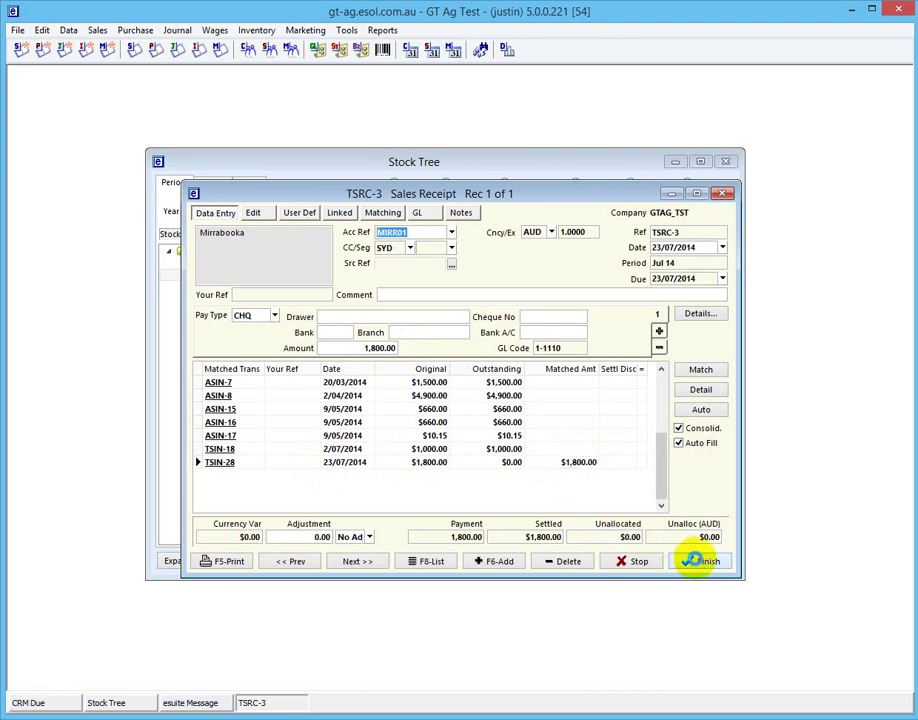
pyautogui.click(700, 562)
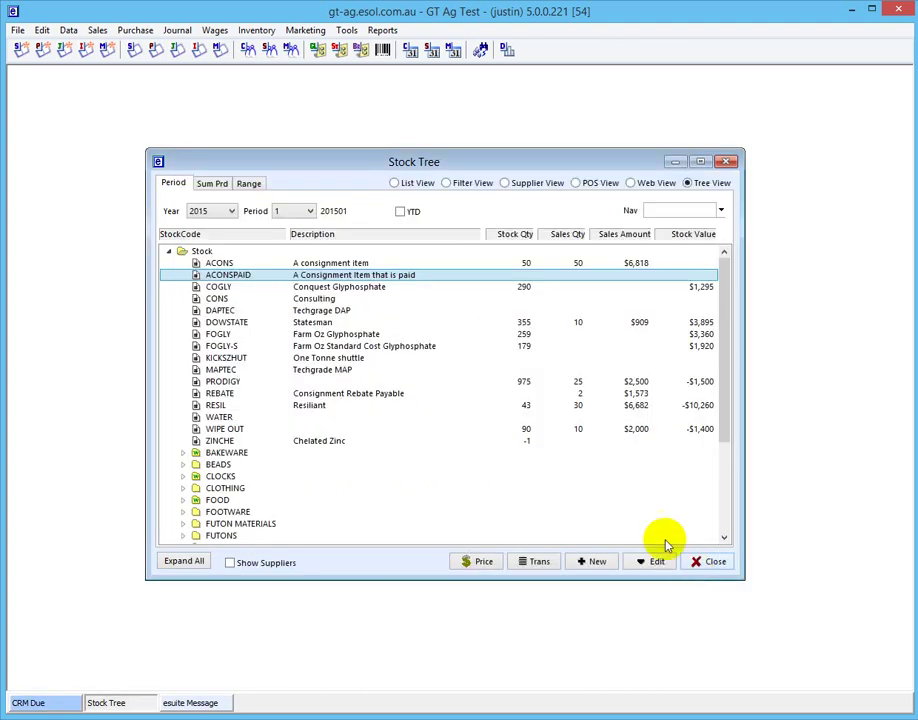
# Close the Stock Tree and start importing transactions
pyautogui.click(17, 30)
pyautogui.moveTo(50, 78)
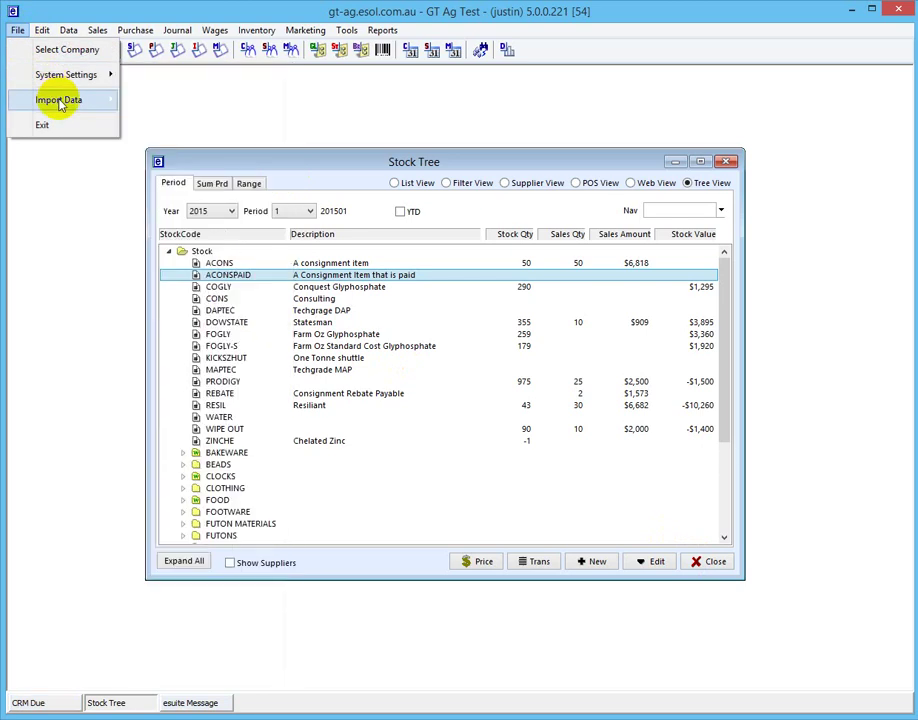
pyautogui.click(725, 166)
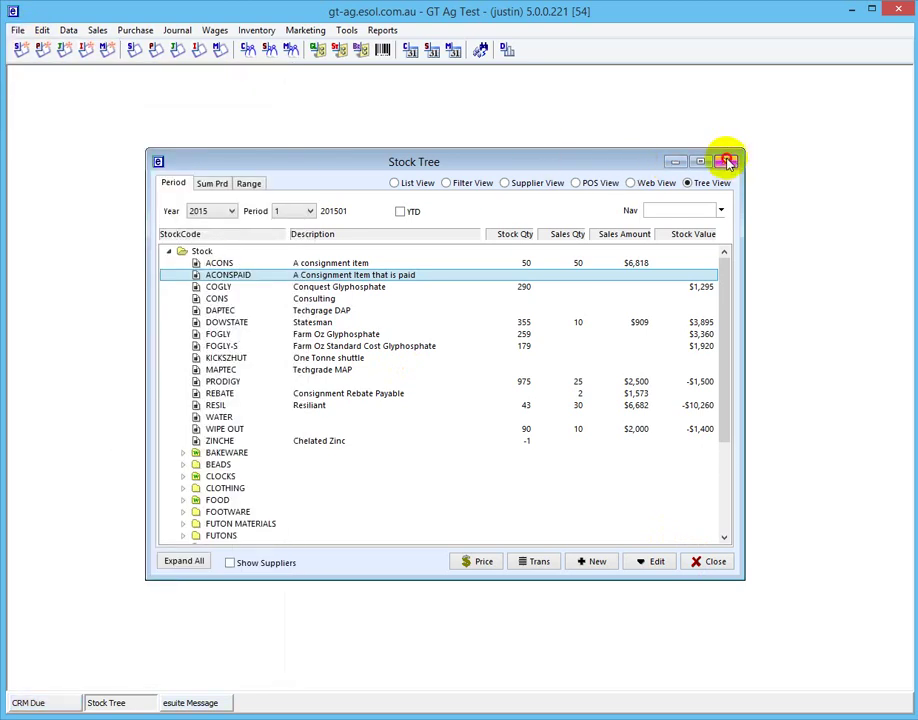
pyautogui.click(725, 164)
pyautogui.click(17, 30)
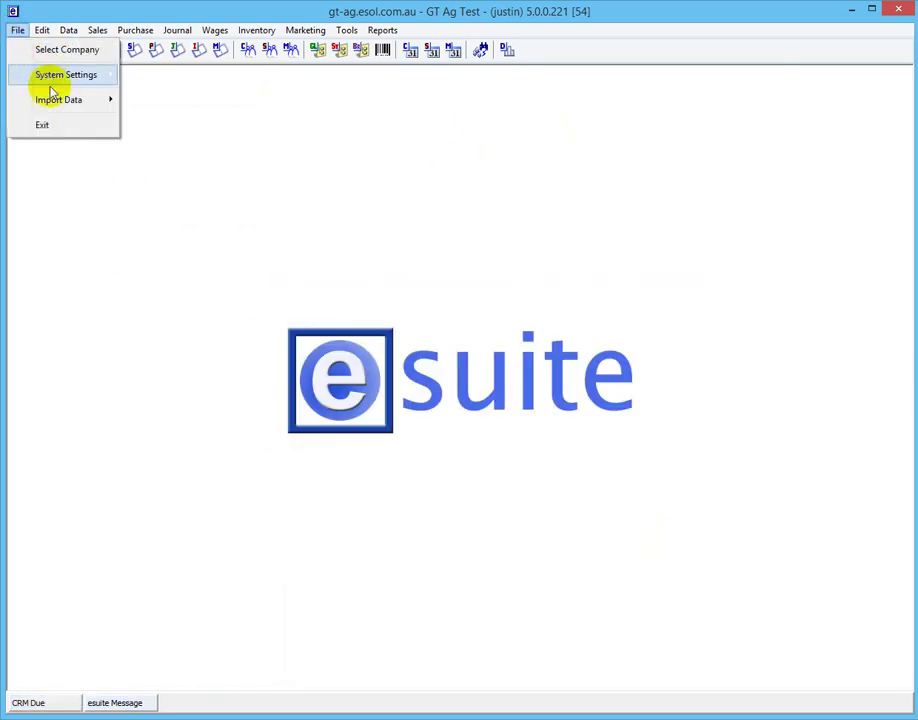
pyautogui.moveTo(55, 99)
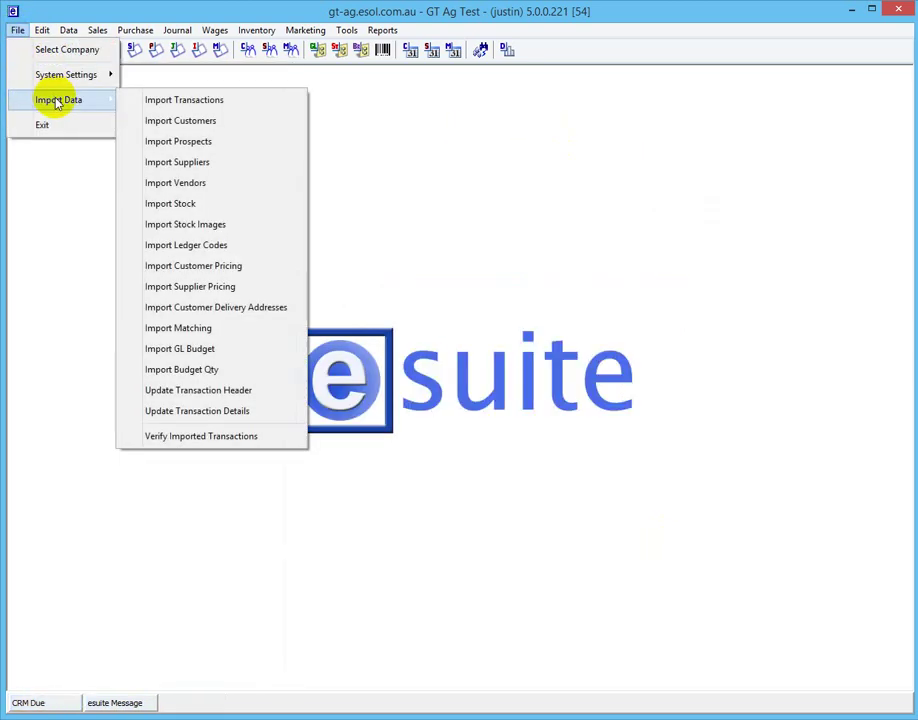
pyautogui.click(182, 100)
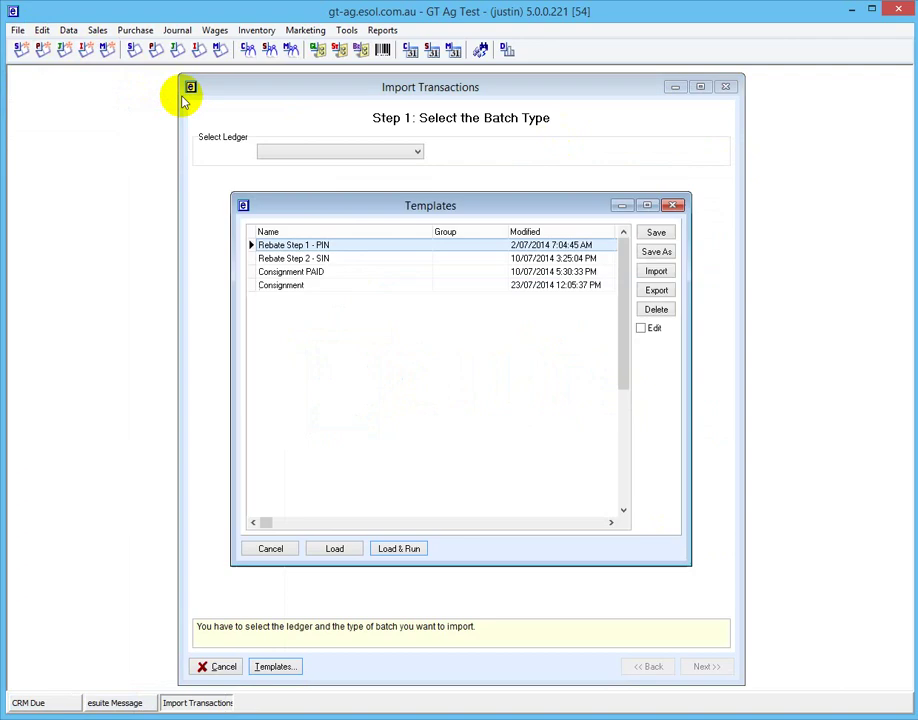
# Load the Consignment PAID import template with CONSPAID as the supplier
pyautogui.press('Down')
pyautogui.press('Down')
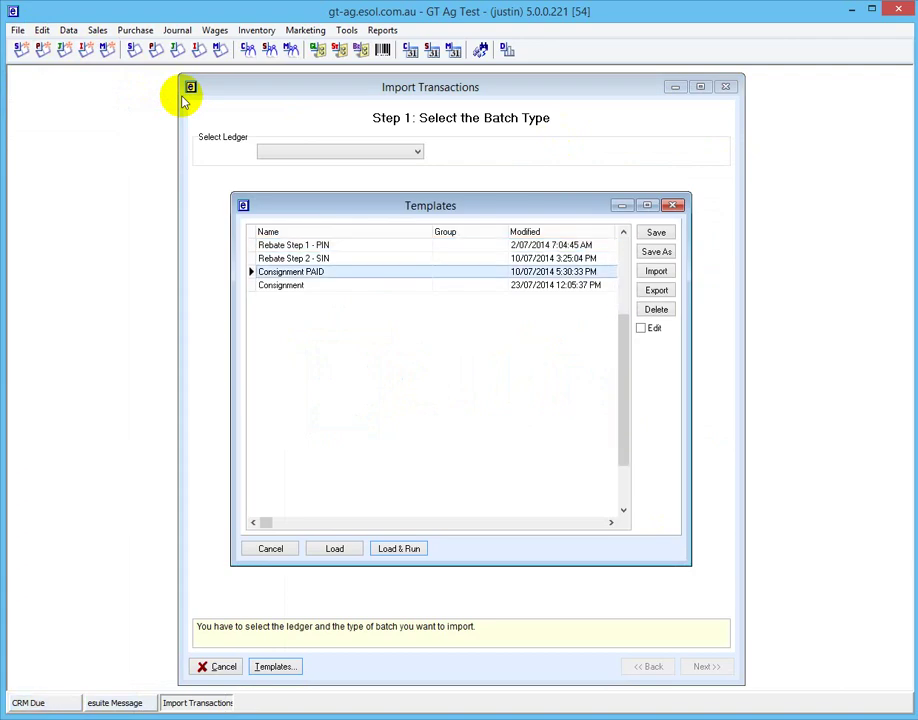
pyautogui.click(349, 550)
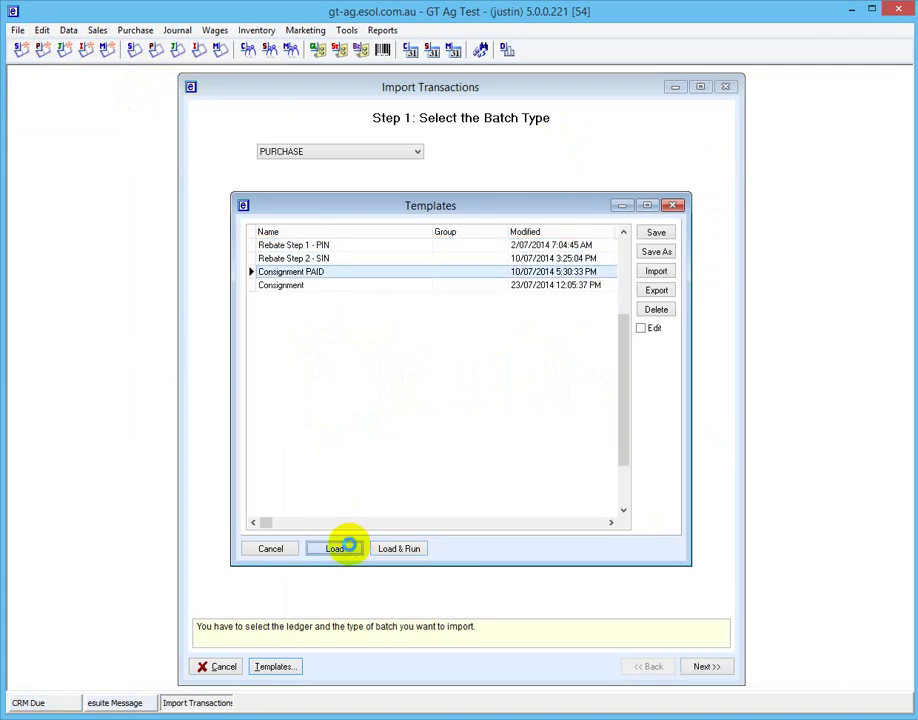
pyautogui.click(440, 381)
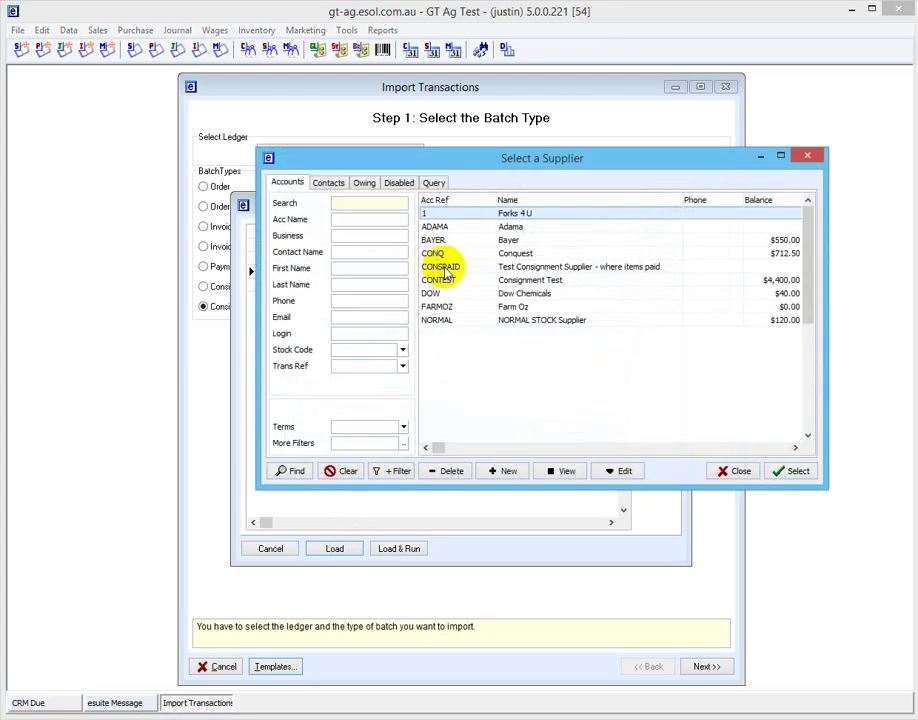
pyautogui.click(447, 270)
pyautogui.click(790, 474)
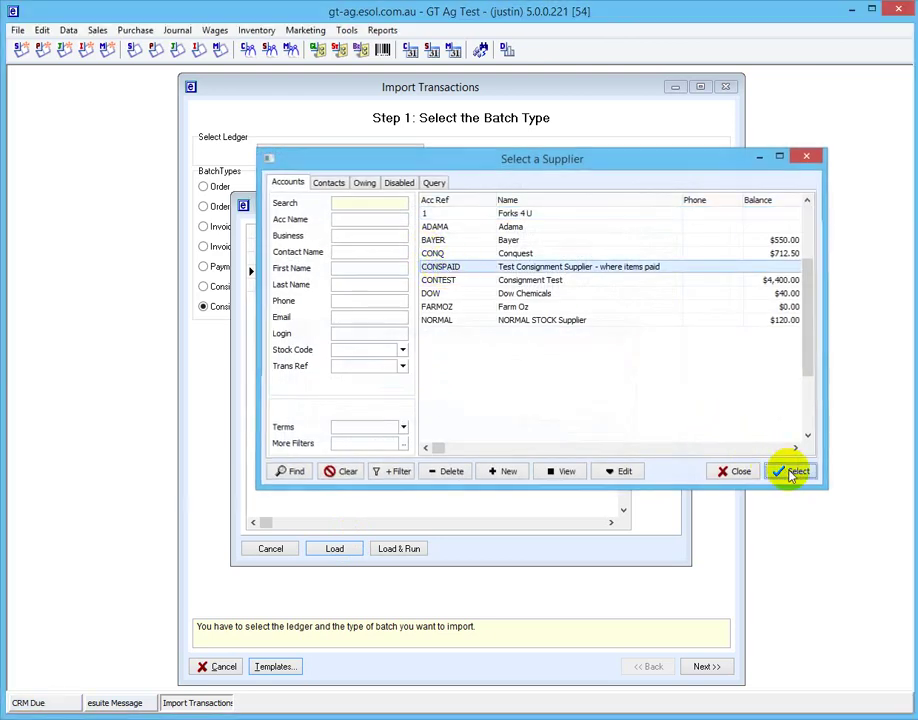
pyautogui.click(598, 362)
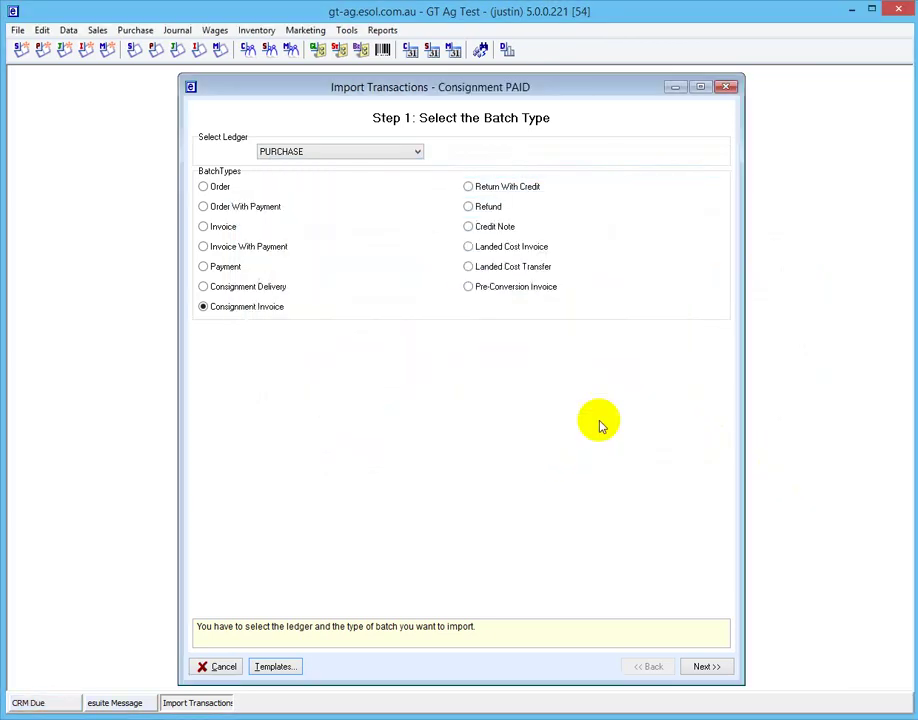
# Accept the template's source data and field matching through the import wizard and run the import
pyautogui.click(704, 667)
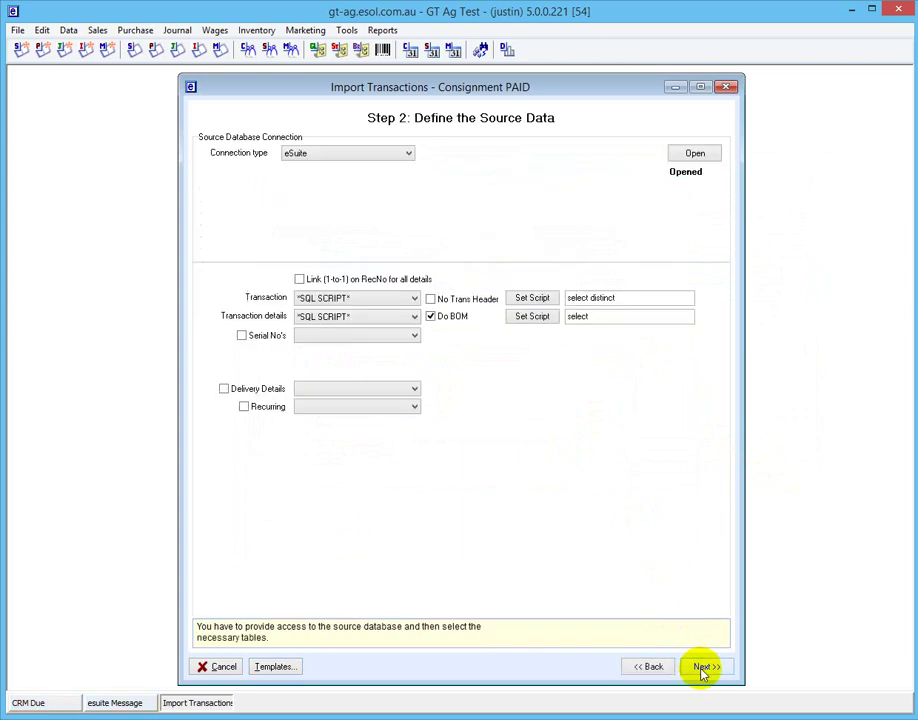
pyautogui.click(704, 667)
pyautogui.click(703, 668)
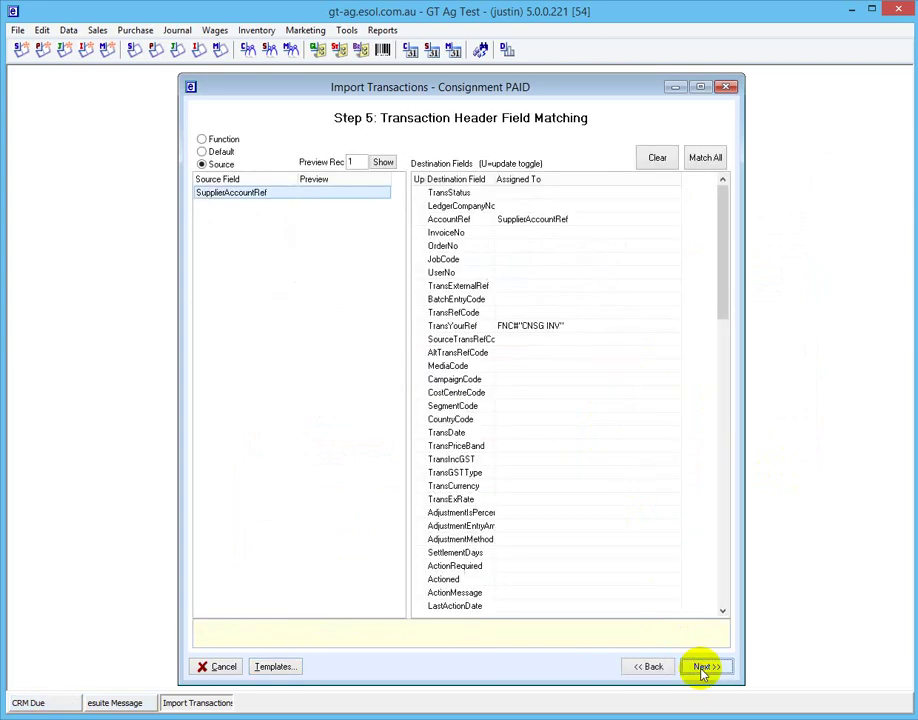
pyautogui.click(703, 668)
pyautogui.click(703, 668)
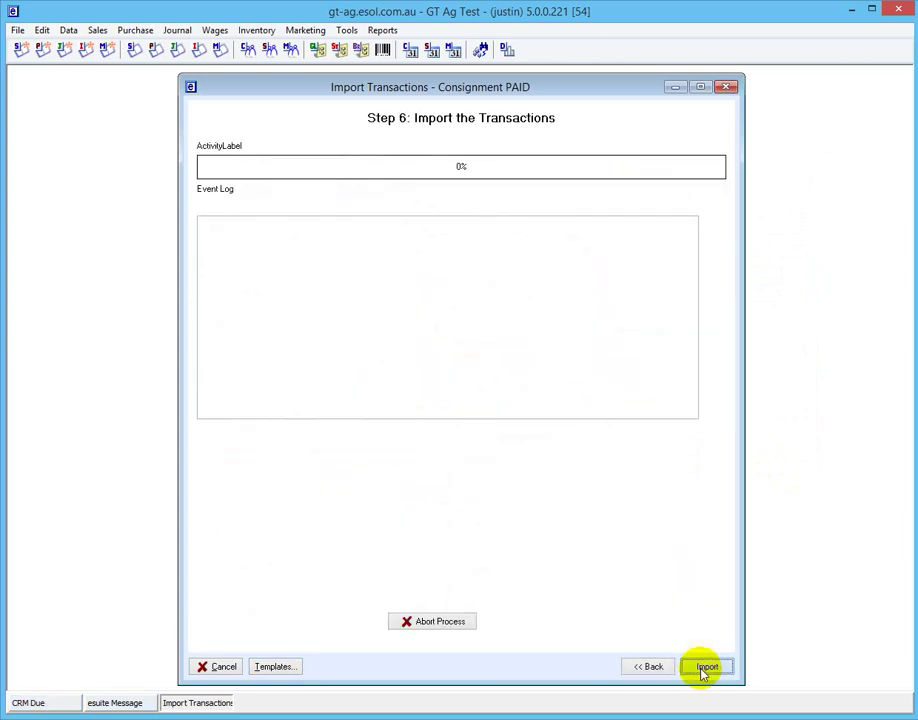
pyautogui.click(705, 667)
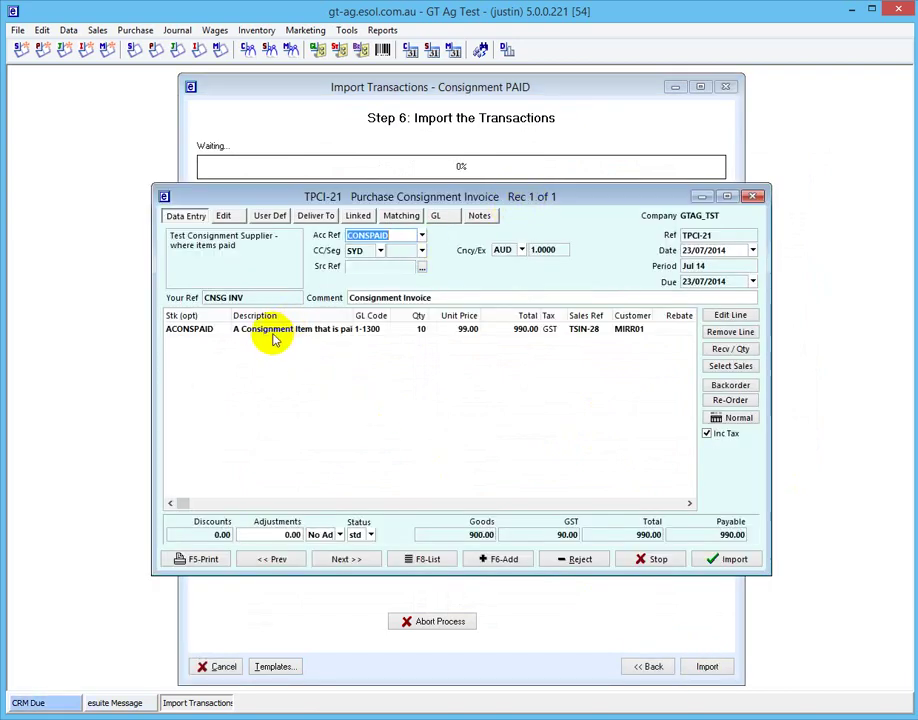
# Check the customer on the generated ACONSPAID purchase consignment invoice, import the invoice and exit the import wizard
pyautogui.click(629, 332)
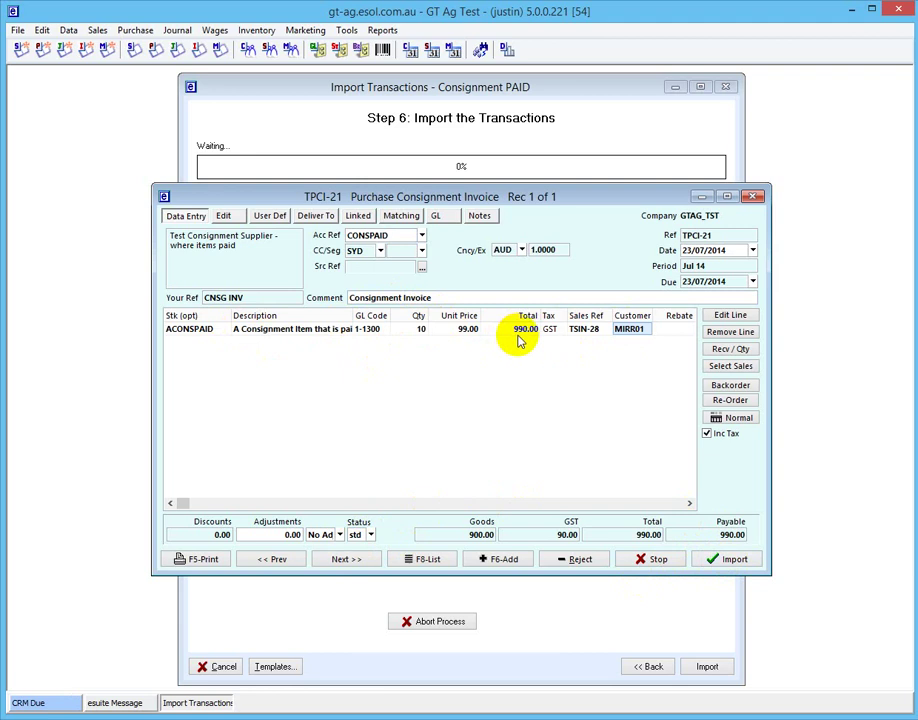
pyautogui.click(727, 560)
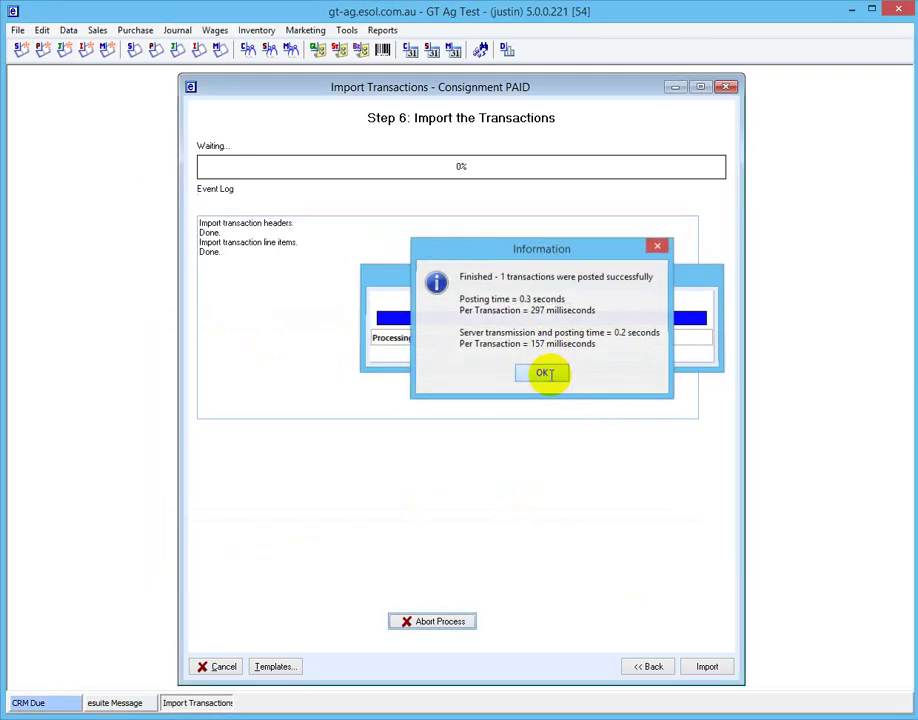
pyautogui.click(548, 376)
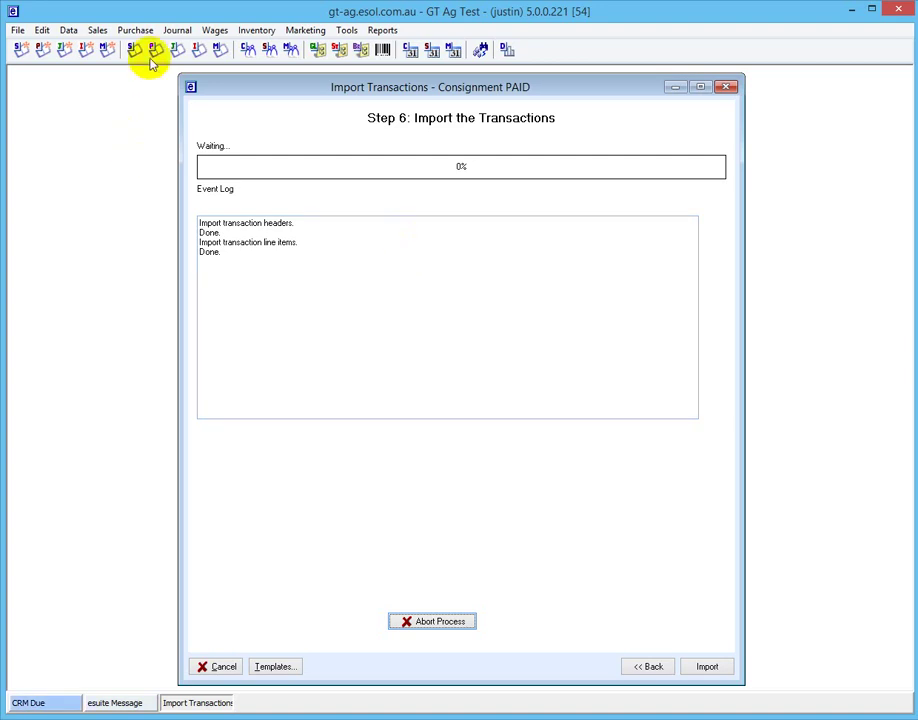
pyautogui.doubleClick(190, 90)
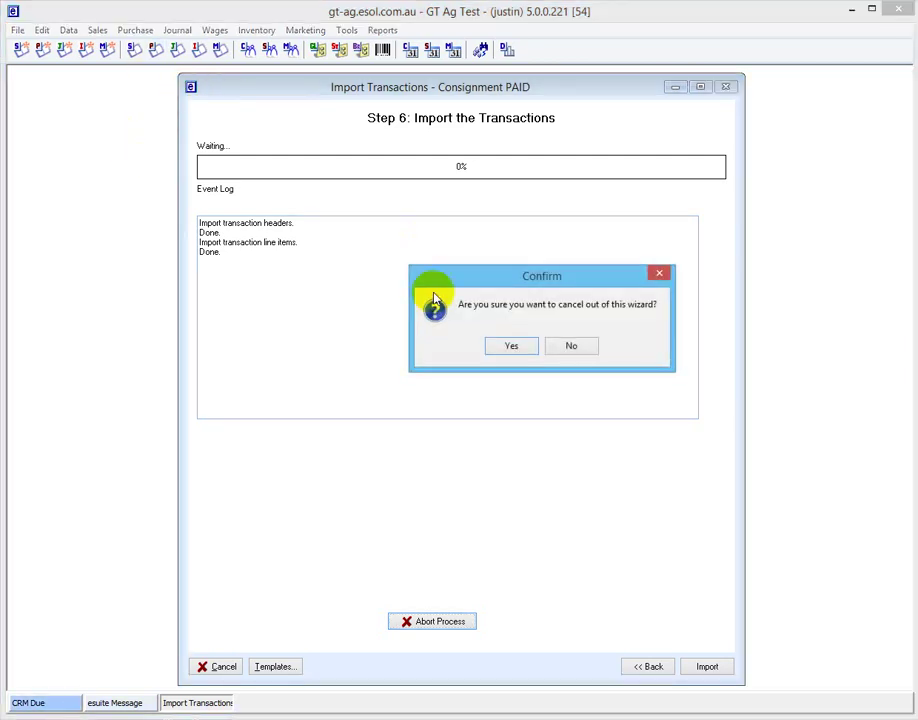
pyautogui.click(507, 344)
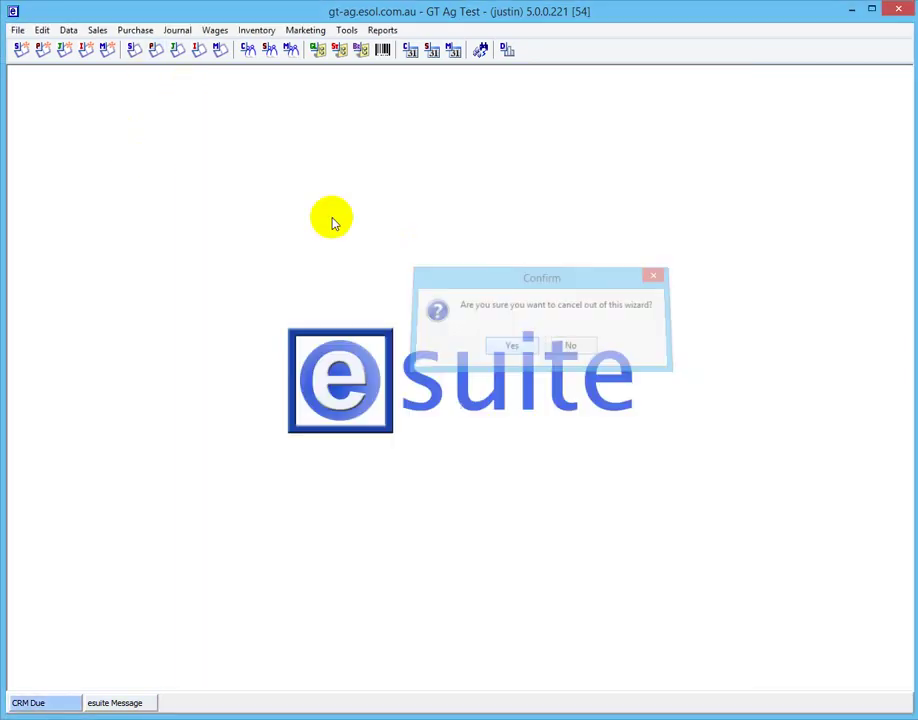
# Open the Stock Tree and start a new stock item with the code ACONSREBATE
pyautogui.click(22, 51)
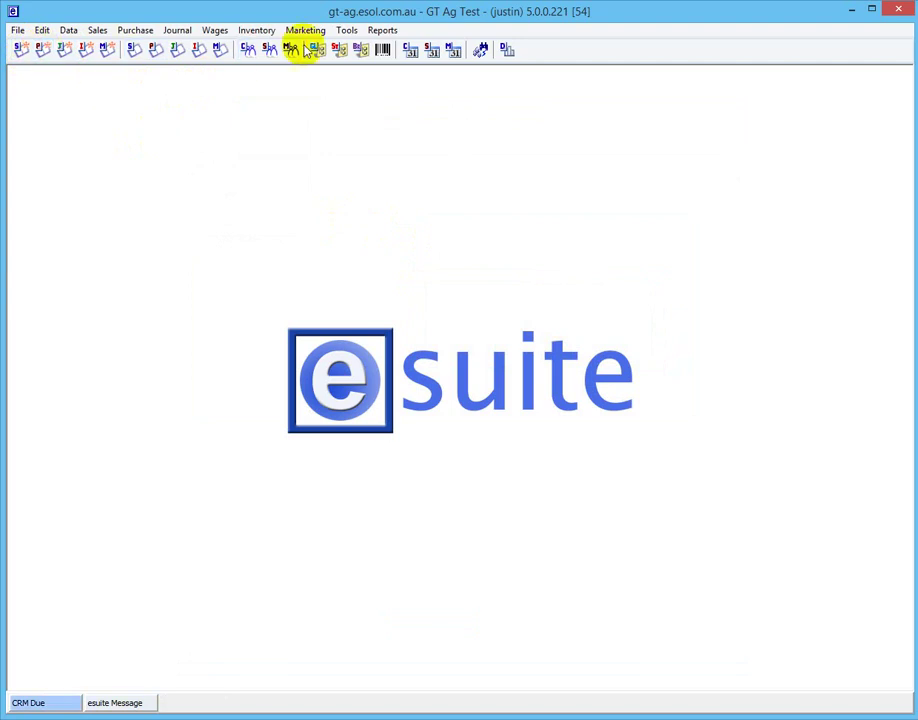
pyautogui.click(341, 52)
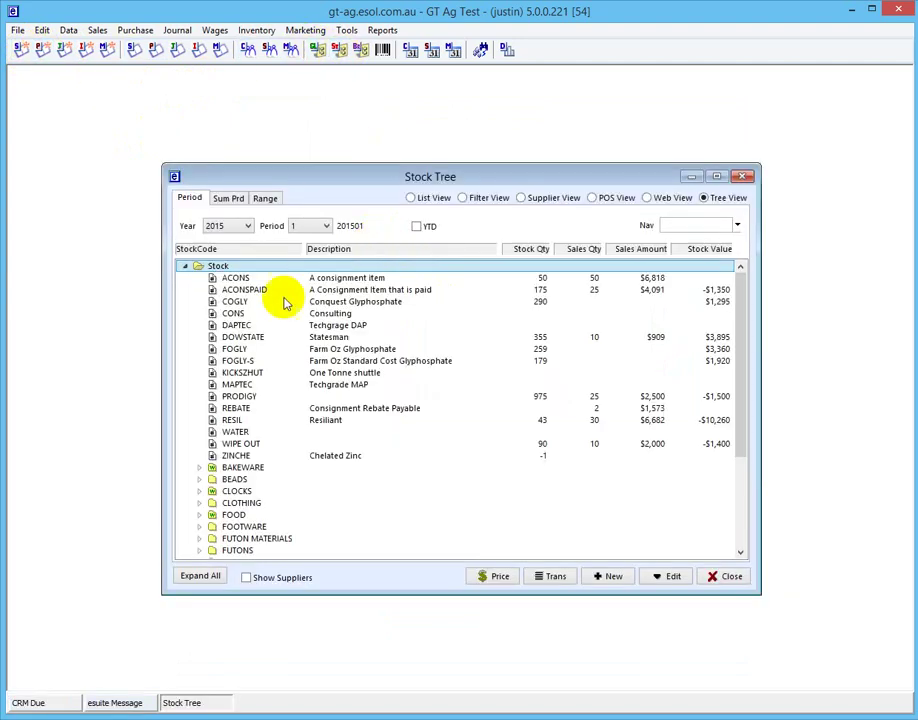
pyautogui.click(272, 301)
pyautogui.click(612, 576)
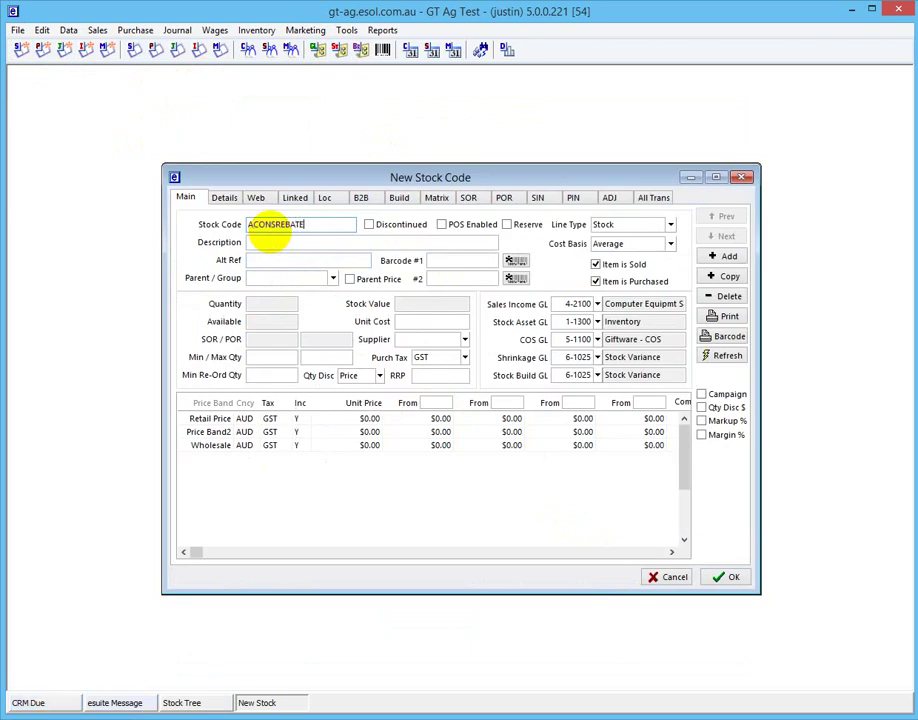
# Set the new item's cost basis to Consignment and its description to "A Rebate Consignment Item"
pyautogui.click(671, 246)
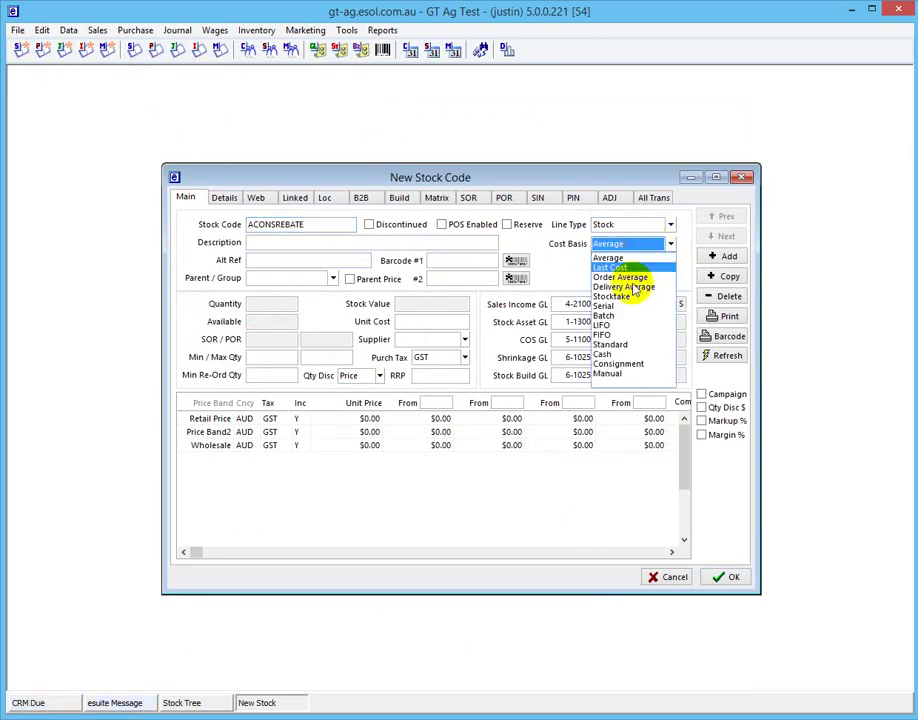
pyautogui.click(608, 364)
pyautogui.click(266, 242)
pyautogui.write('A Rebate Consignment Item')
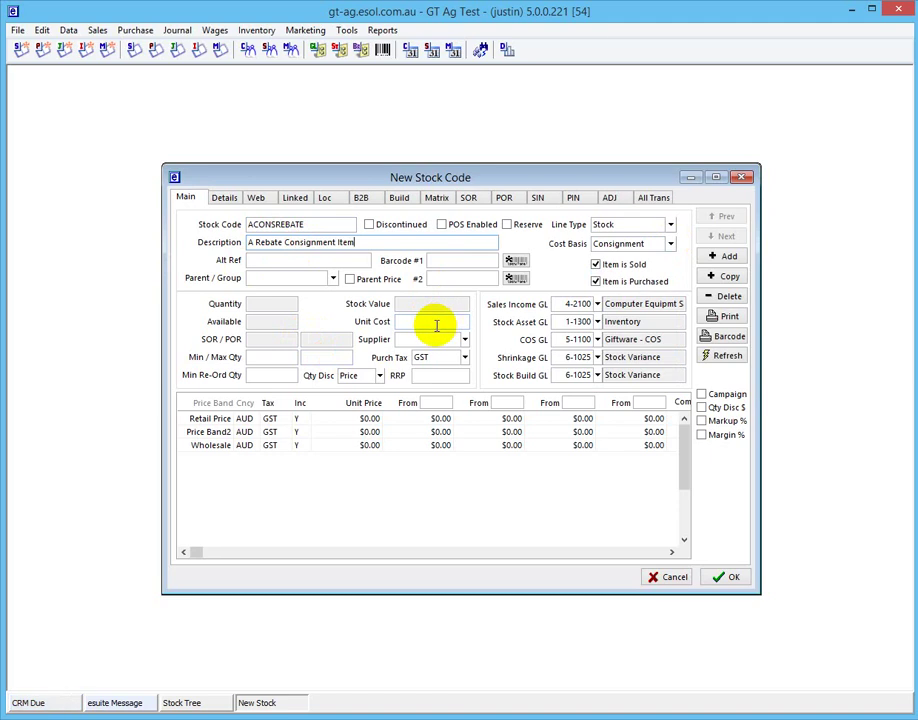
# Set ACONSREBATE's unit cost to $120.00 and its Retail Price unit price to $200.00
pyautogui.click(436, 325)
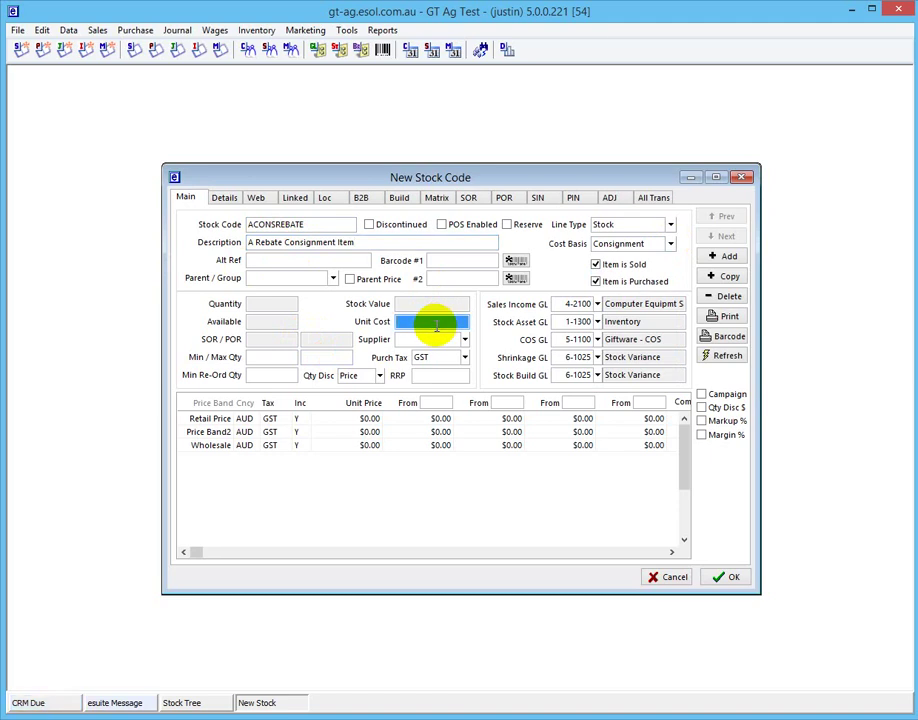
pyautogui.write('12')
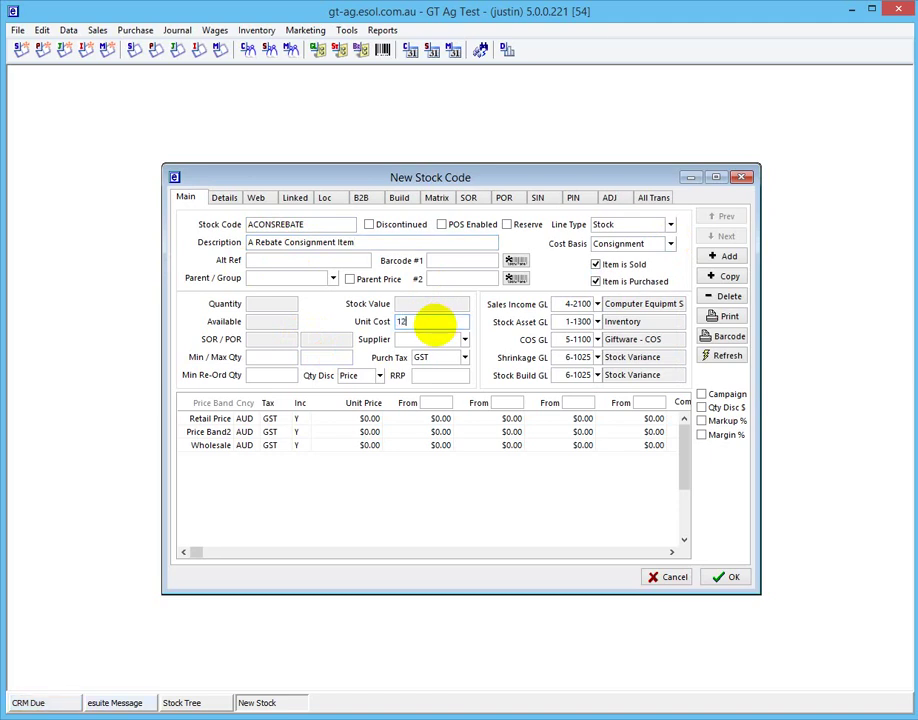
pyautogui.write('0')
pyautogui.click(365, 418)
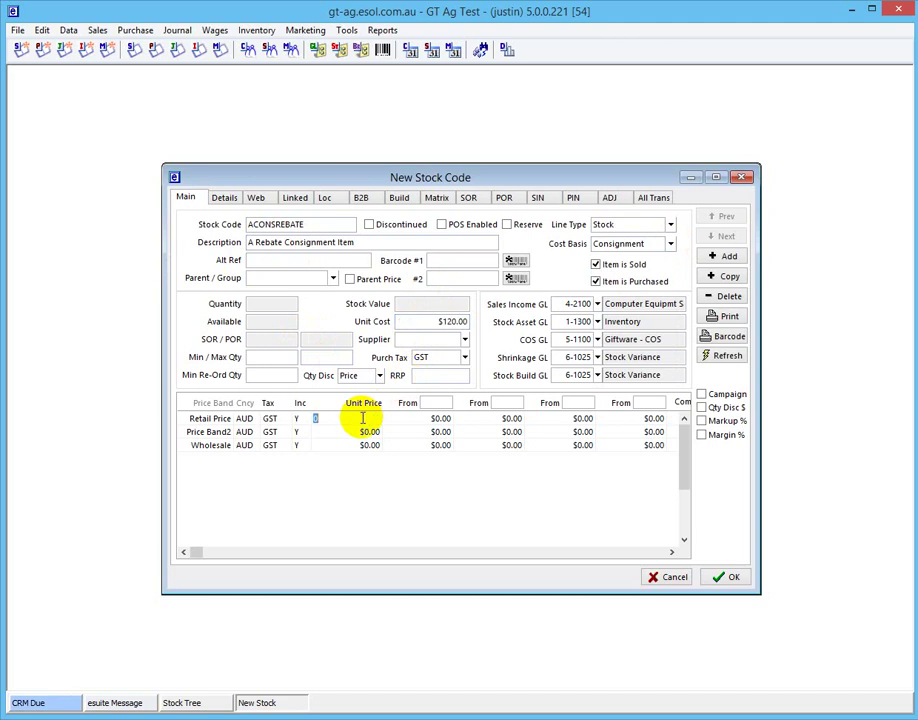
pyautogui.click(443, 419)
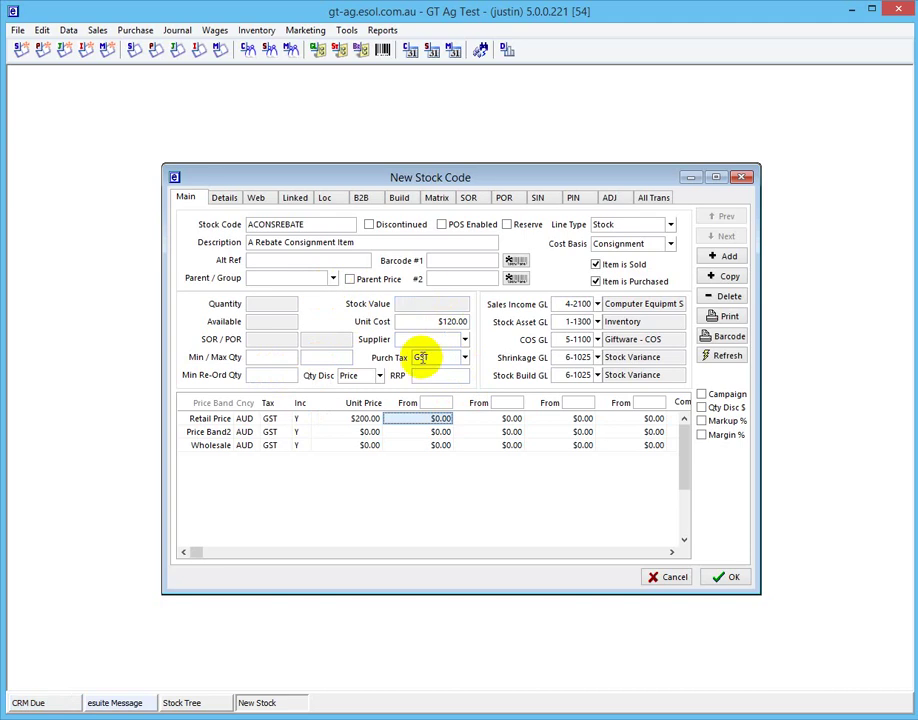
pyautogui.click(360, 420)
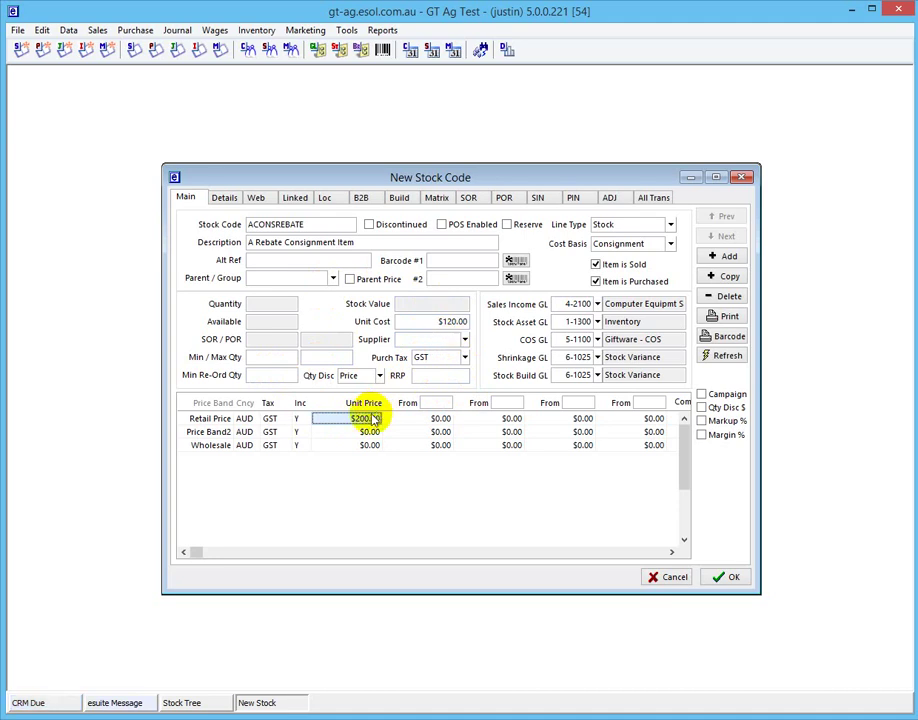
# Set ACONSREBATE's Is Consignment detail to Rebate Csgn and return to the item's main details
pyautogui.click(226, 199)
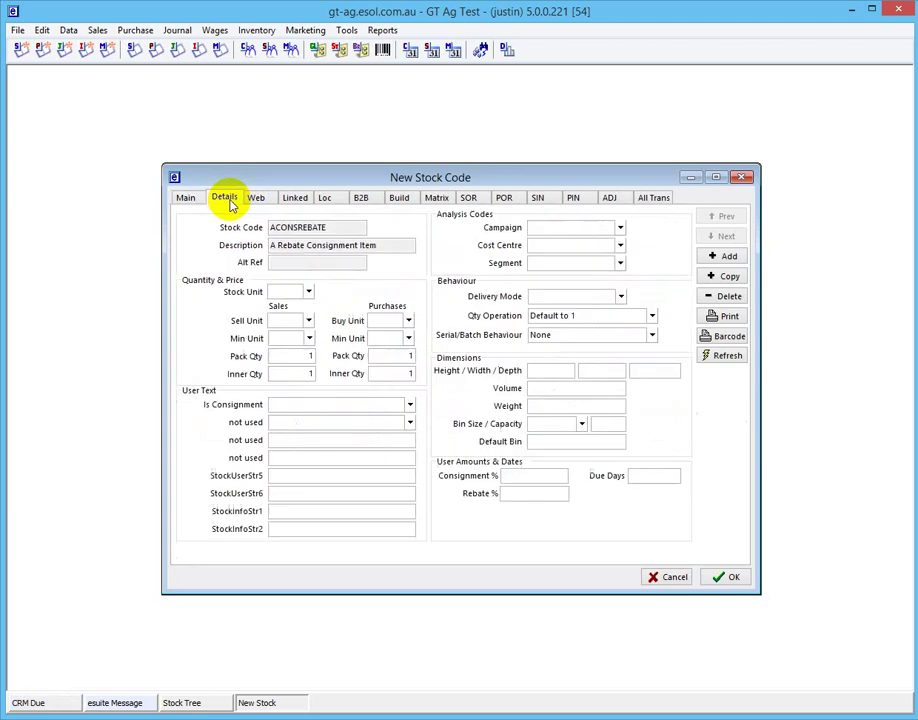
pyautogui.click(410, 405)
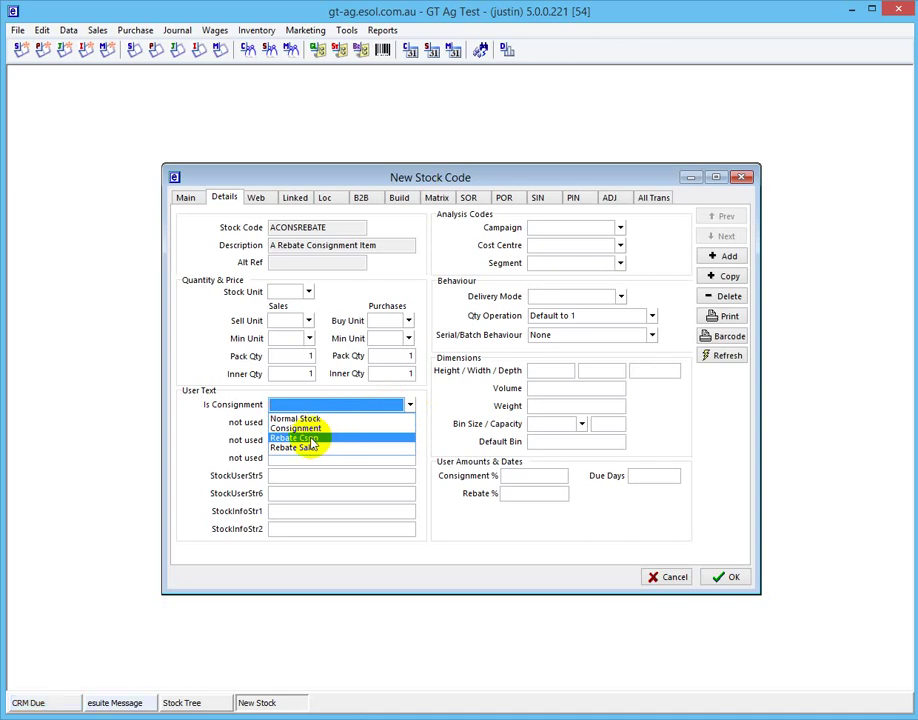
pyautogui.click(311, 440)
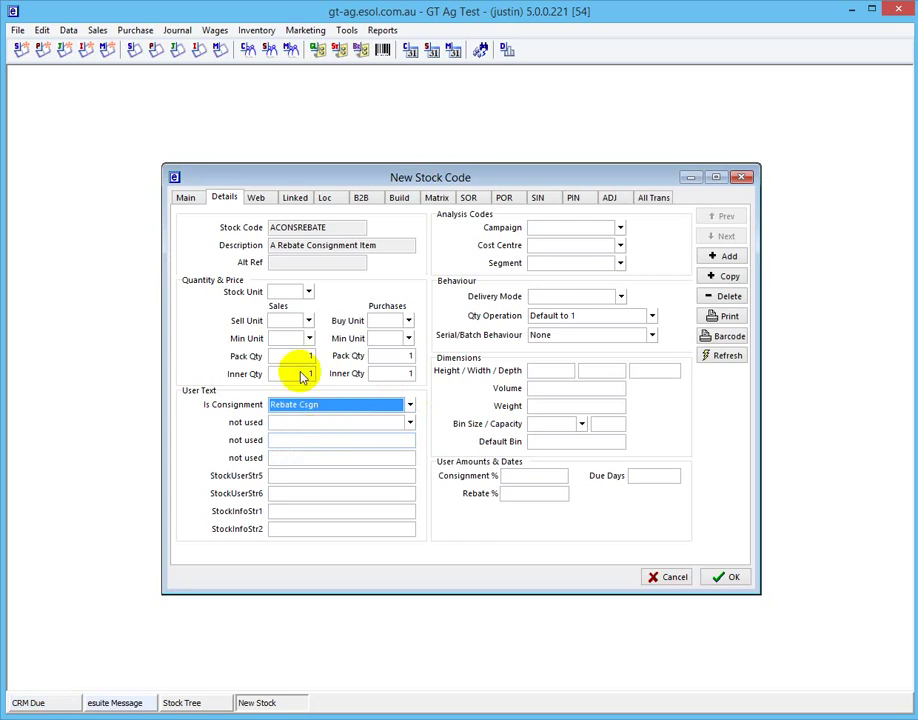
pyautogui.click(187, 199)
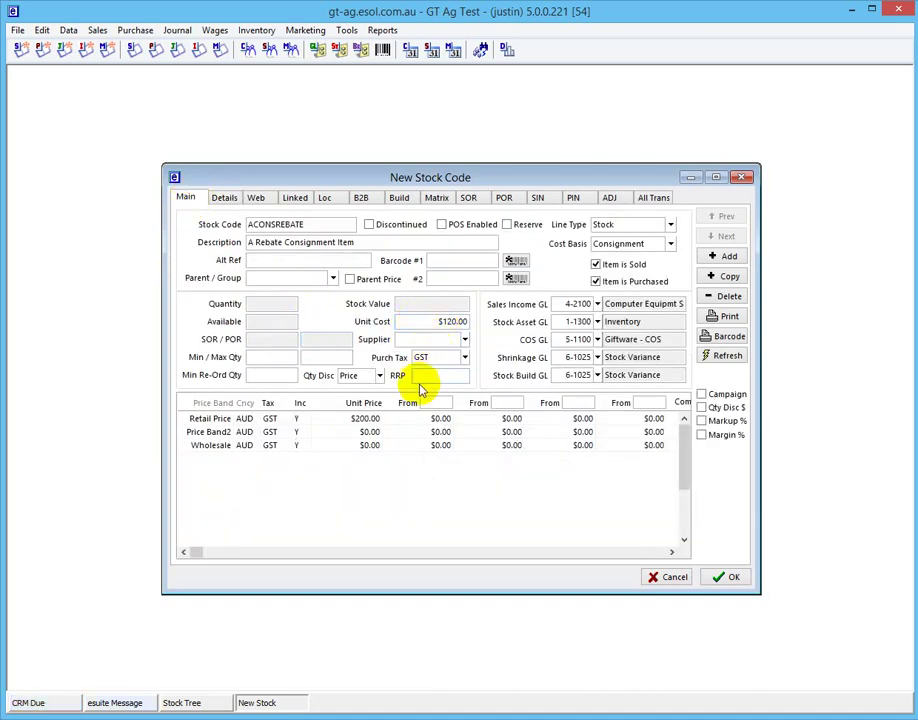
# Create a new supplier with the reference CONSREB and the business name "a Rebate Consignment Supplier"
pyautogui.click(465, 343)
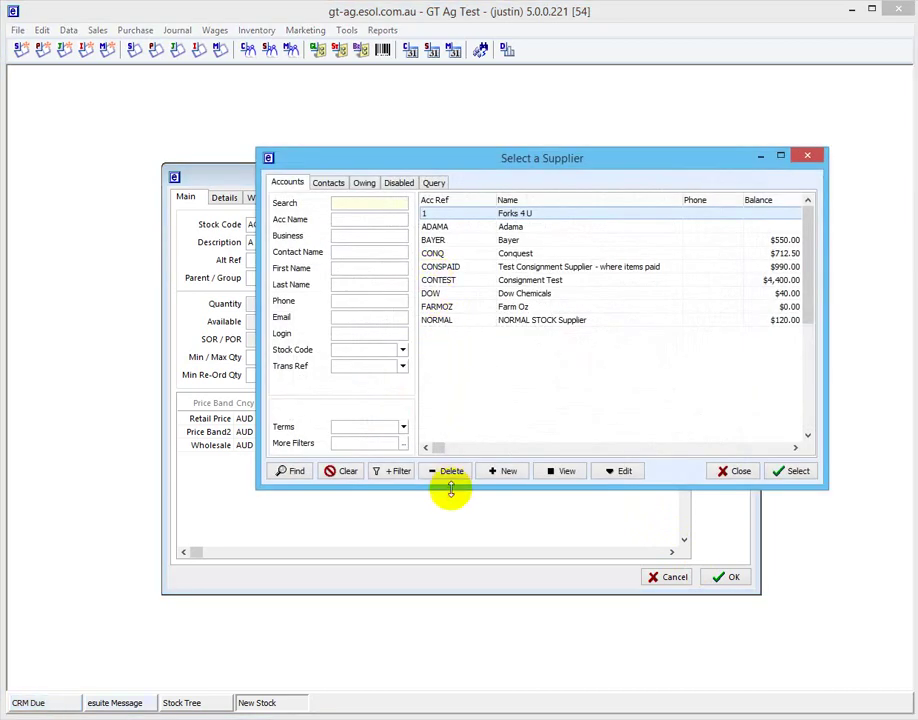
pyautogui.click(495, 471)
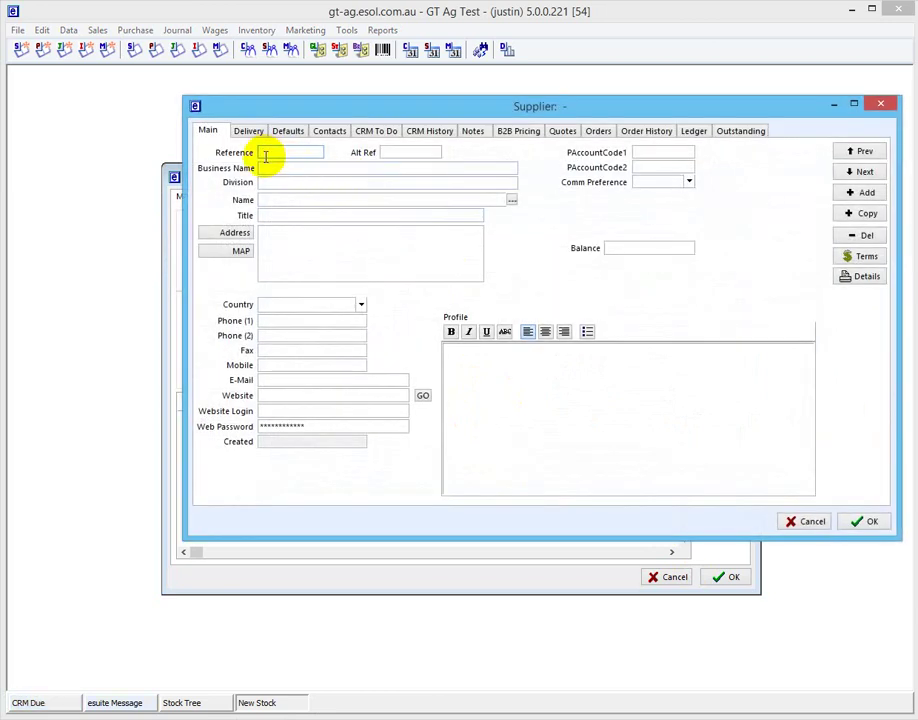
pyautogui.write('CON')
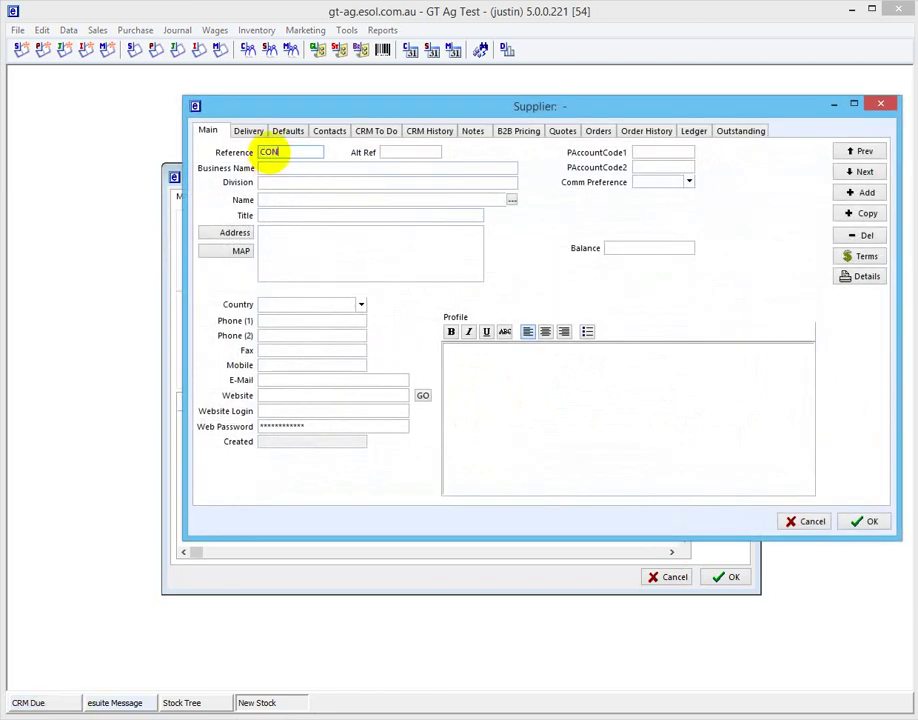
pyautogui.write('SREB')
pyautogui.click(283, 171)
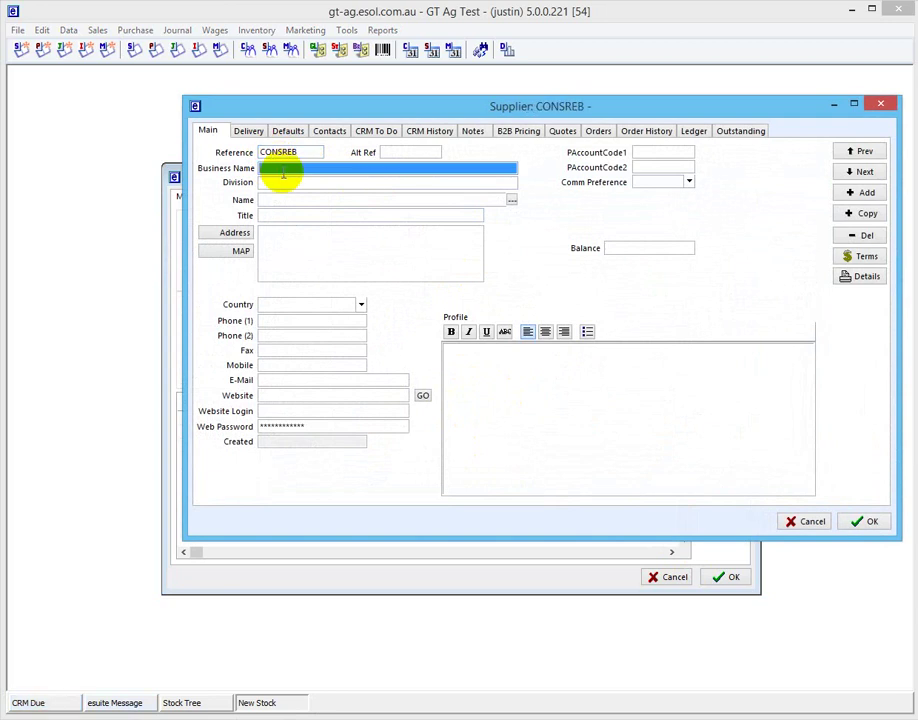
pyautogui.write('a Reba')
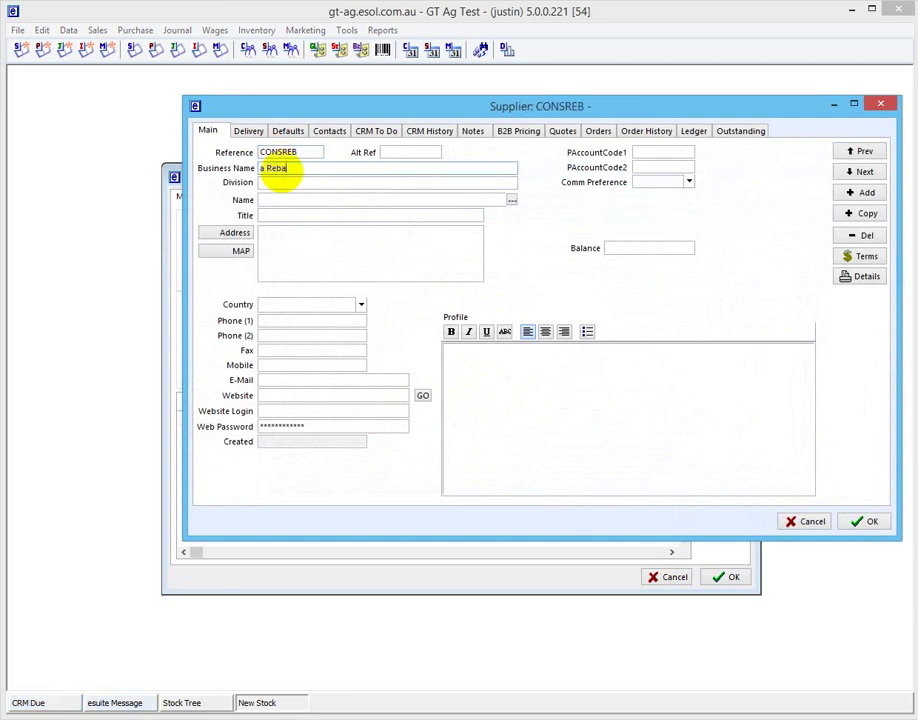
pyautogui.write('te Co')
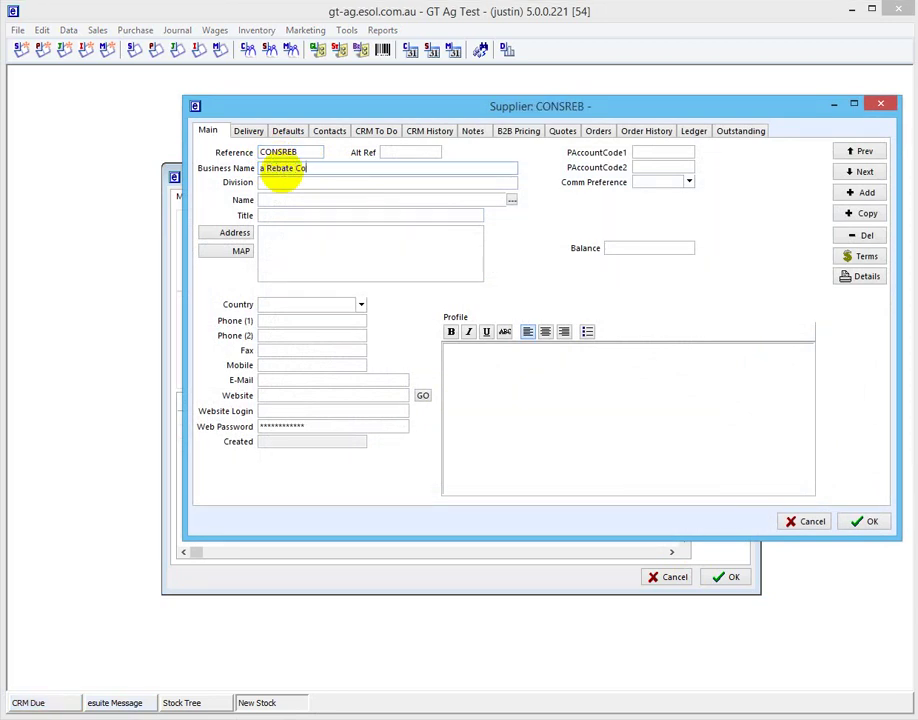
pyautogui.write('nsignment Supplier')
pyautogui.click(870, 521)
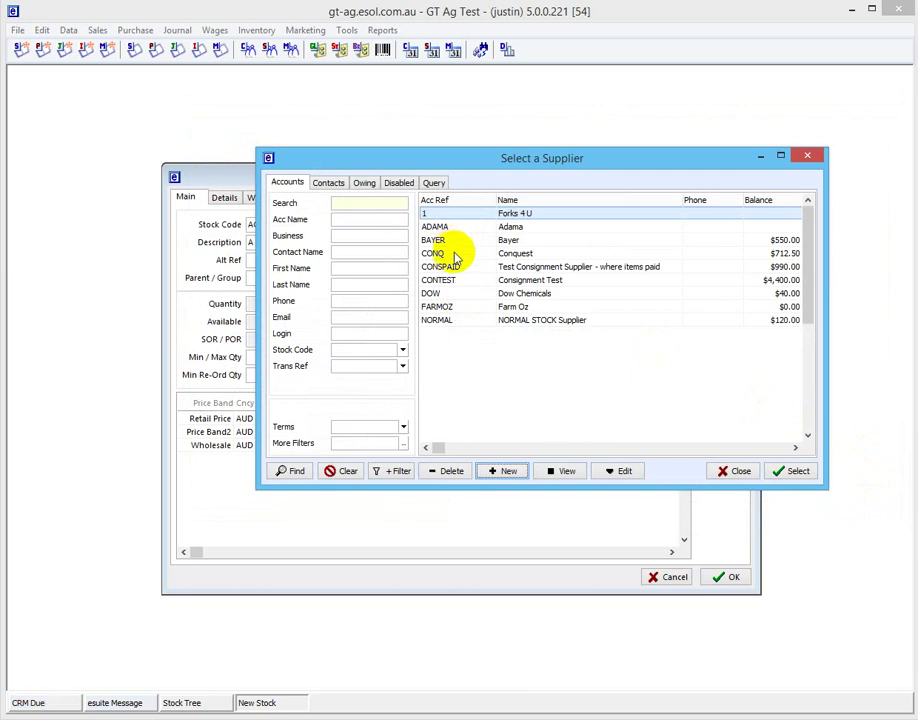
# Assign CONSREB as the supplier of ACONSREBATE, save the new stock item and close the Stock Tree
pyautogui.click(330, 182)
pyautogui.click(297, 182)
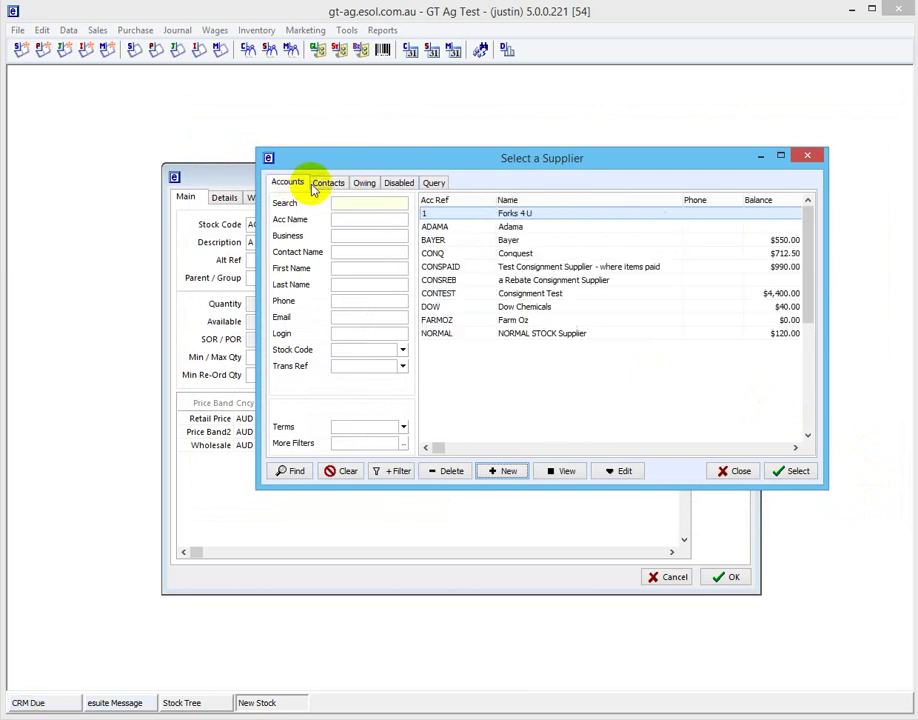
pyautogui.click(447, 281)
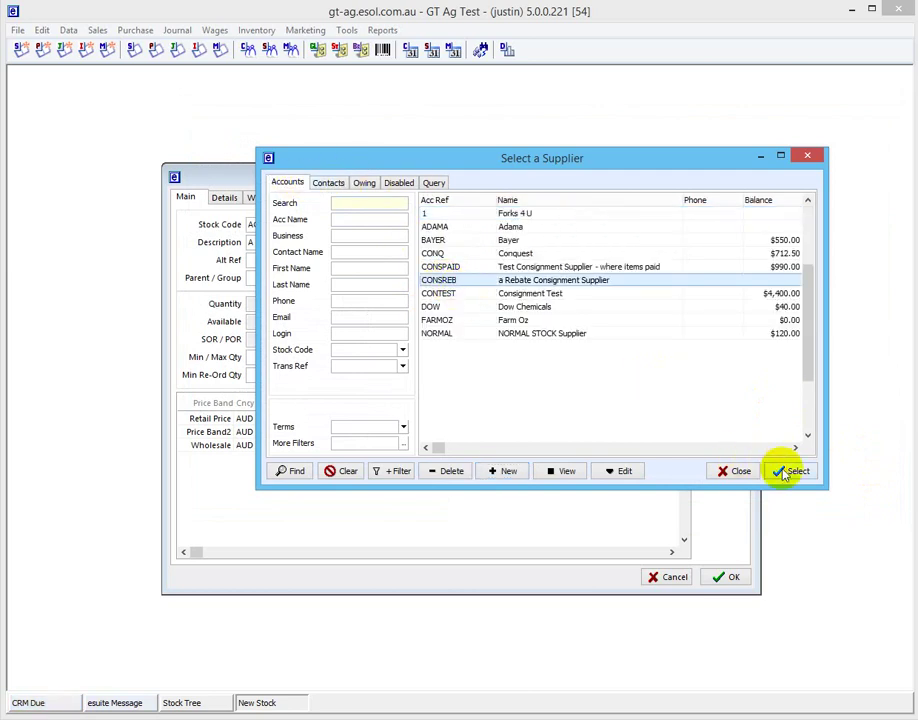
pyautogui.click(787, 472)
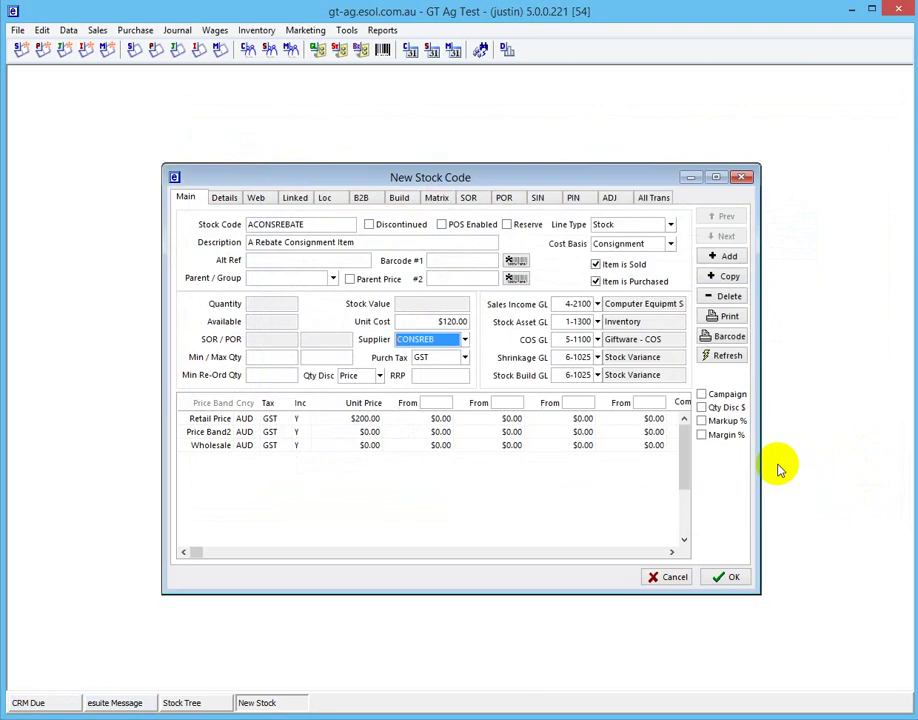
pyautogui.click(727, 580)
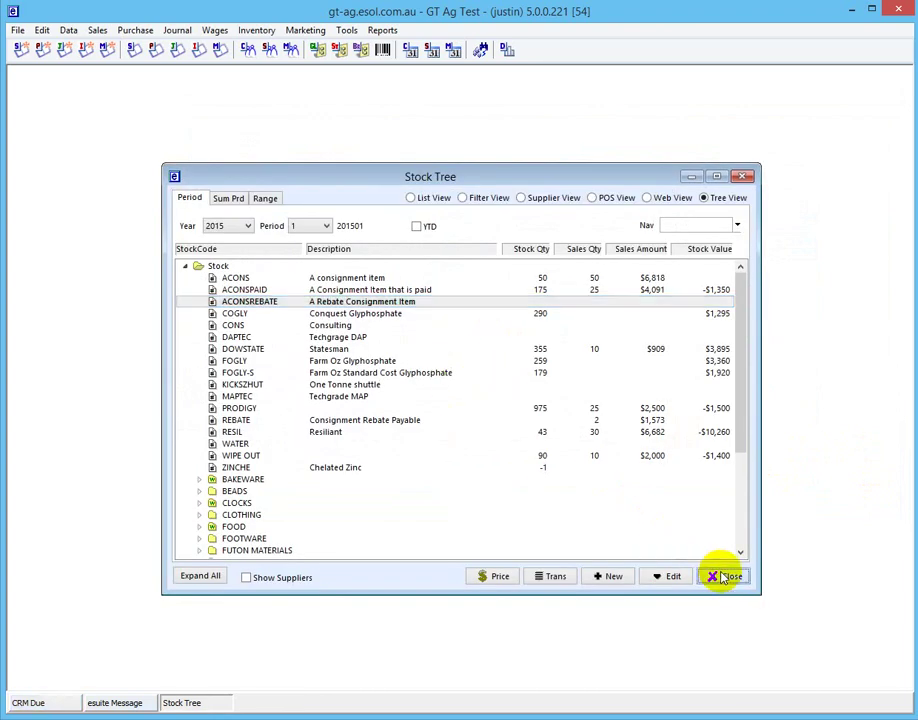
pyautogui.click(715, 576)
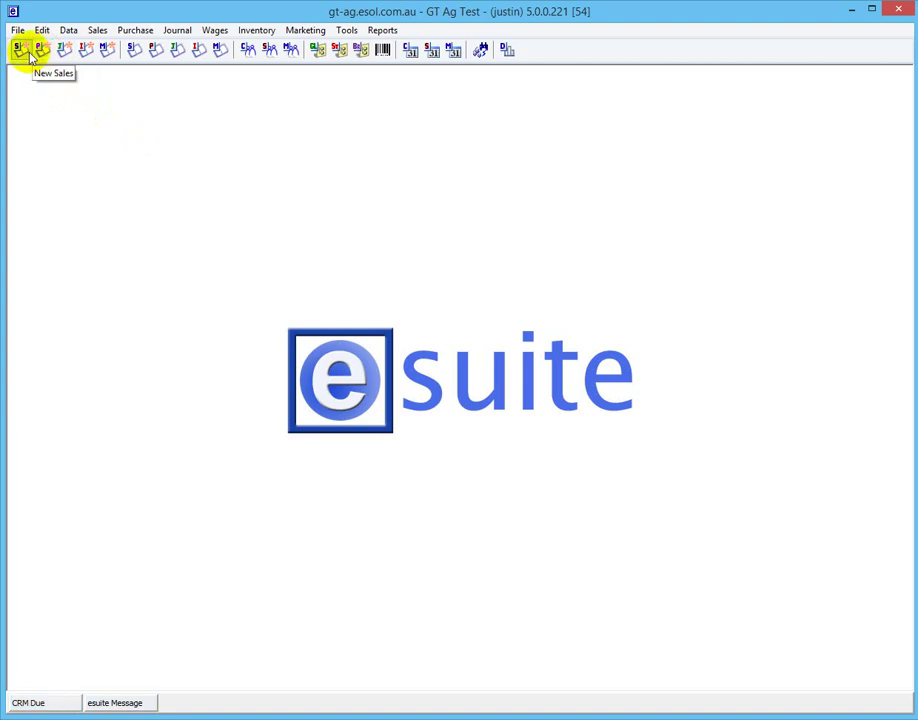
# Start a new purchase Consignment Delivery for the supplier CONSREB
pyautogui.click(40, 52)
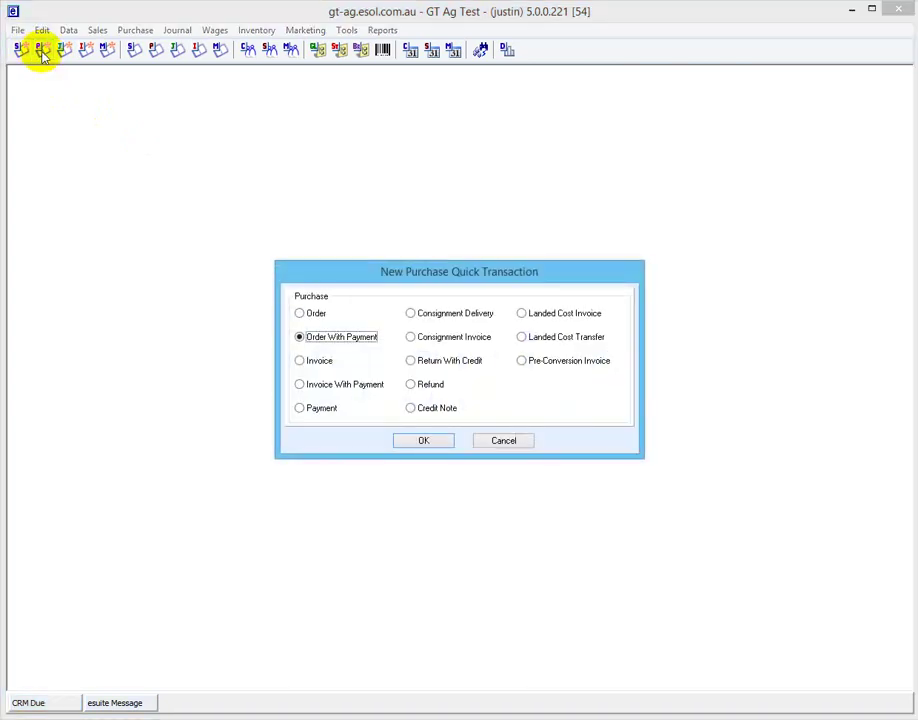
pyautogui.press('Down')
pyautogui.press('Down')
pyautogui.press('Down')
pyautogui.press('Down')
pyautogui.press('Return')
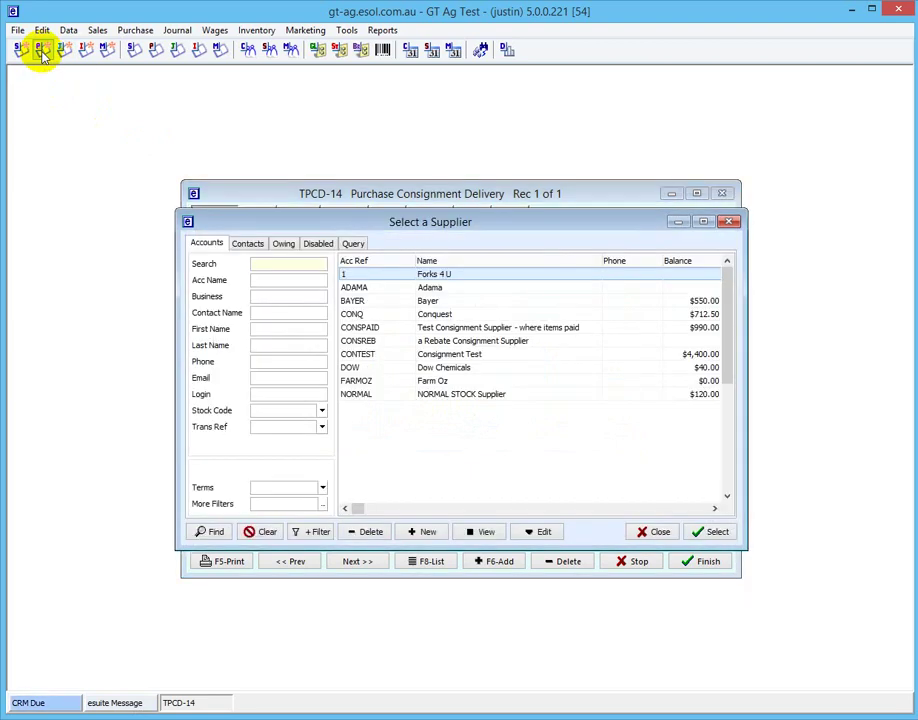
pyautogui.click(415, 344)
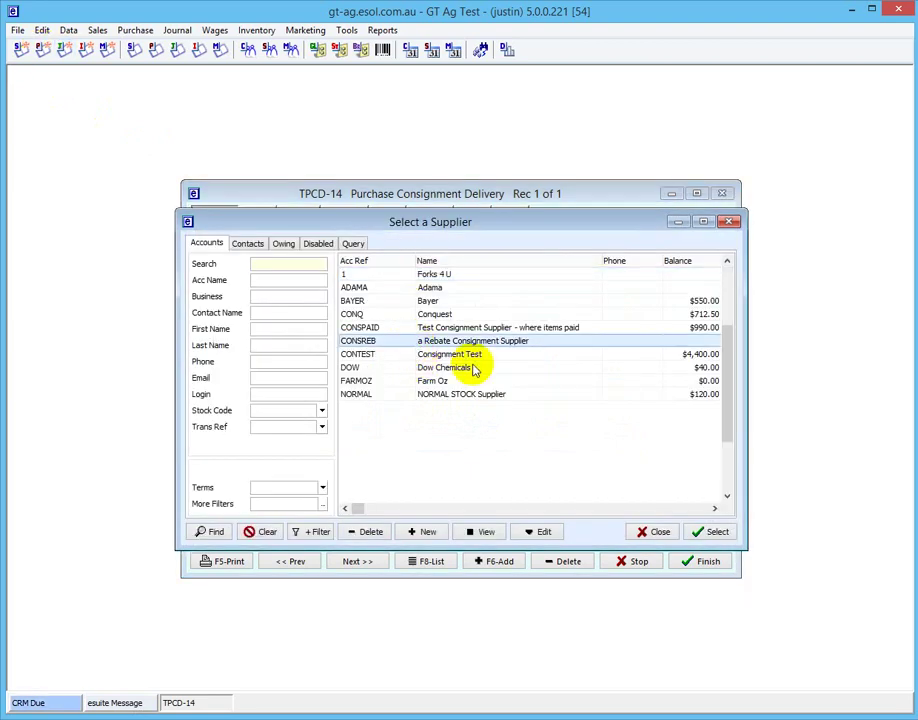
pyautogui.press('Return')
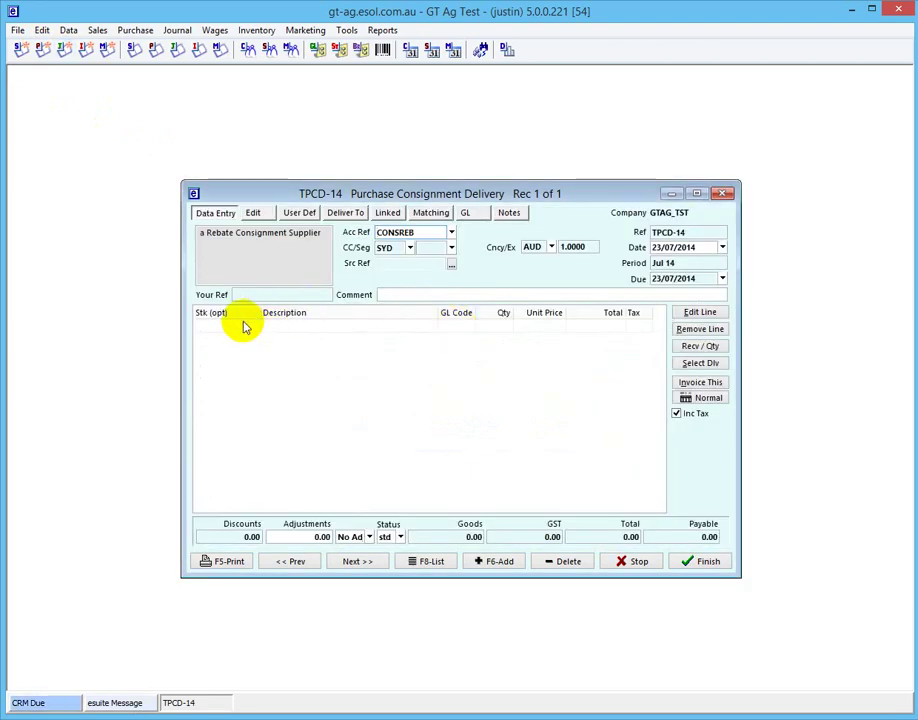
# Add ACONSREBATE to the consignment delivery with a quantity of 300 and finish the transaction
pyautogui.click(236, 326)
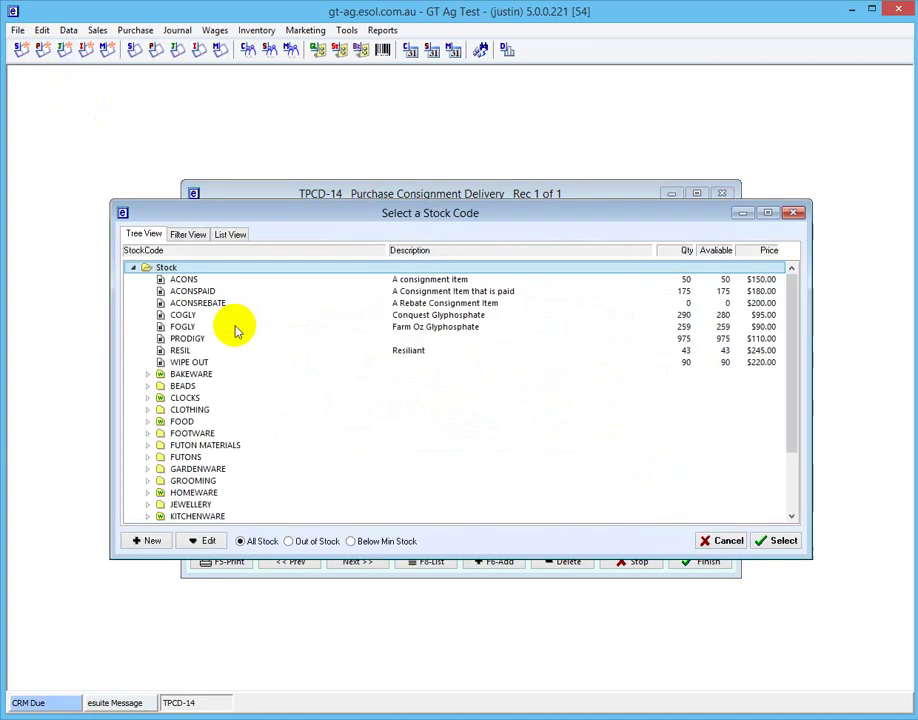
pyautogui.press('Down')
pyautogui.press('Down')
pyautogui.press('Down')
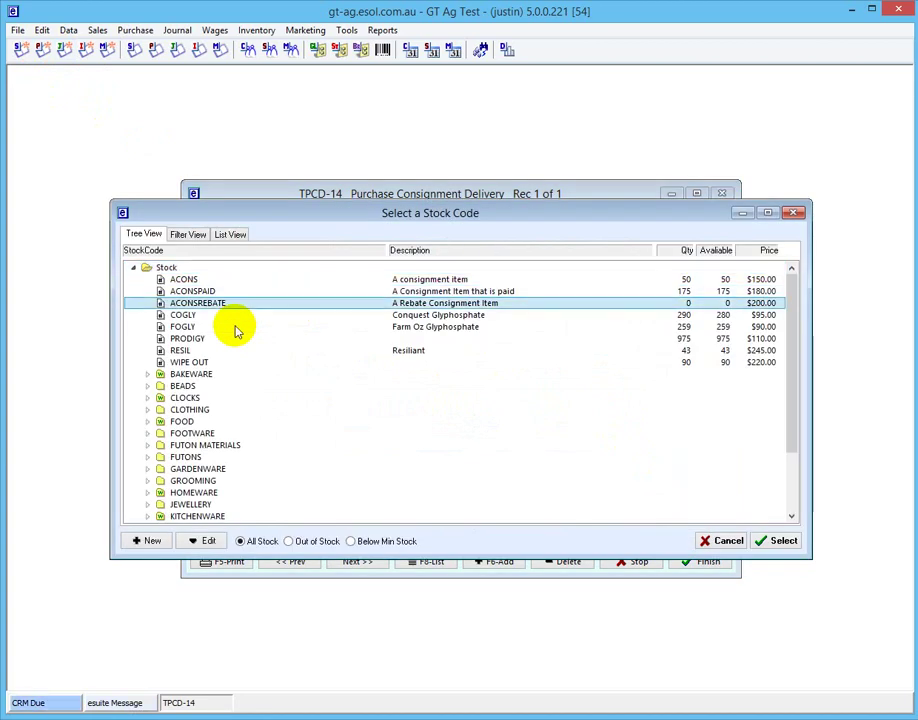
pyautogui.press('Return')
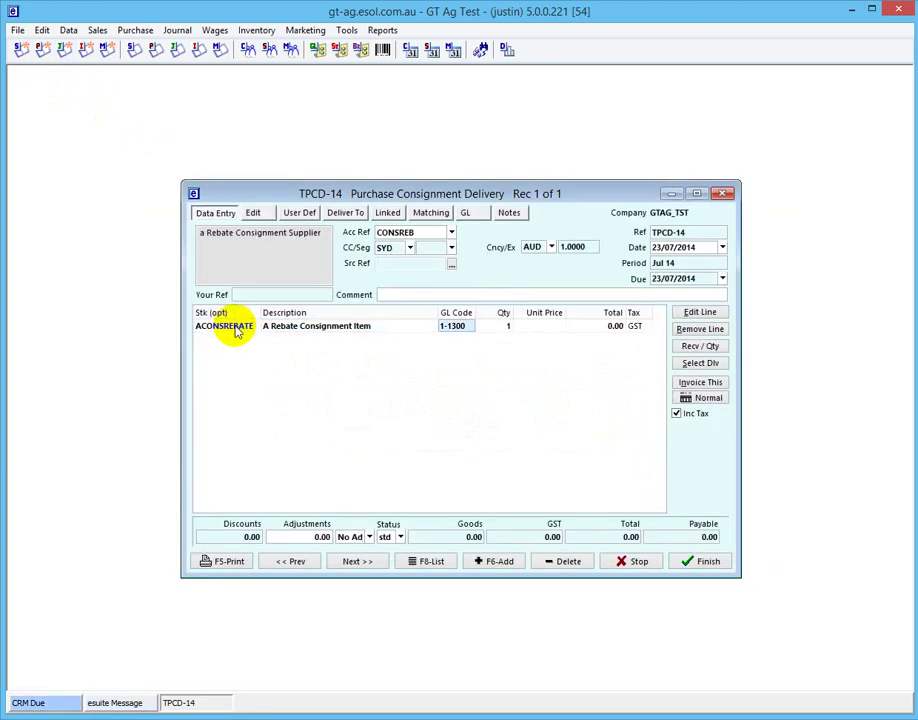
pyautogui.press('Return')
pyautogui.write('300')
pyautogui.press('Return')
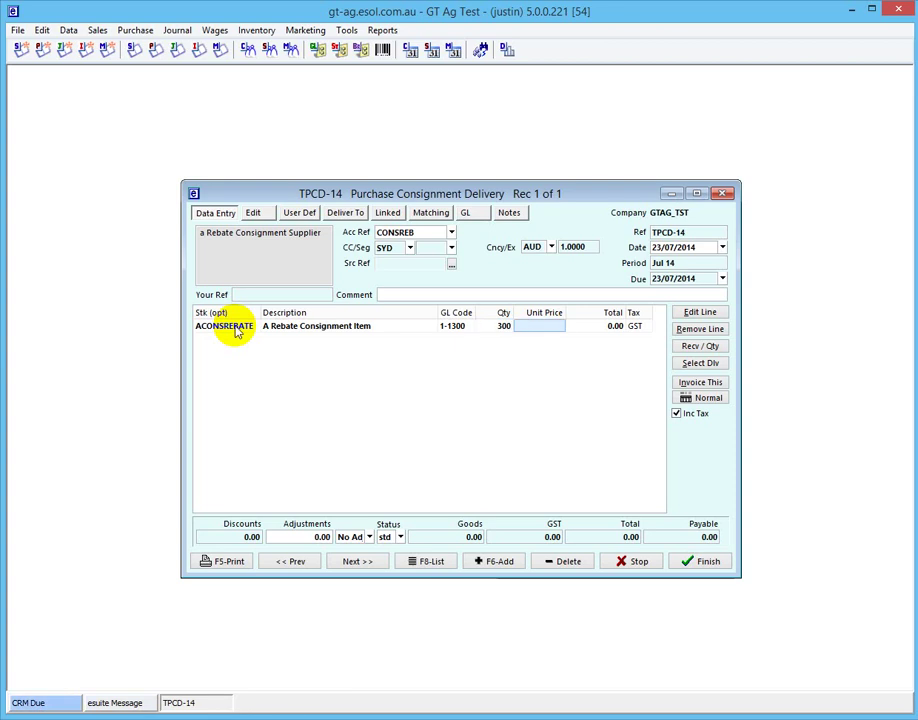
pyautogui.click(706, 563)
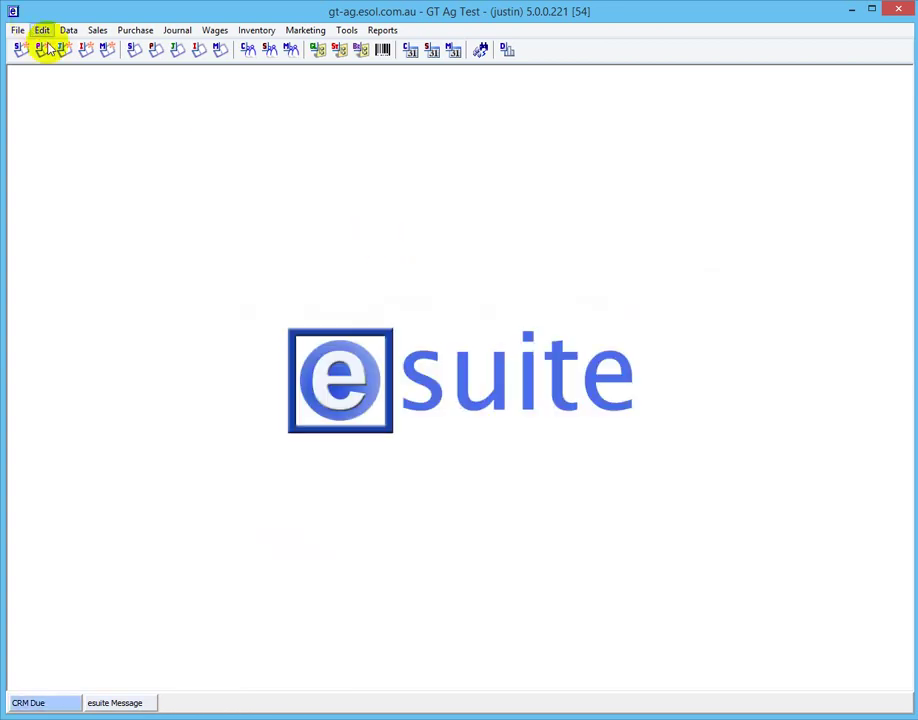
# Start a new sales Invoice for the customer Mirrabooka, accepting the credit warning
pyautogui.click(21, 50)
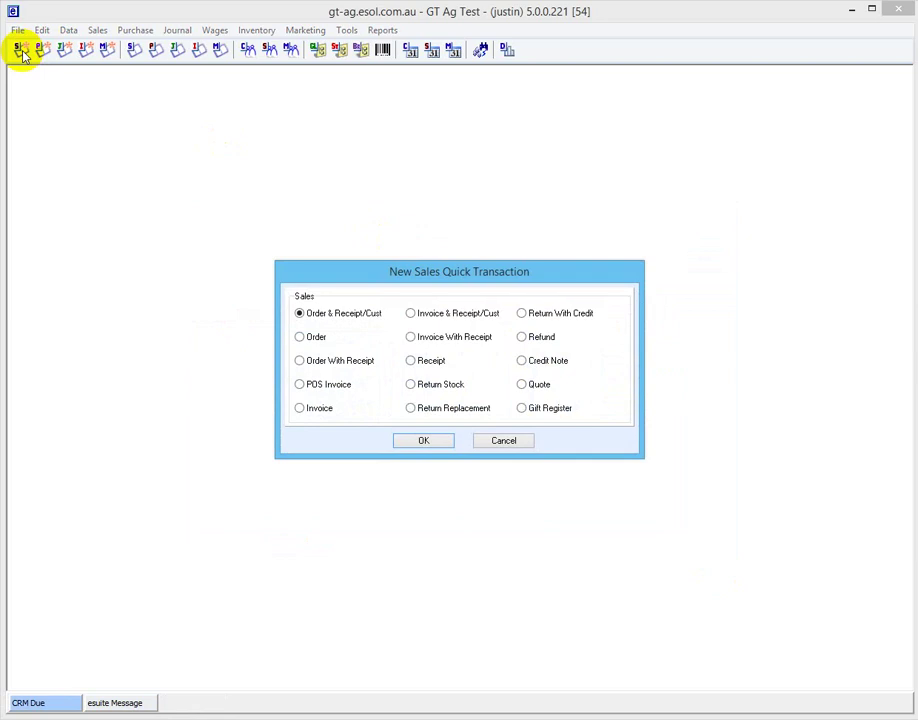
pyautogui.press('Down')
pyautogui.press('Down')
pyautogui.press('Return')
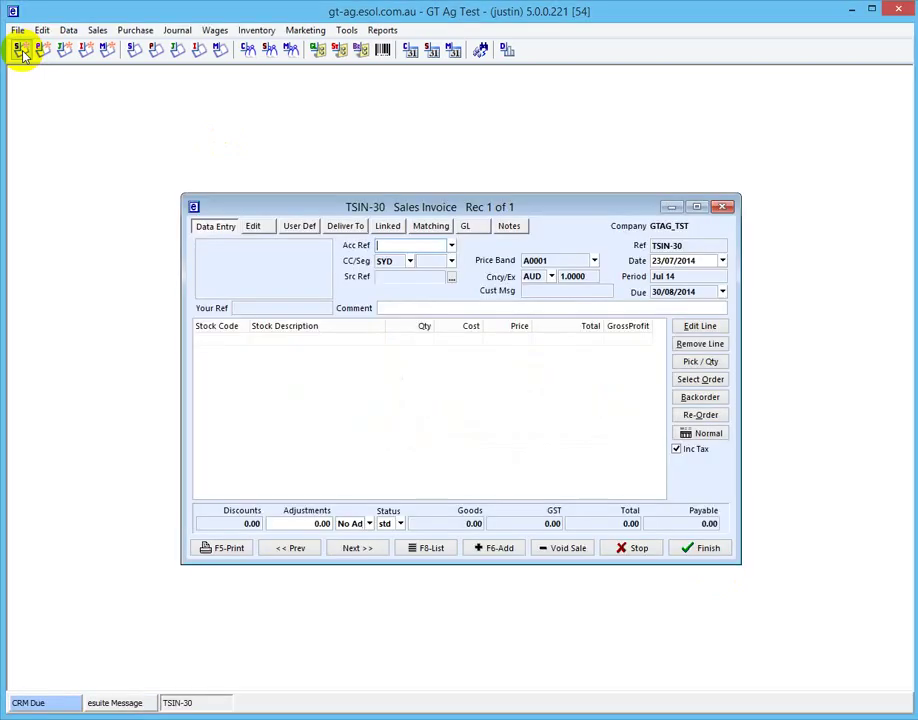
pyautogui.press('Down')
pyautogui.press('Down')
pyautogui.press('Down')
pyautogui.press('Down')
pyautogui.press('Down')
pyautogui.press('Down')
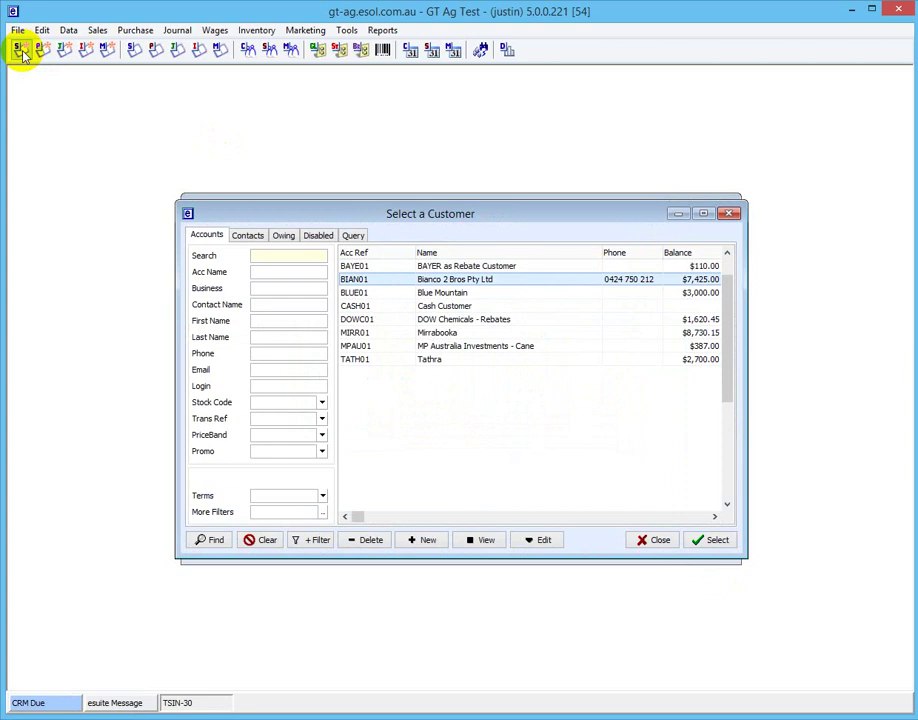
pyautogui.press('Return')
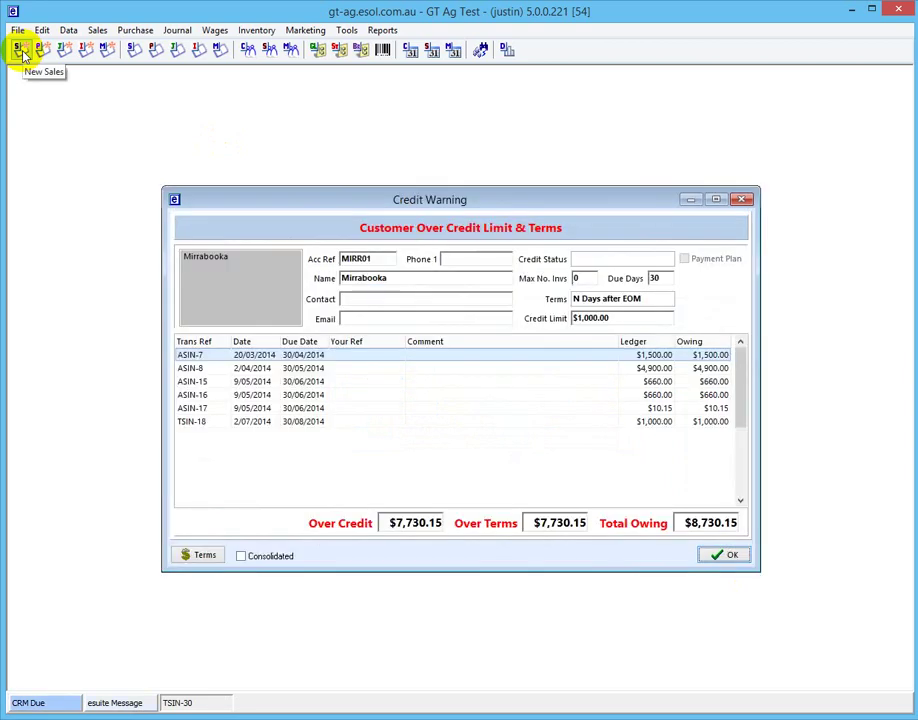
pyautogui.press('Return')
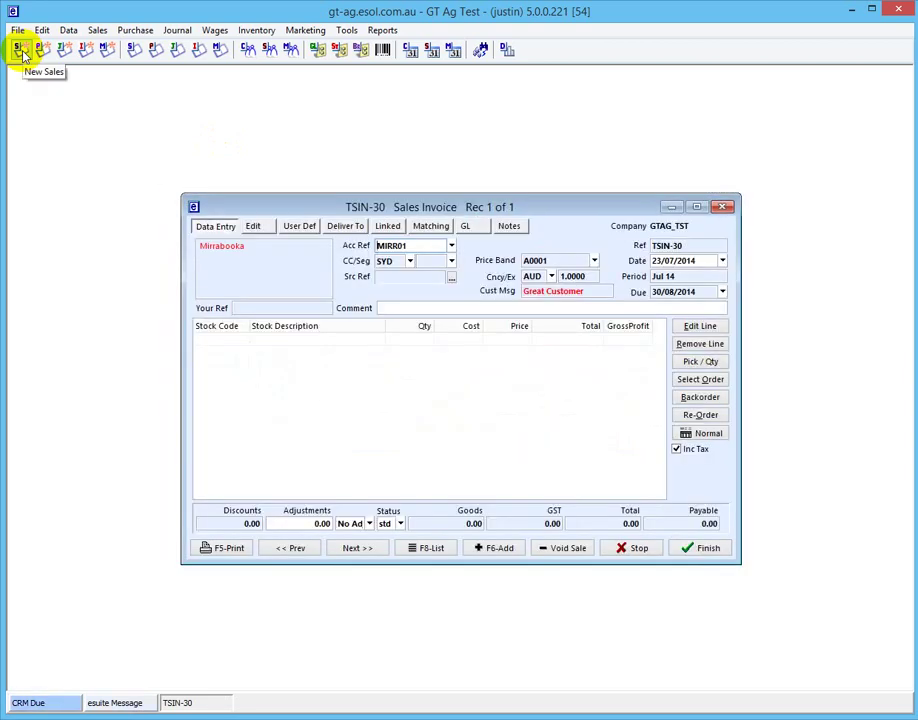
# Add 40 of ACONSREBATE to Mirrabooka's invoice and finish it, accepting the over-terms credit warning
pyautogui.click(222, 342)
pyautogui.press('Down')
pyautogui.press('Down')
pyautogui.press('Down')
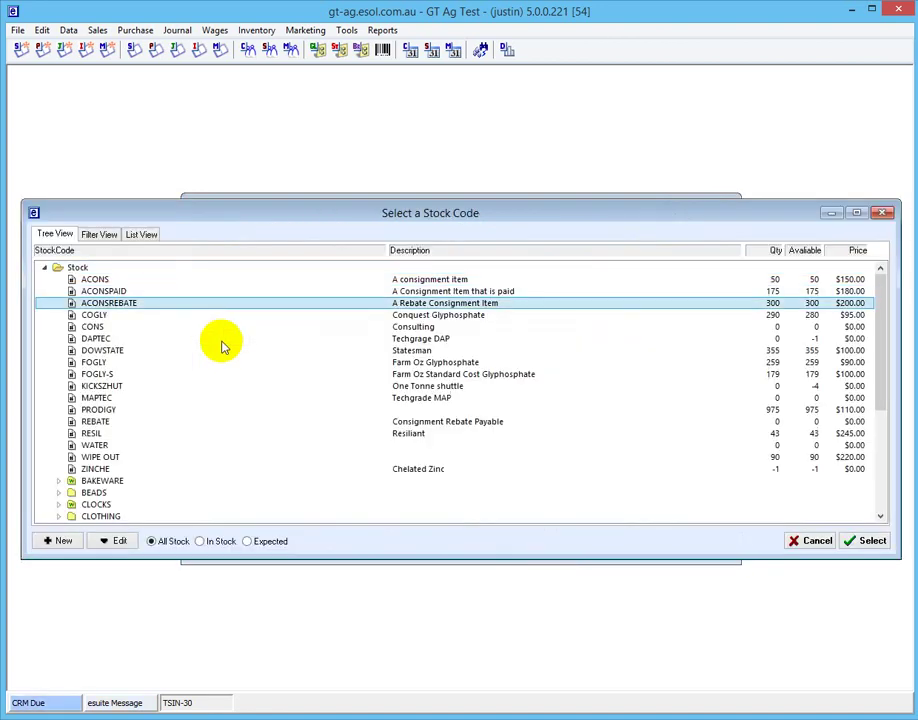
pyautogui.press('Return')
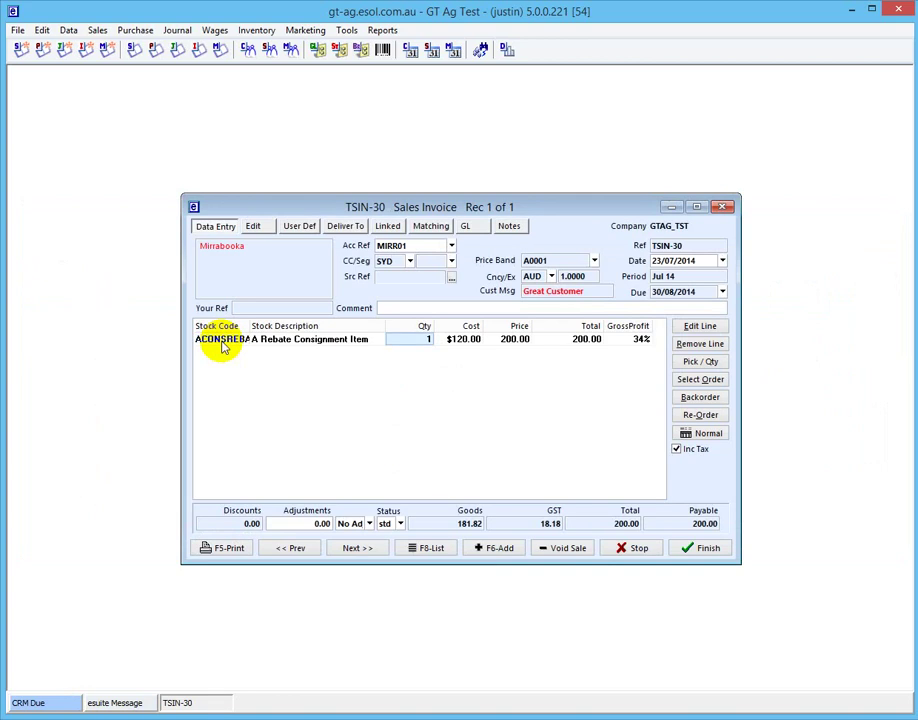
pyautogui.write('40')
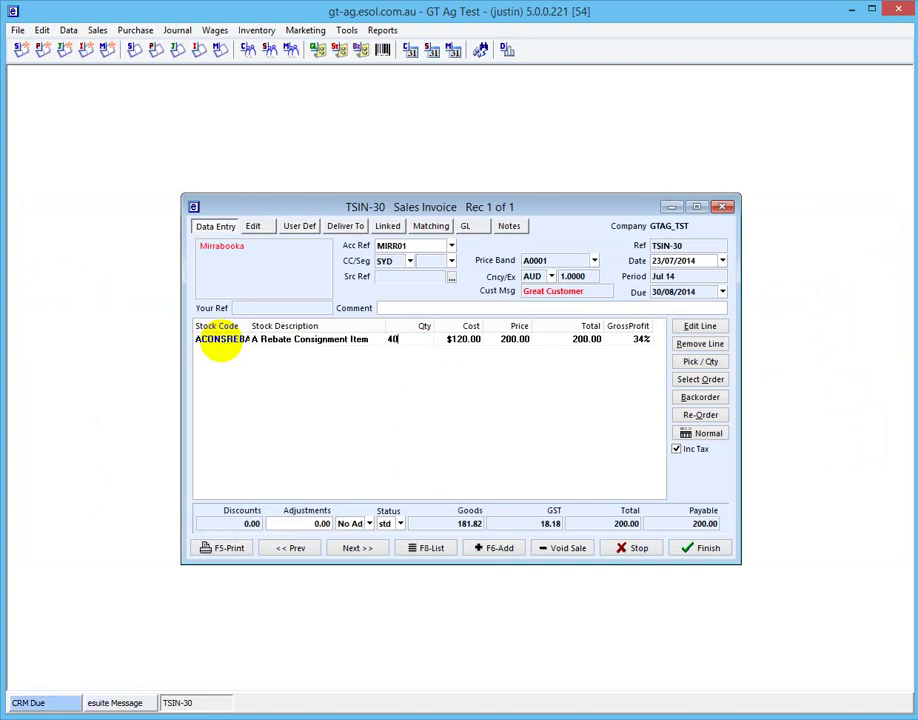
pyautogui.press('Return')
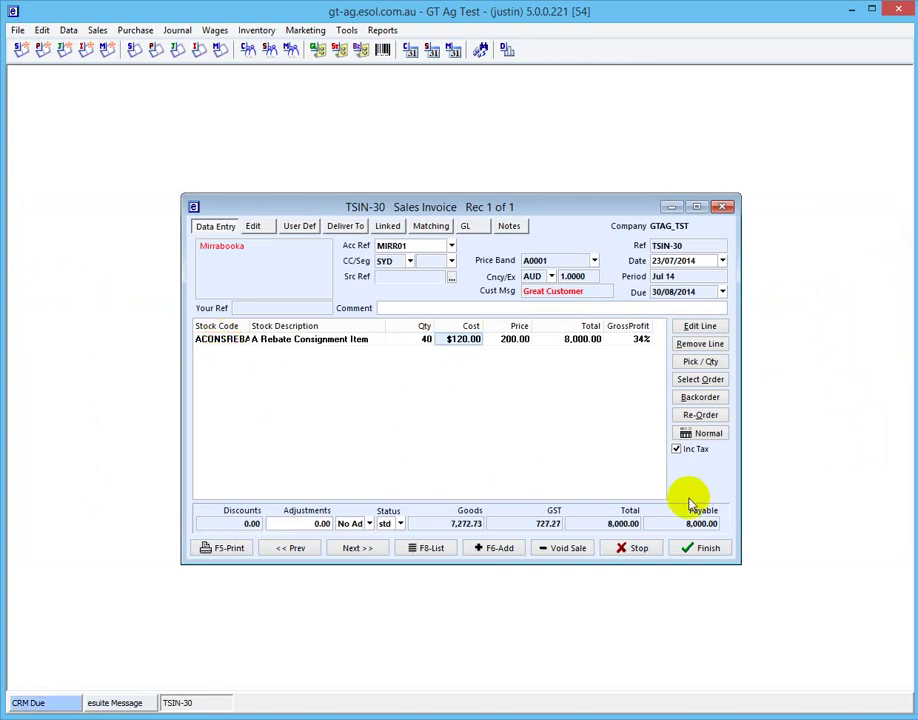
pyautogui.click(700, 548)
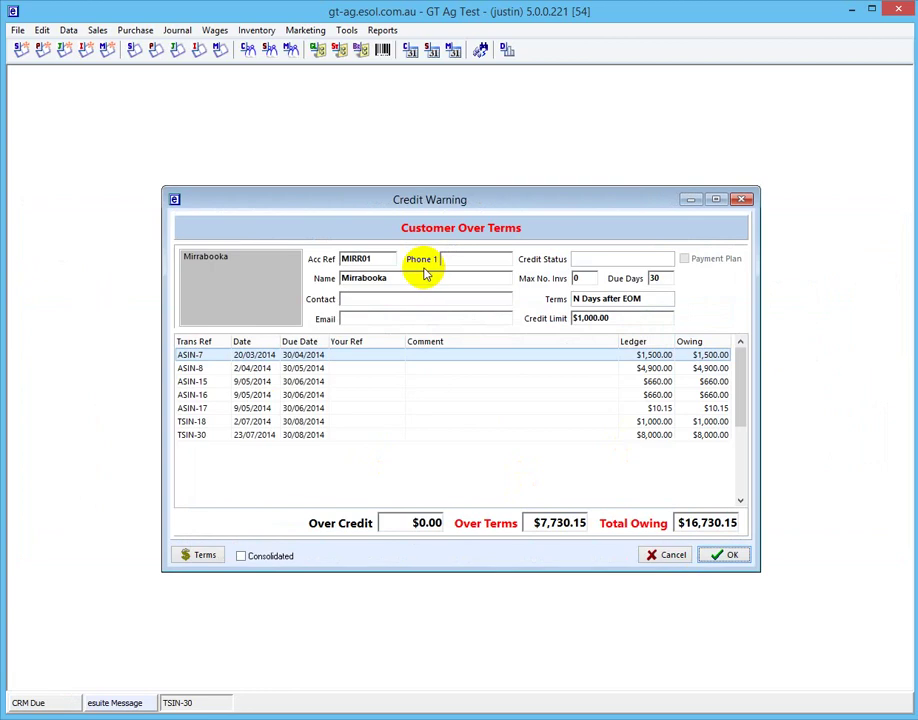
pyautogui.click(712, 552)
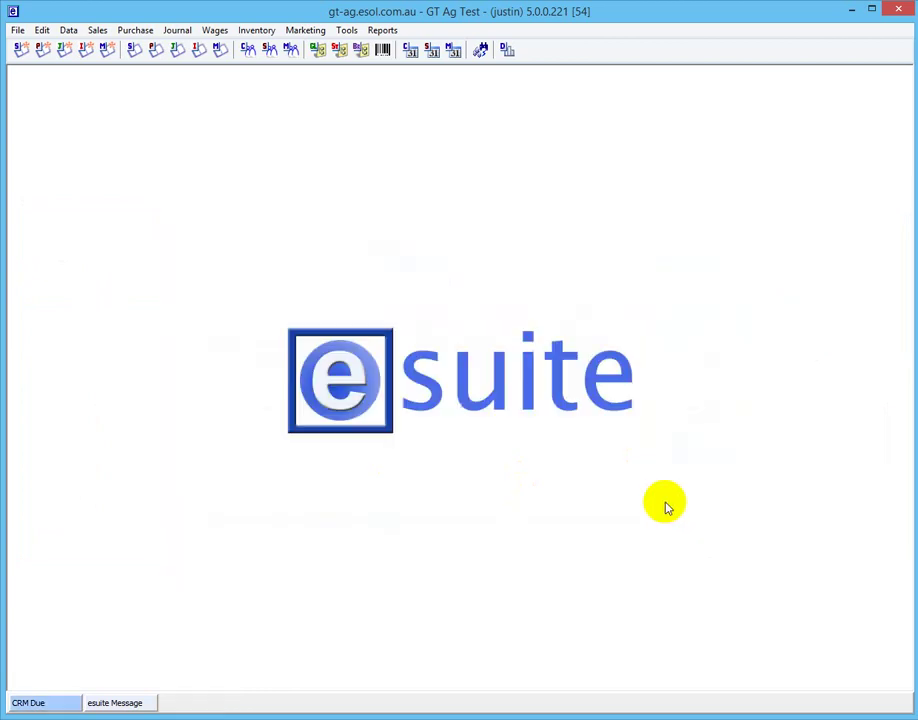
# Start a new sales Invoice for the customer Tathra, accepting the credit limit warning
pyautogui.click(20, 49)
pyautogui.press('Down')
pyautogui.press('Down')
pyautogui.press('Down')
pyautogui.press('Down')
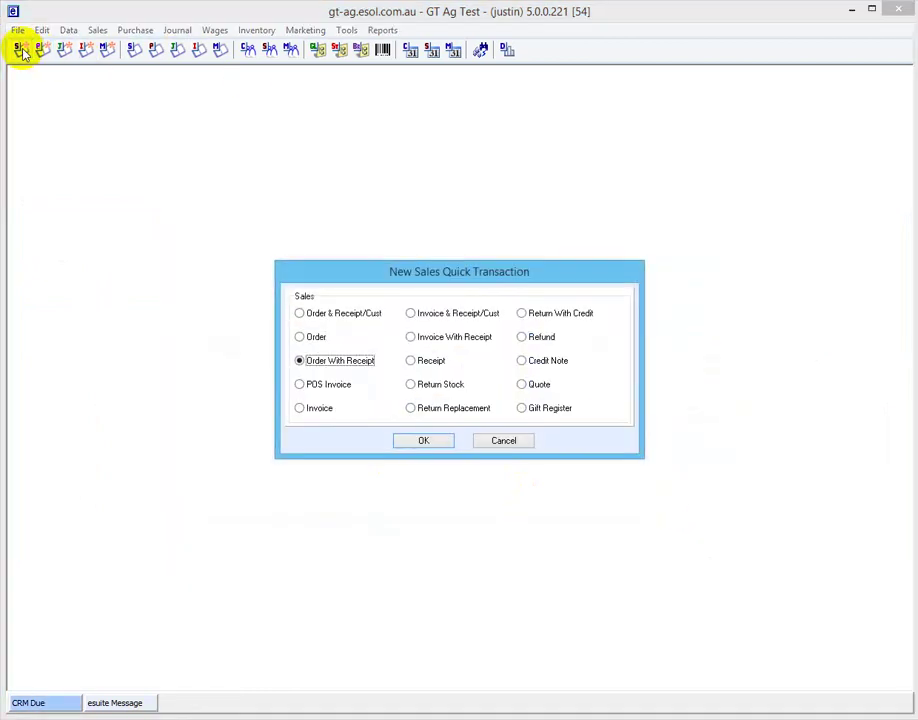
pyautogui.press('Return')
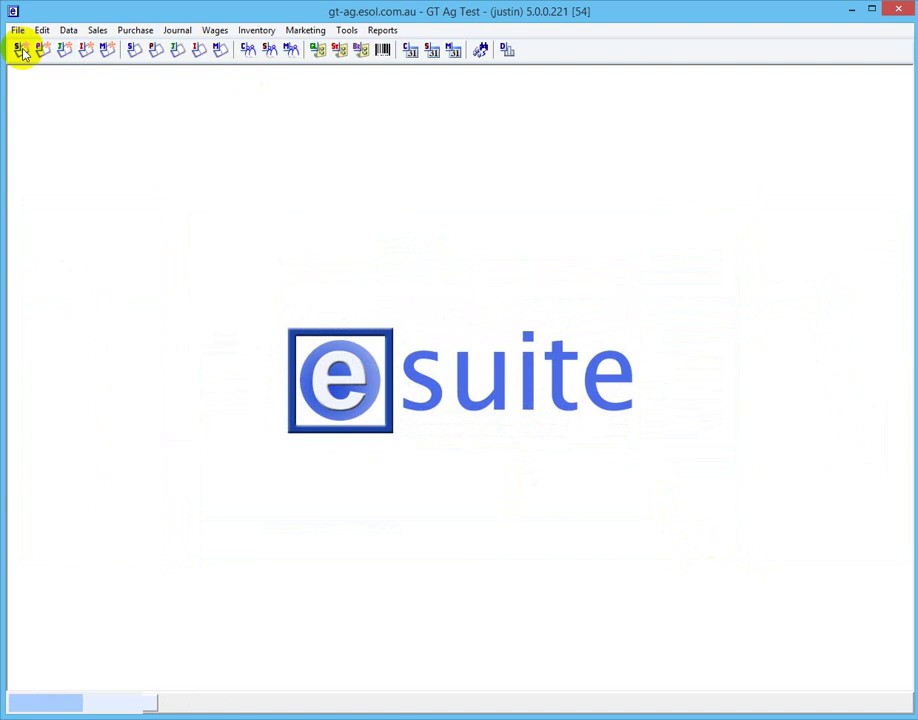
pyautogui.press('Down')
pyautogui.press('Down')
pyautogui.press('Down')
pyautogui.press('Down')
pyautogui.press('Down')
pyautogui.press('Down')
pyautogui.press('Down')
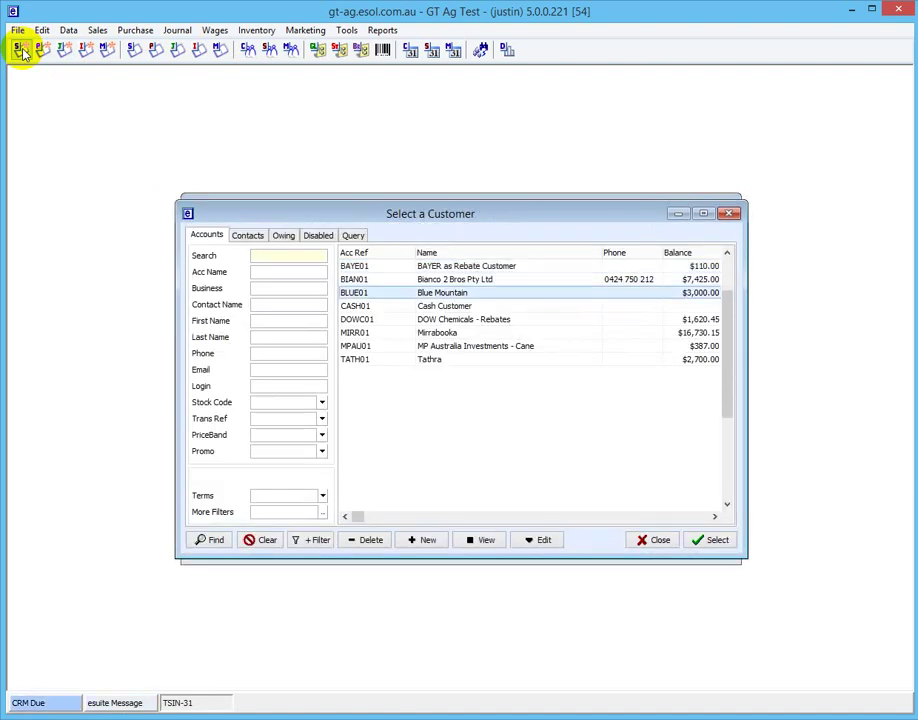
pyautogui.press('Return')
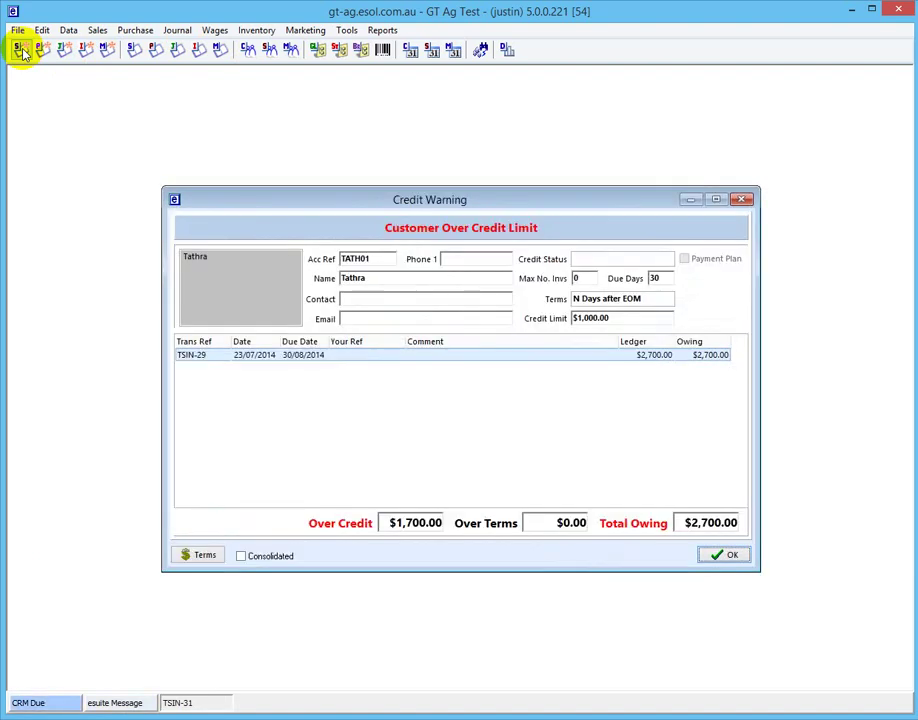
pyautogui.click(735, 553)
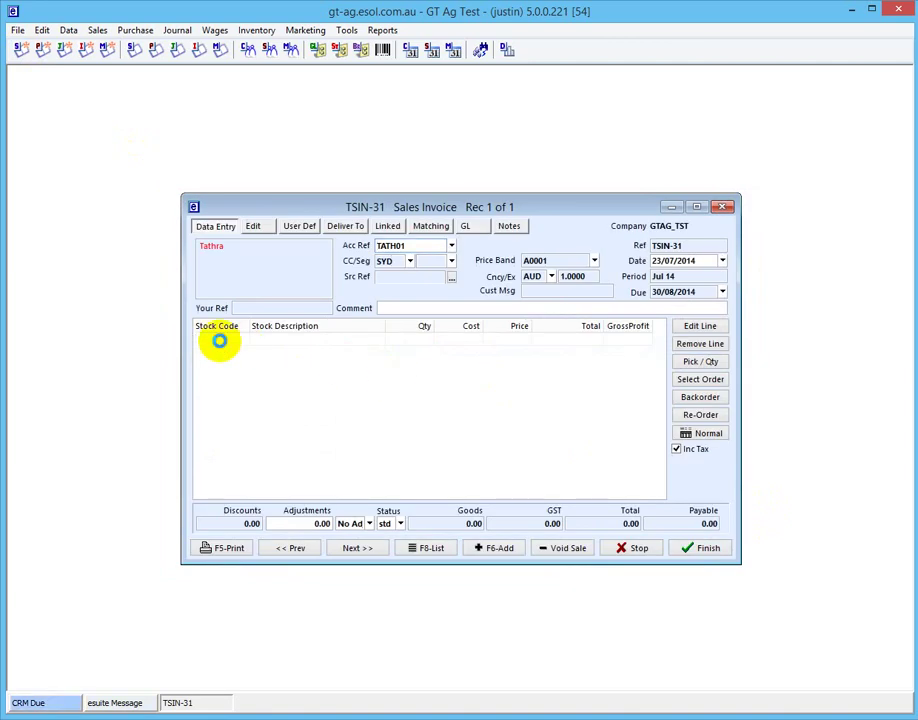
# Add 5 of ACONSREBATE to Tathra's invoice and finish the transaction
pyautogui.click(219, 341)
pyautogui.press('Down')
pyautogui.press('Down')
pyautogui.press('Down')
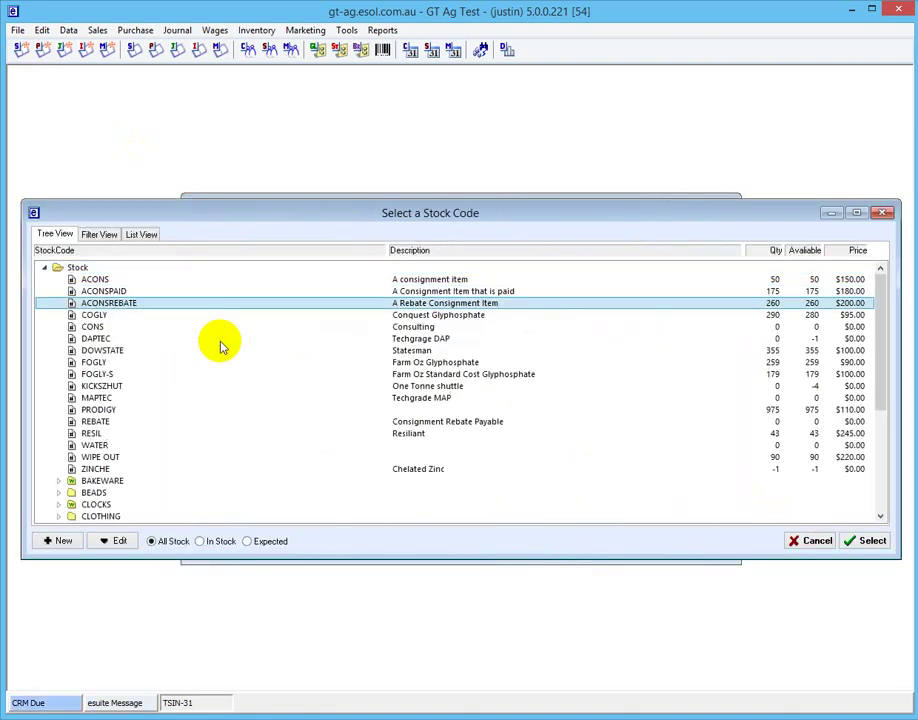
pyautogui.press('Return')
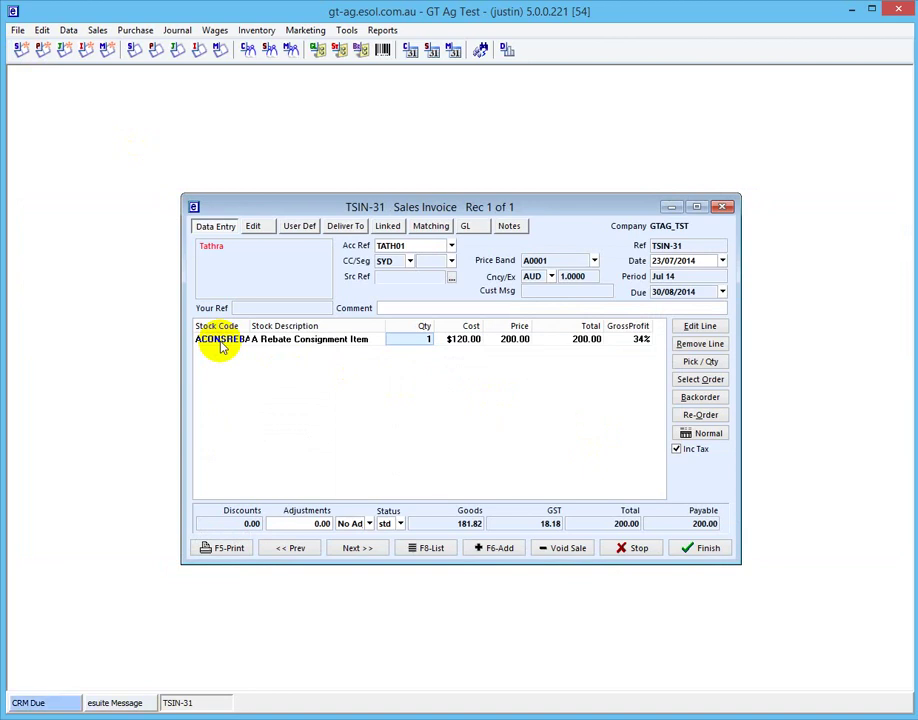
pyautogui.write('5')
pyautogui.press('Return')
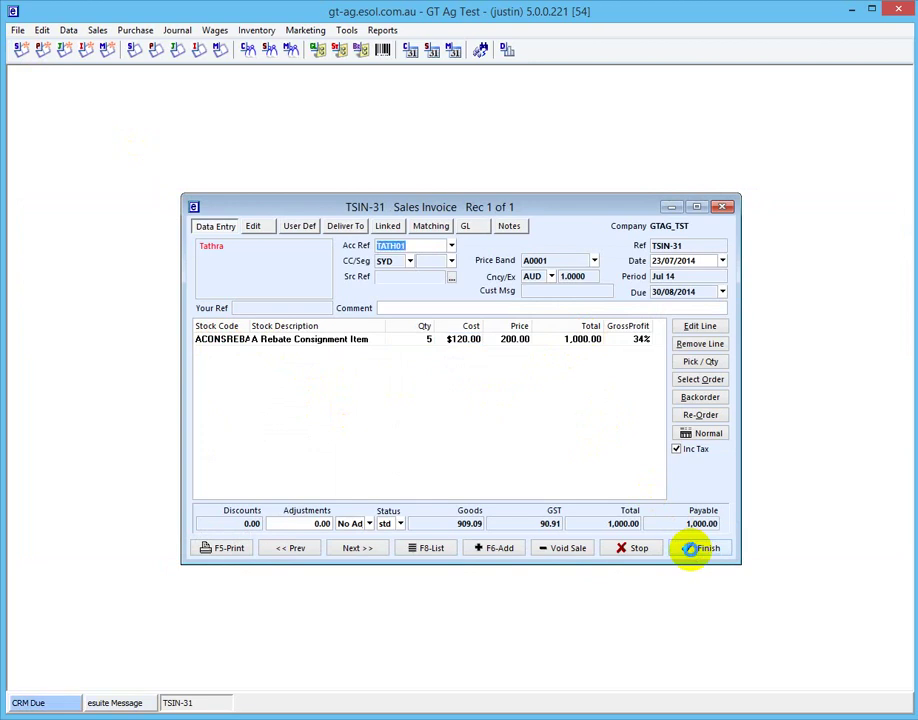
pyautogui.click(692, 553)
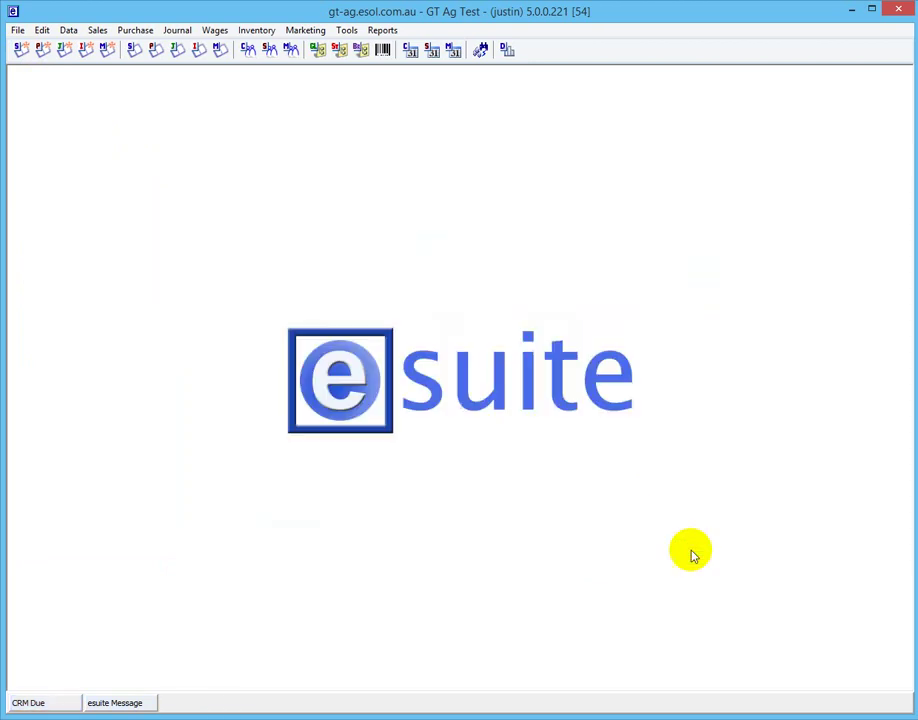
# Start a transaction import by loading and running the template Rebate Step 1 - PIN
pyautogui.click(18, 31)
pyautogui.moveTo(60, 100)
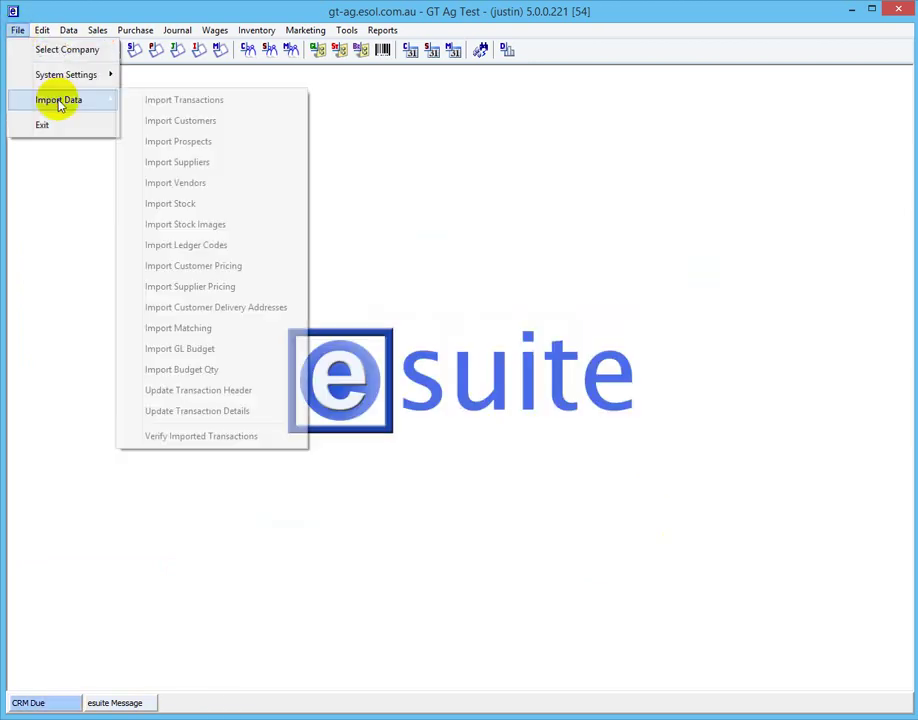
pyautogui.click(185, 101)
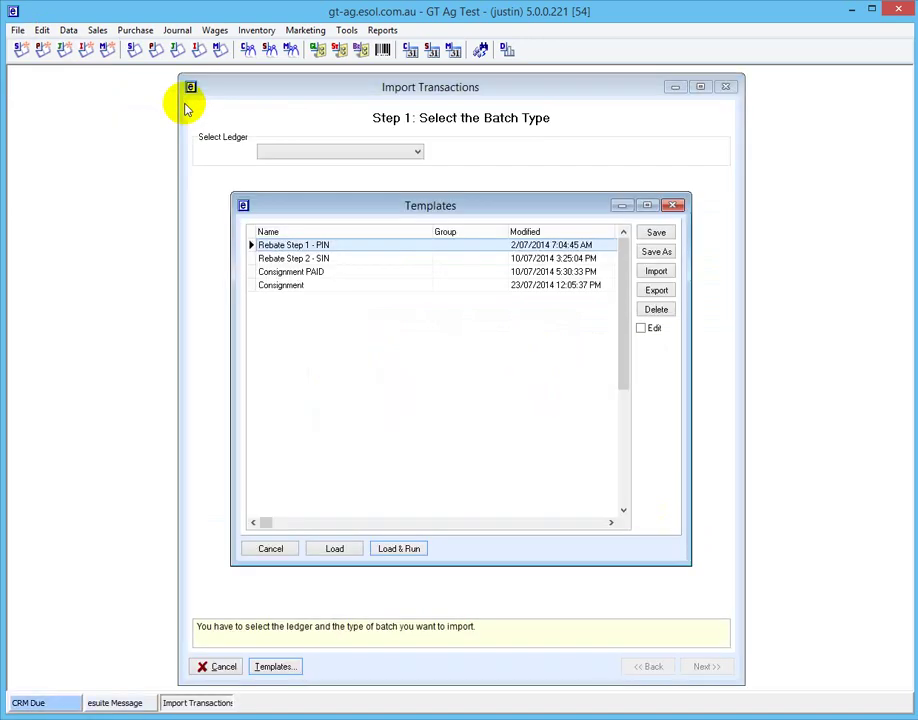
pyautogui.press('Down')
pyautogui.press('Up')
pyautogui.press('Return')
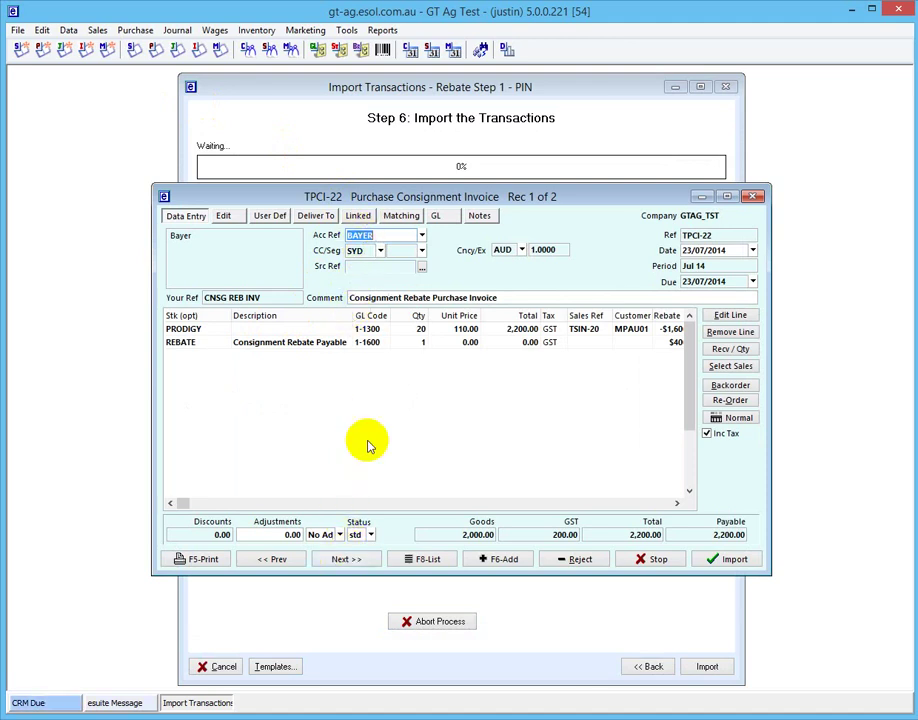
# Check the quantities, prices, totals and rebates on CONSREB's Purchase Consignment Invoice and import the generated transactions
pyautogui.click(352, 560)
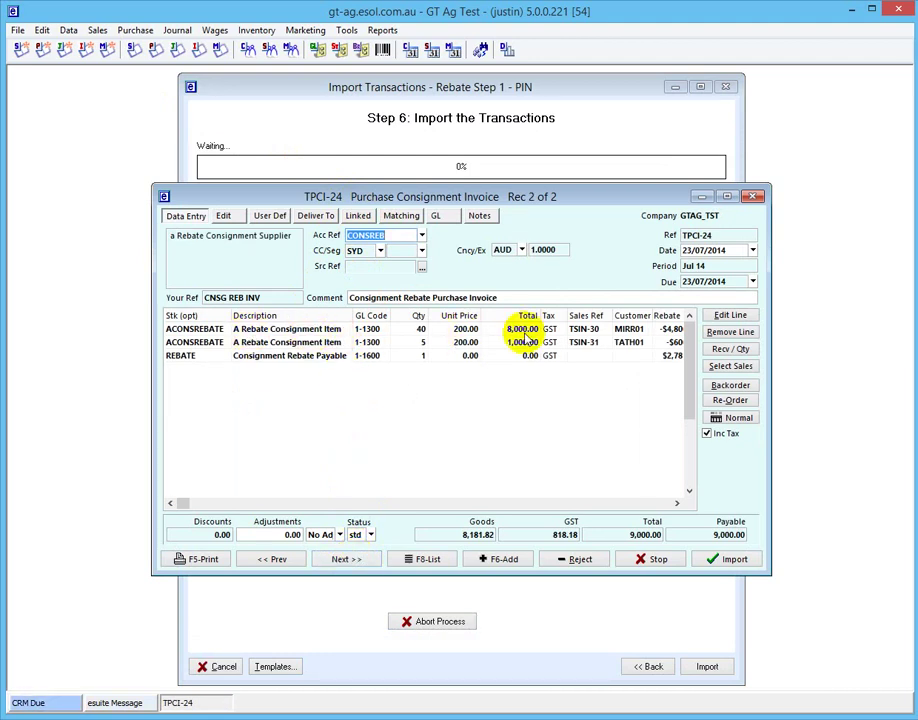
pyautogui.click(420, 331)
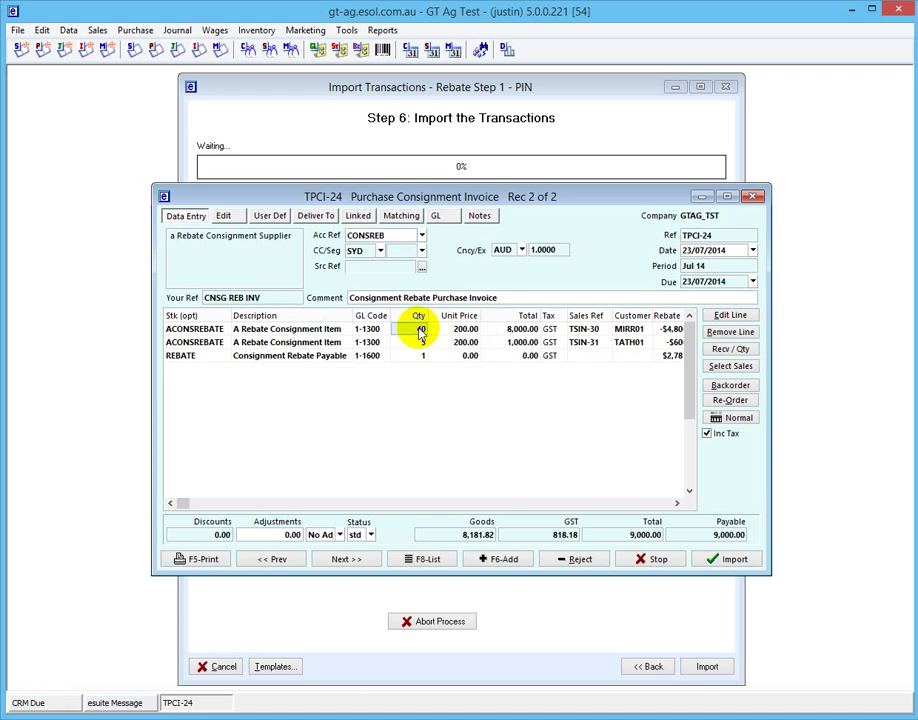
pyautogui.click(471, 330)
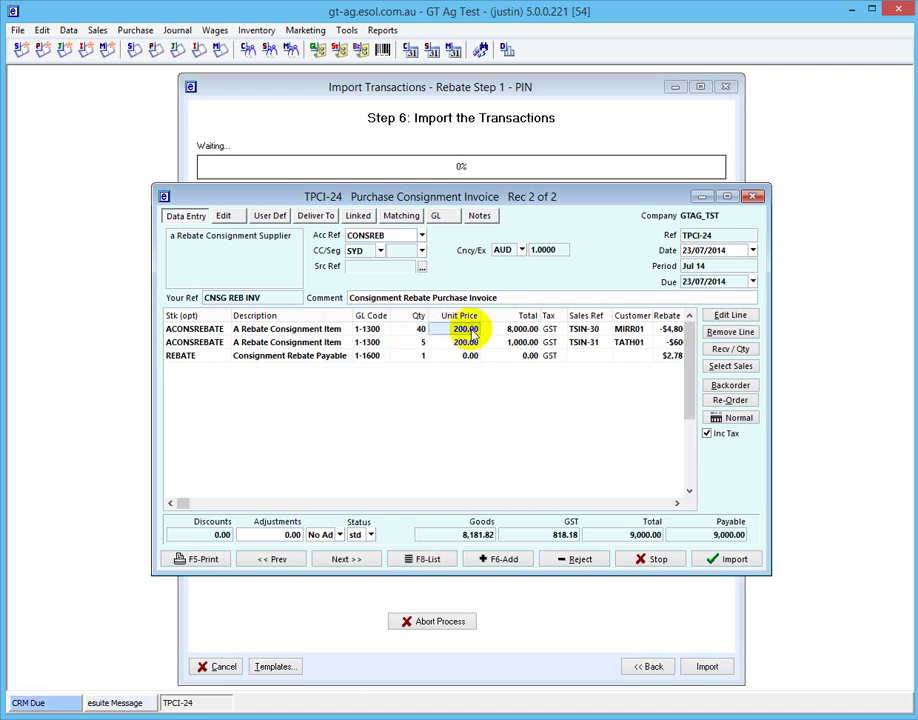
pyautogui.click(518, 342)
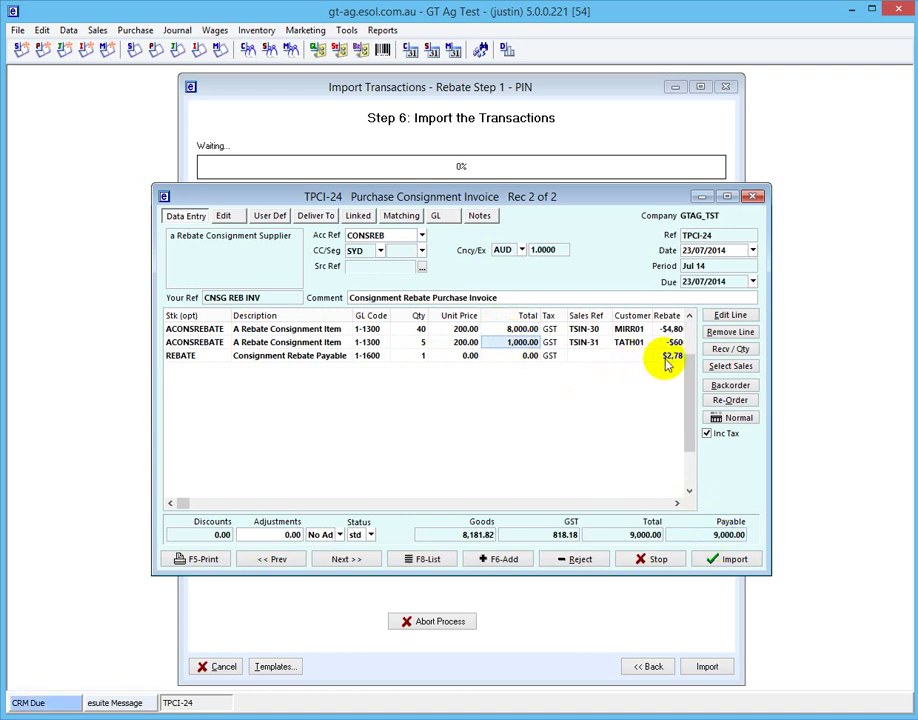
pyautogui.moveTo(768, 406); pyautogui.dragTo(827, 402)
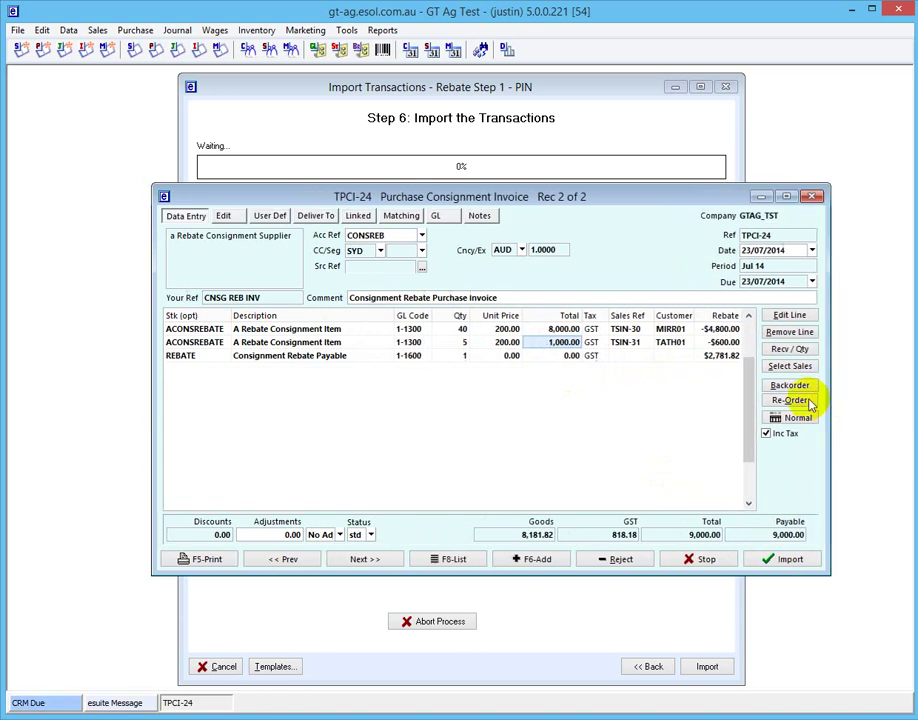
pyautogui.click(714, 358)
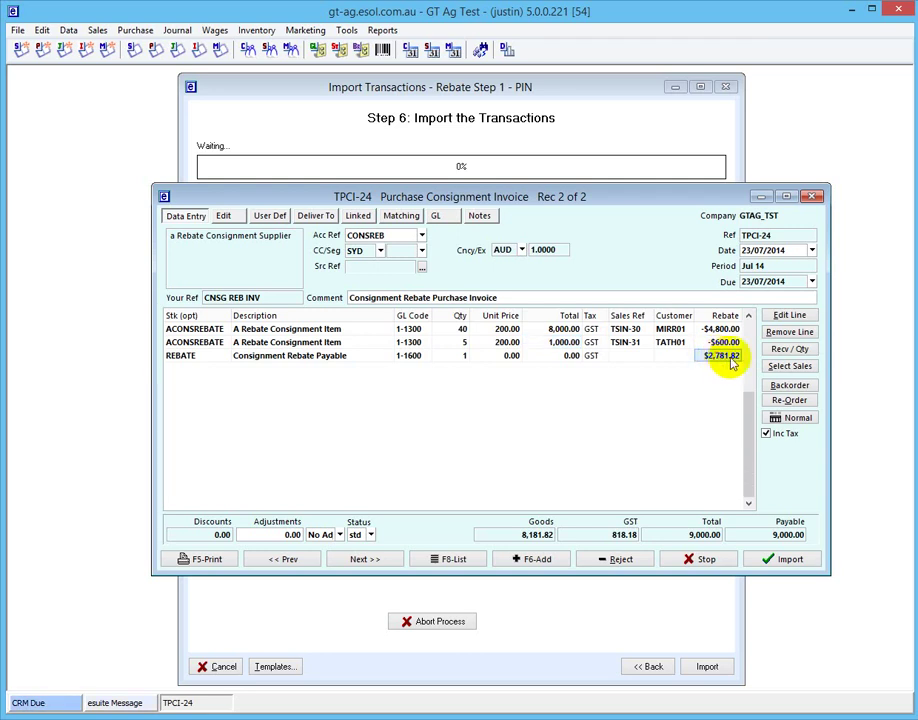
pyautogui.click(790, 560)
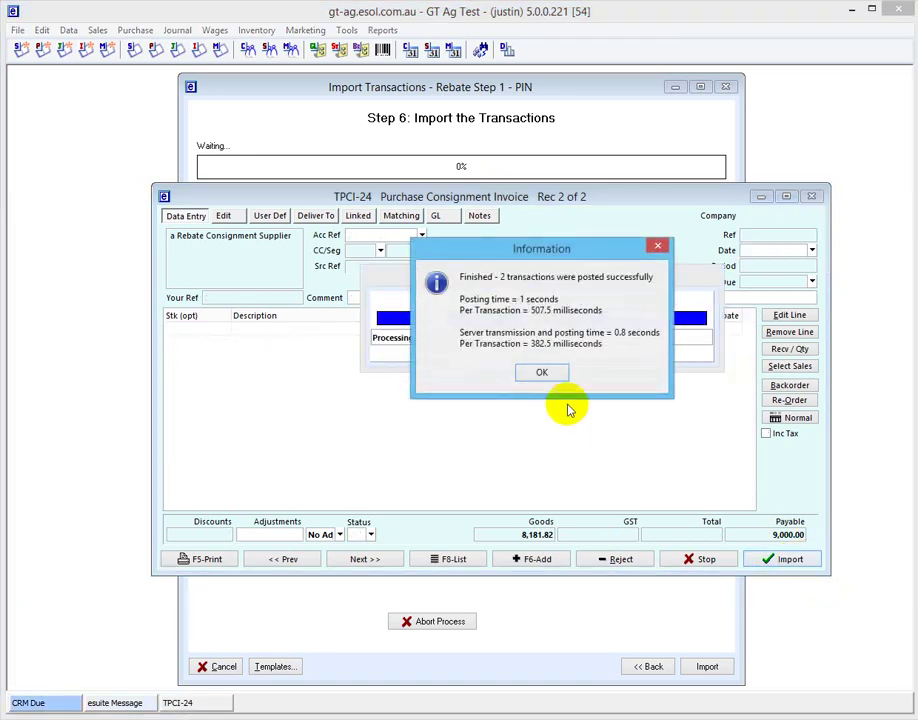
pyautogui.click(540, 372)
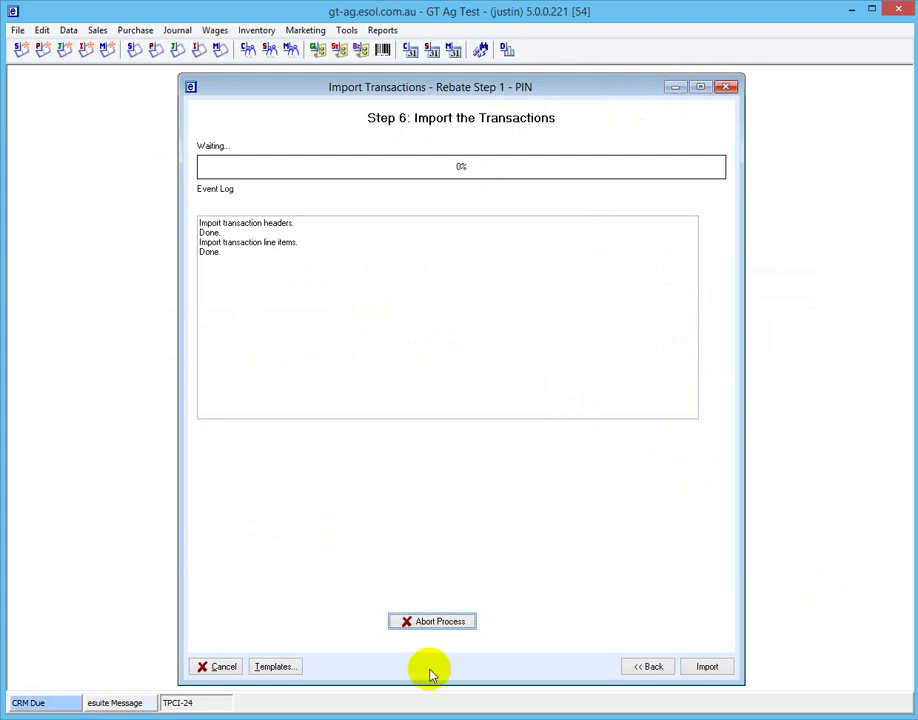
# Try to generate the rebate sales invoices with the import template Rebate Step 2 - SIN, and stop the import
pyautogui.click(291, 670)
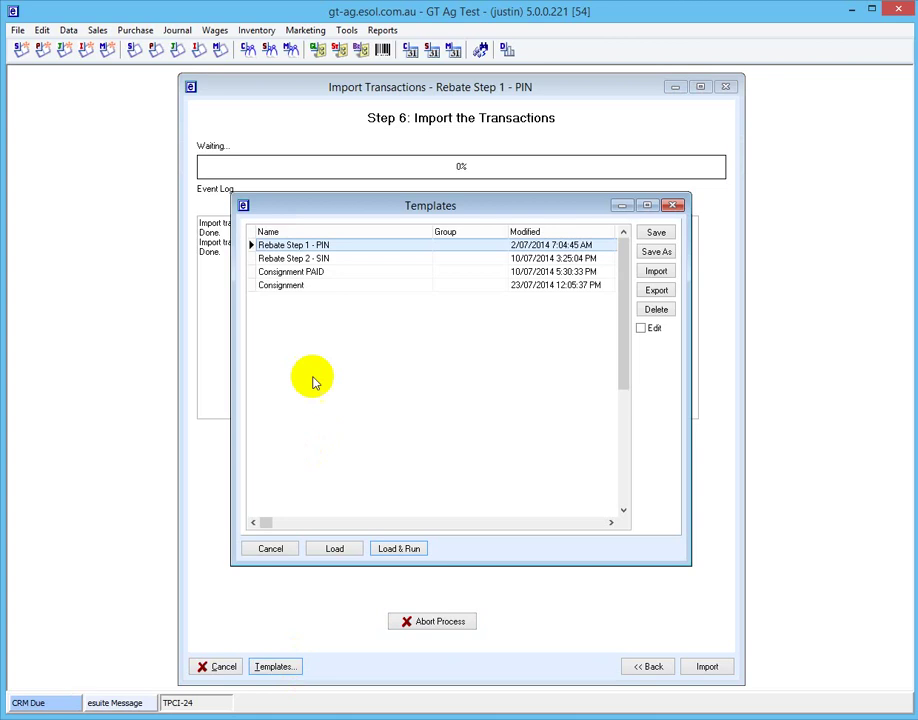
pyautogui.click(306, 261)
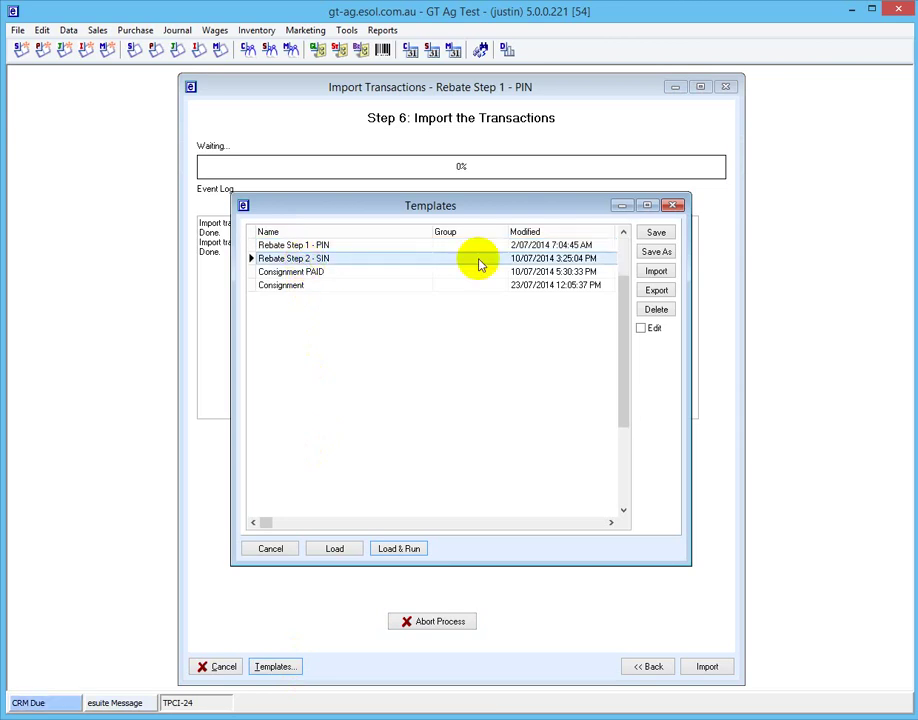
pyautogui.click(392, 551)
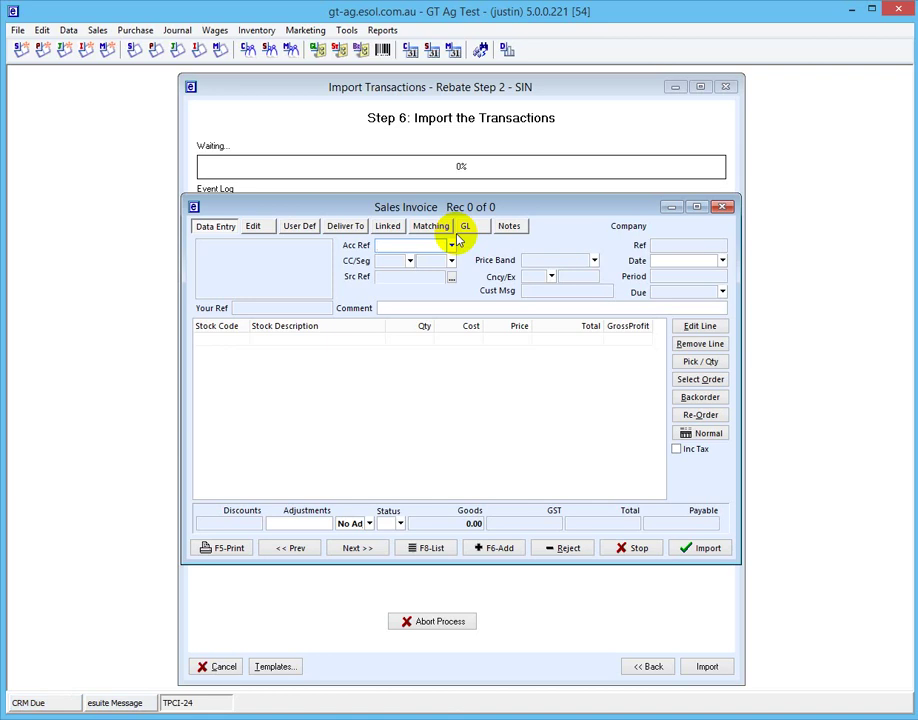
pyautogui.click(628, 550)
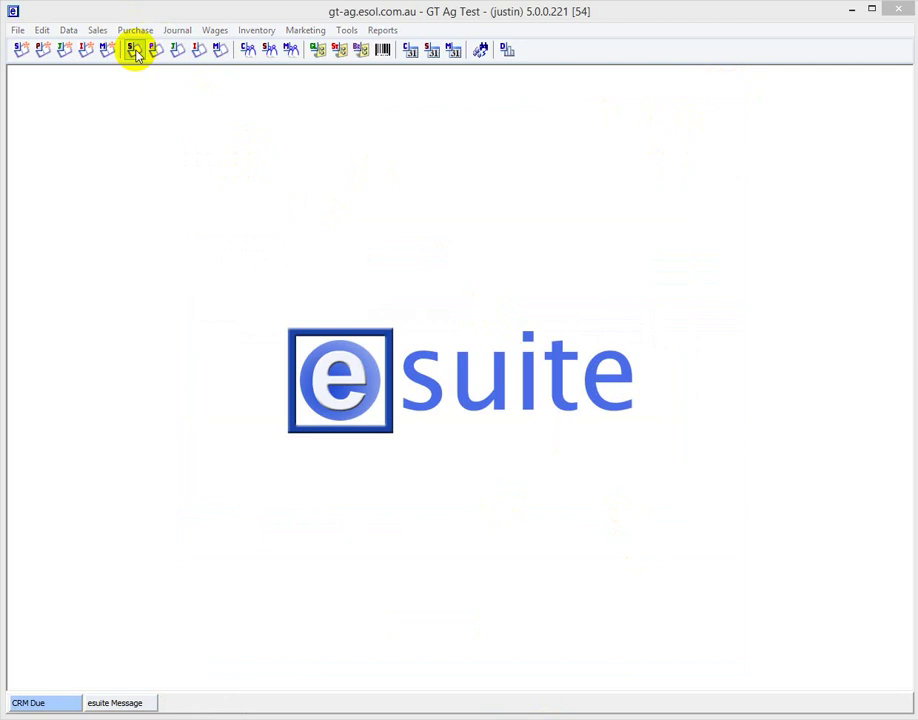
# Open the stock item ACONSREBATE and, from it, the record of its supplier CONSREB
pyautogui.click(338, 51)
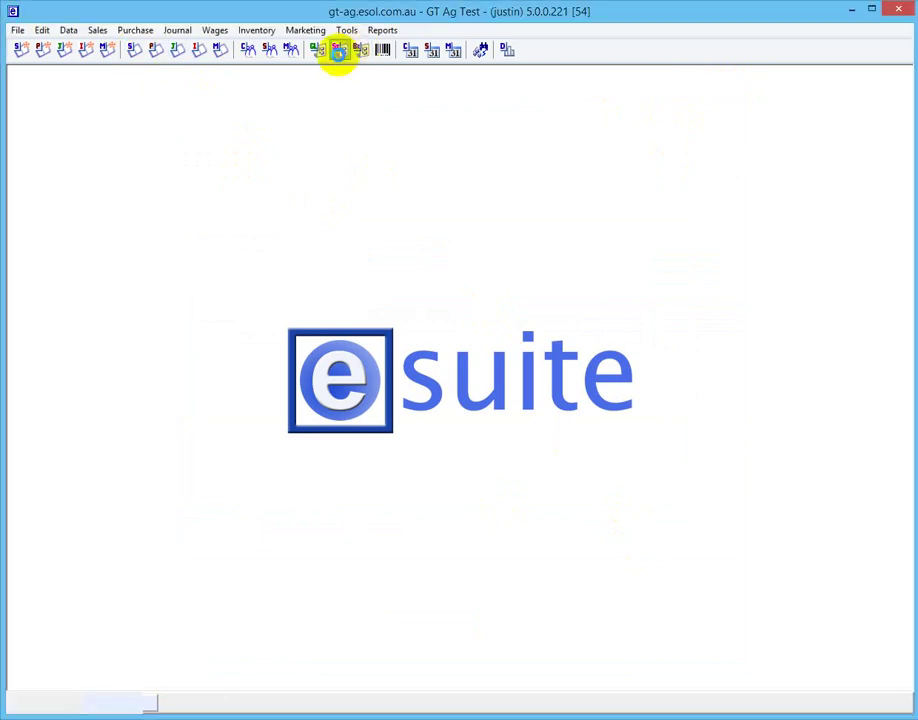
pyautogui.click(235, 301)
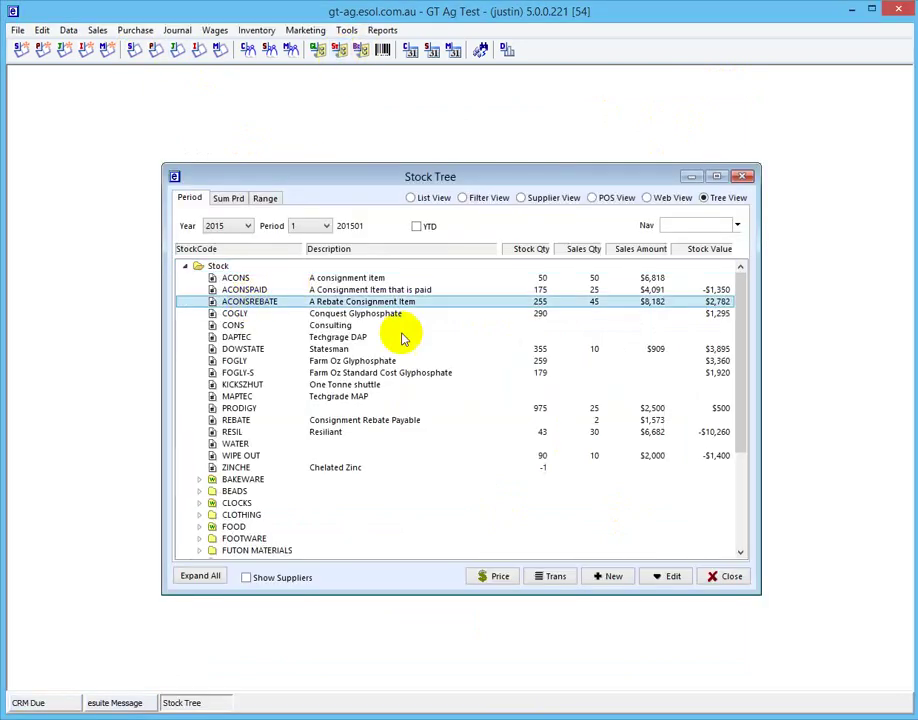
pyautogui.click(659, 577)
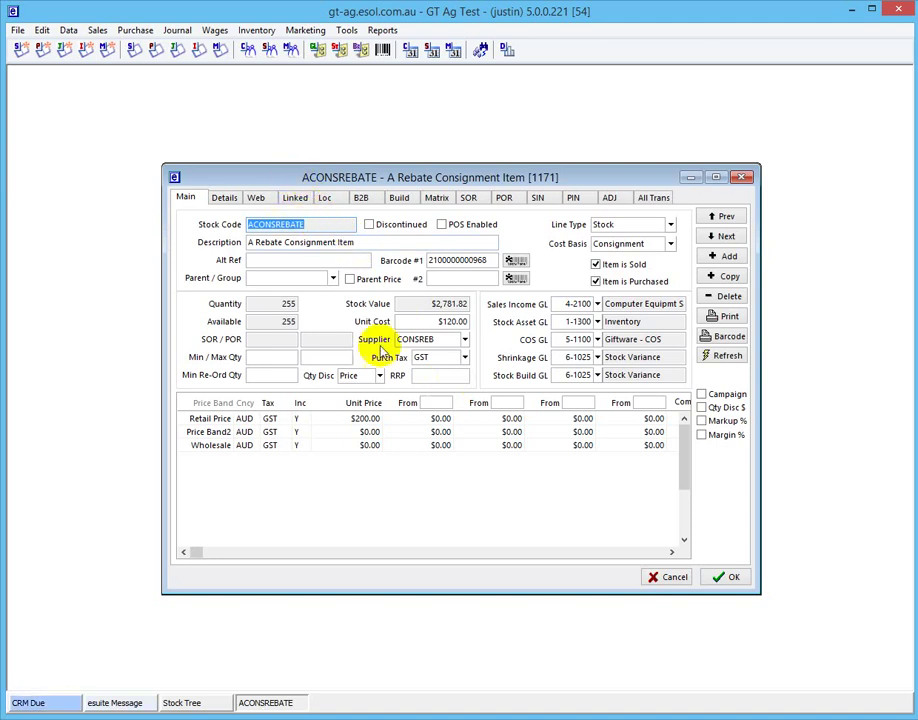
pyautogui.click(408, 341)
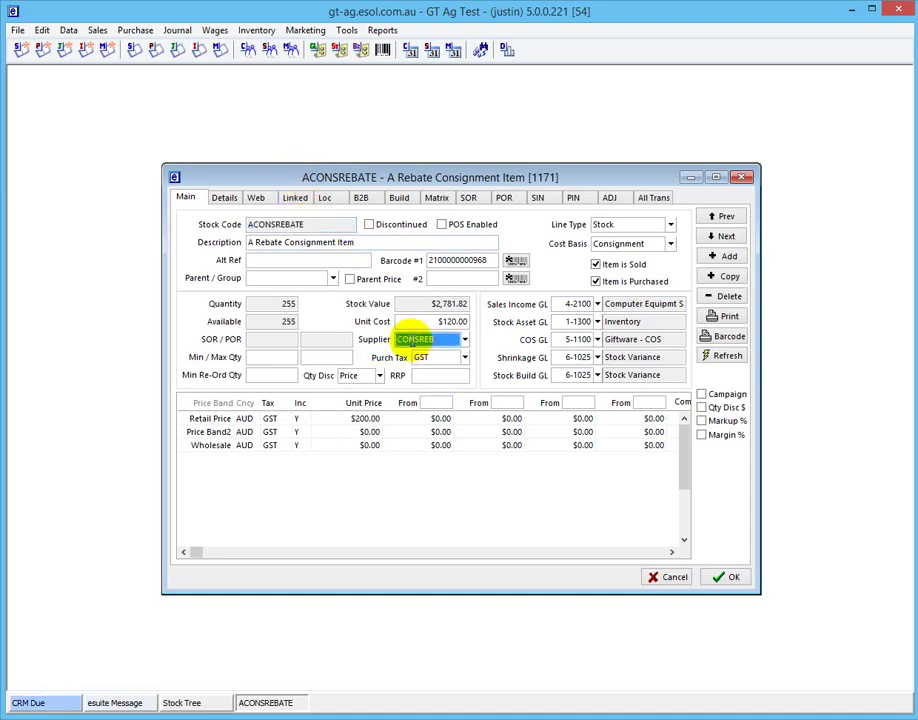
pyautogui.doubleClick(410, 340)
pyautogui.moveTo(279, 167); pyautogui.dragTo(279, 227)
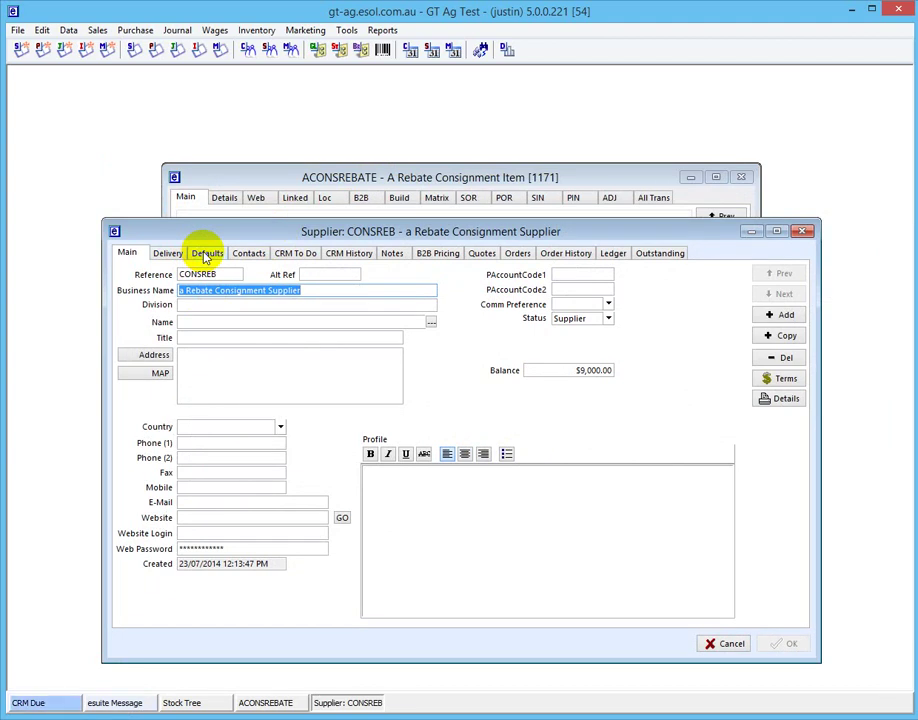
# Create and save a new customer with the business name "a Rebate Consignment Supplier as Customer Record"
pyautogui.click(250, 55)
pyautogui.moveTo(307, 211); pyautogui.dragTo(422, 134)
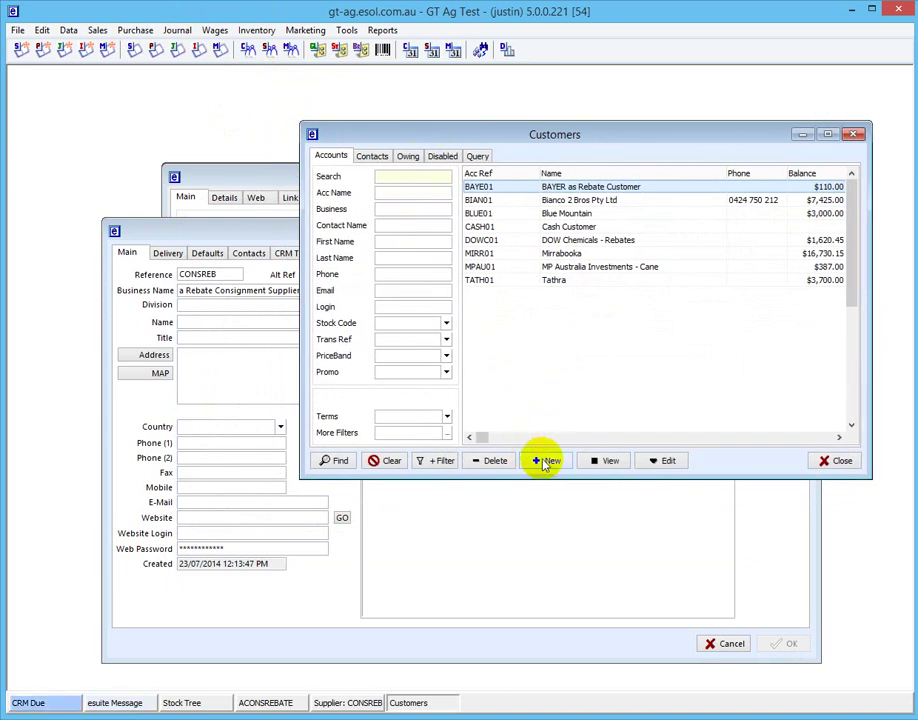
pyautogui.click(547, 461)
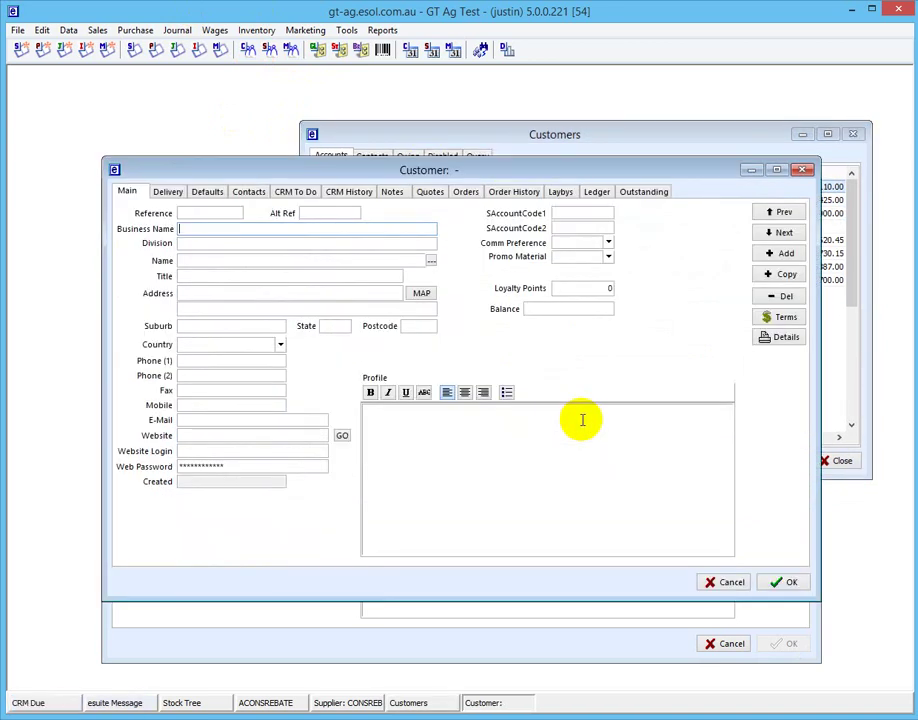
pyautogui.moveTo(257, 168); pyautogui.dragTo(296, 340)
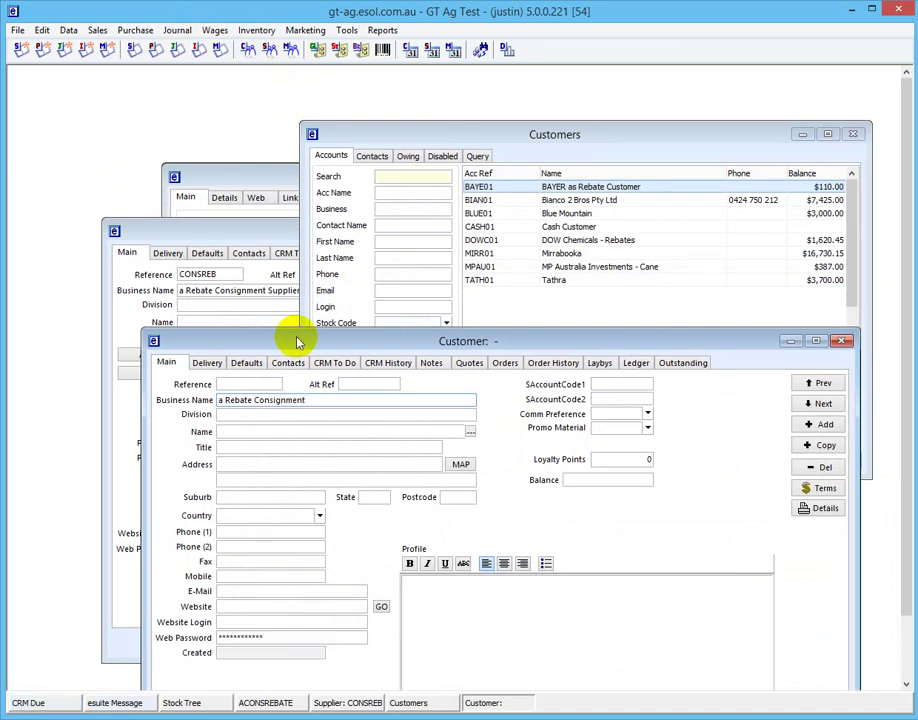
pyautogui.write('upplier as Custoemr')
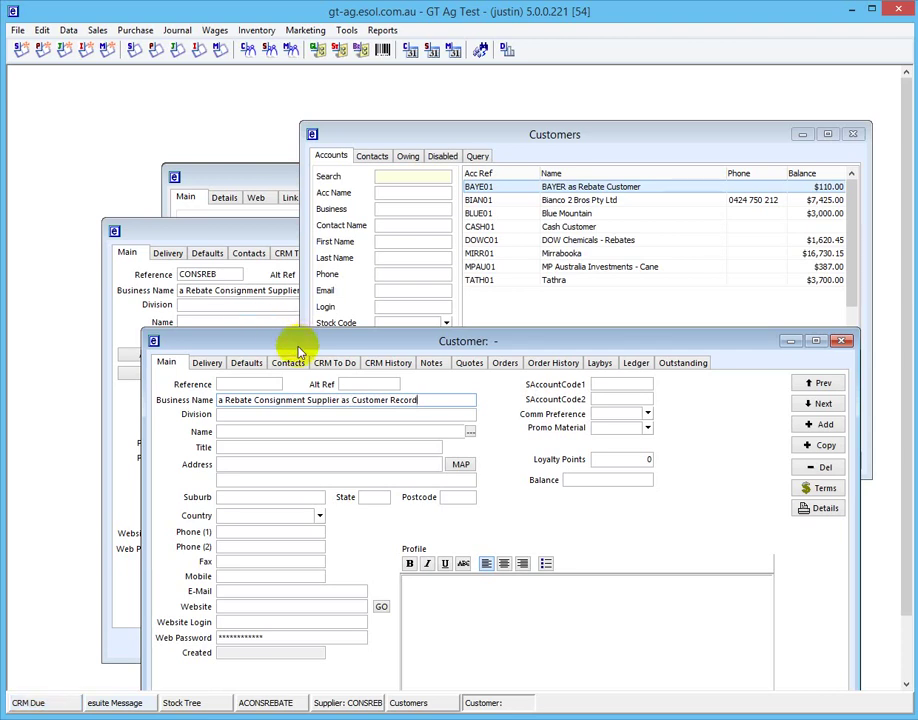
pyautogui.press('Tab')
pyautogui.moveTo(297, 348); pyautogui.dragTo(238, 197)
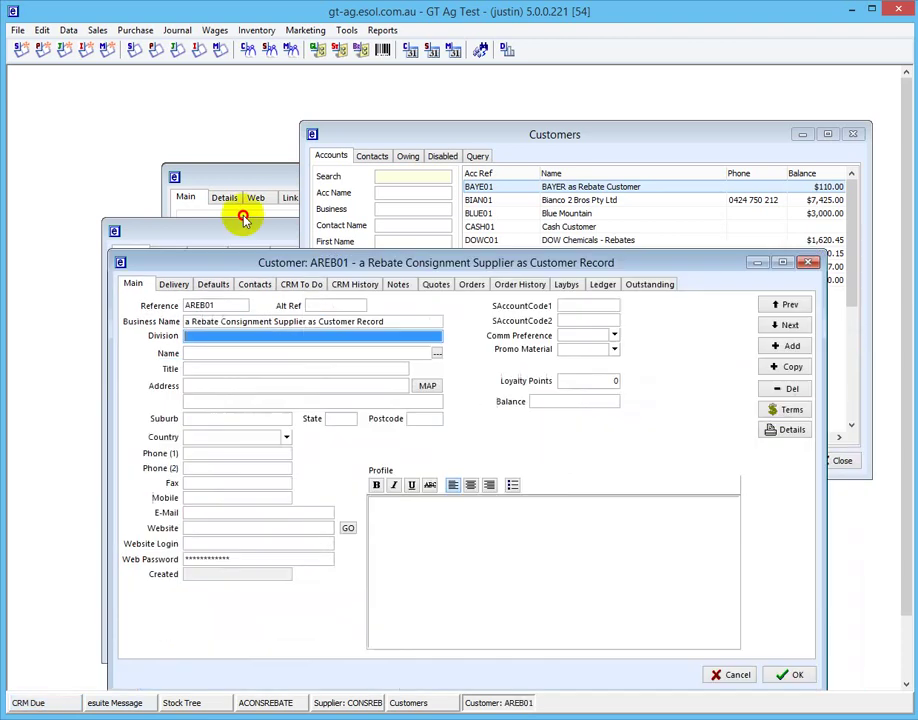
pyautogui.click(770, 608)
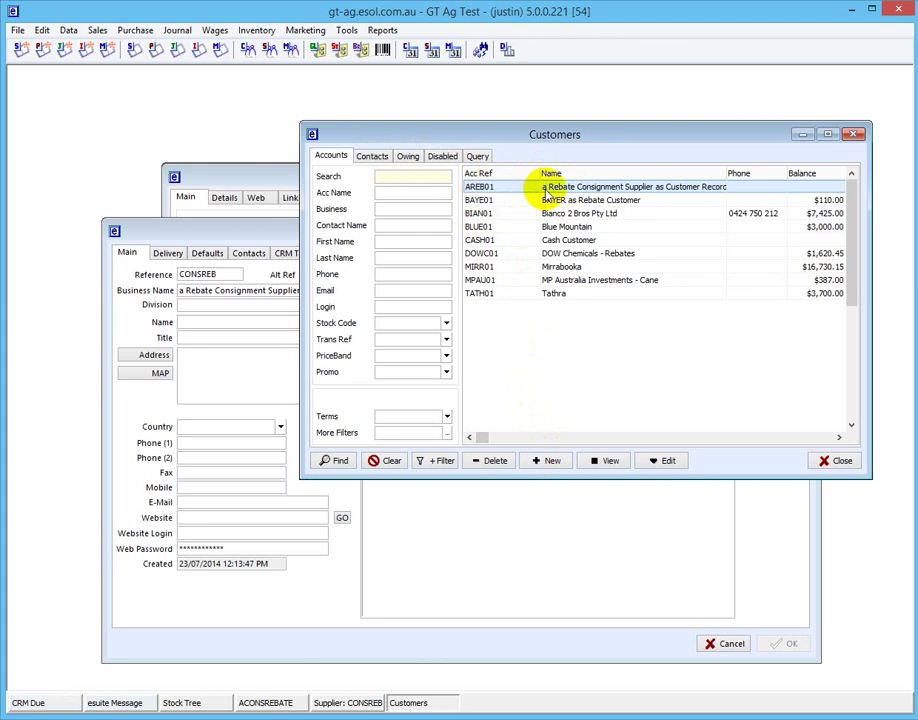
# Set supplier CONSREB's default Rebate Cust Ref to the new rebate customer's account reference, save the supplier, and close the open customer and stock records
pyautogui.click(190, 232)
pyautogui.click(207, 253)
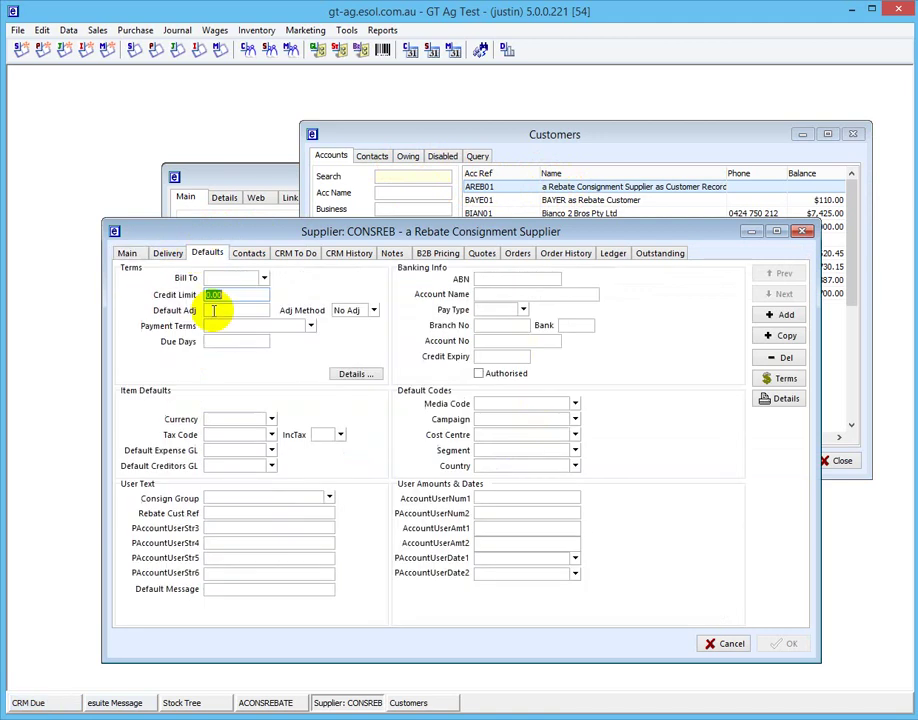
pyautogui.click(216, 511)
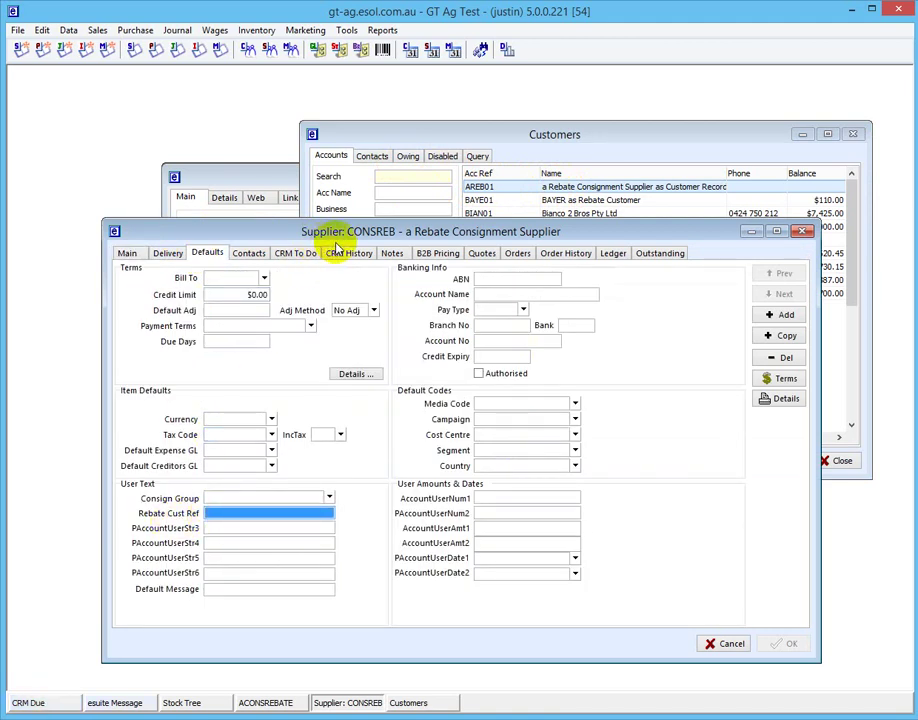
pyautogui.write('AREB01')
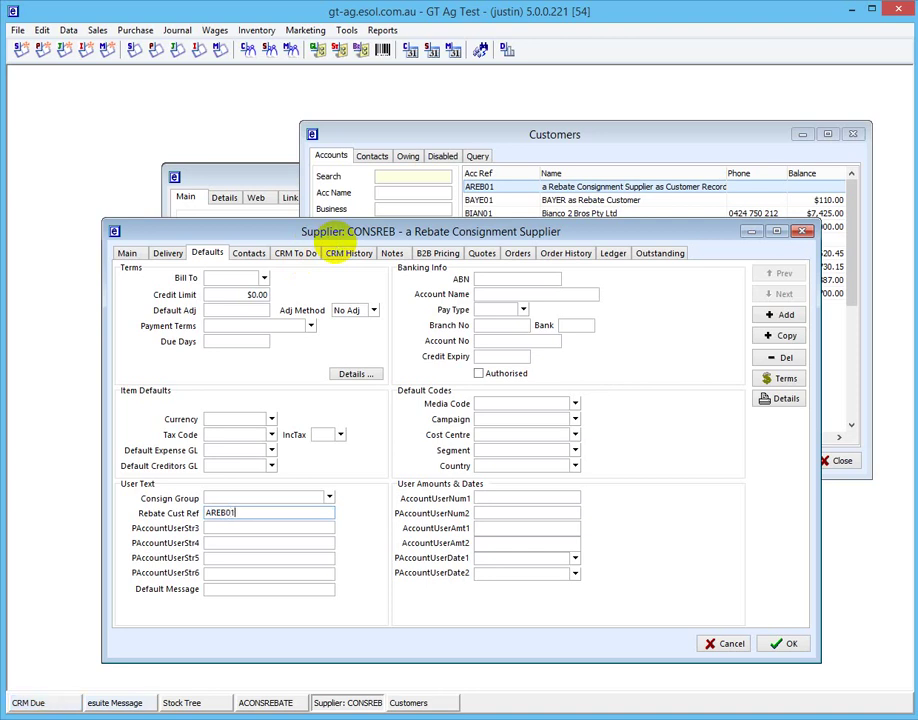
pyautogui.press('Tab')
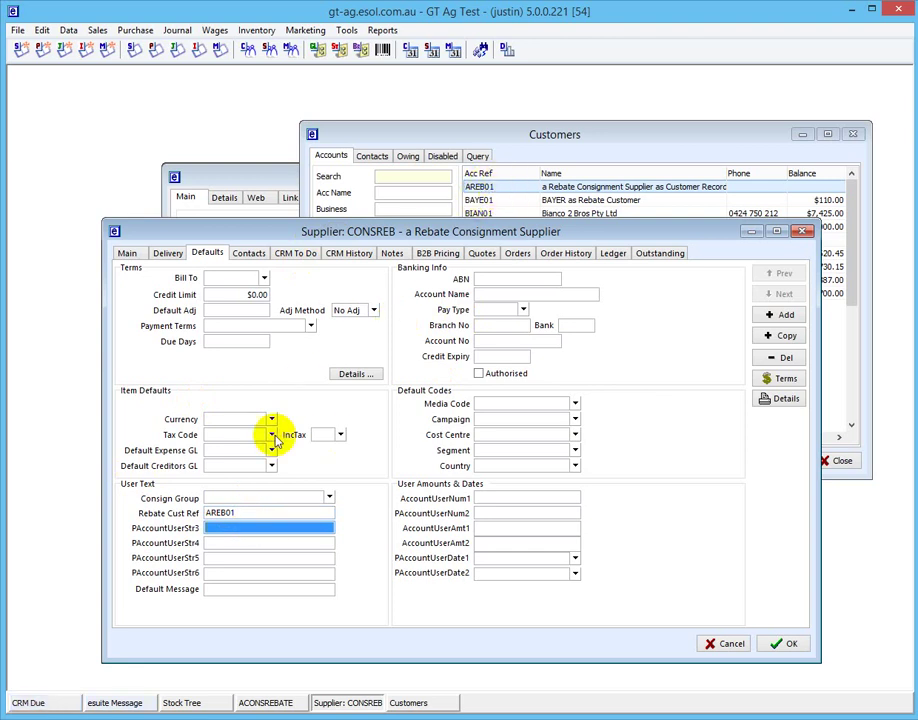
pyautogui.click(785, 644)
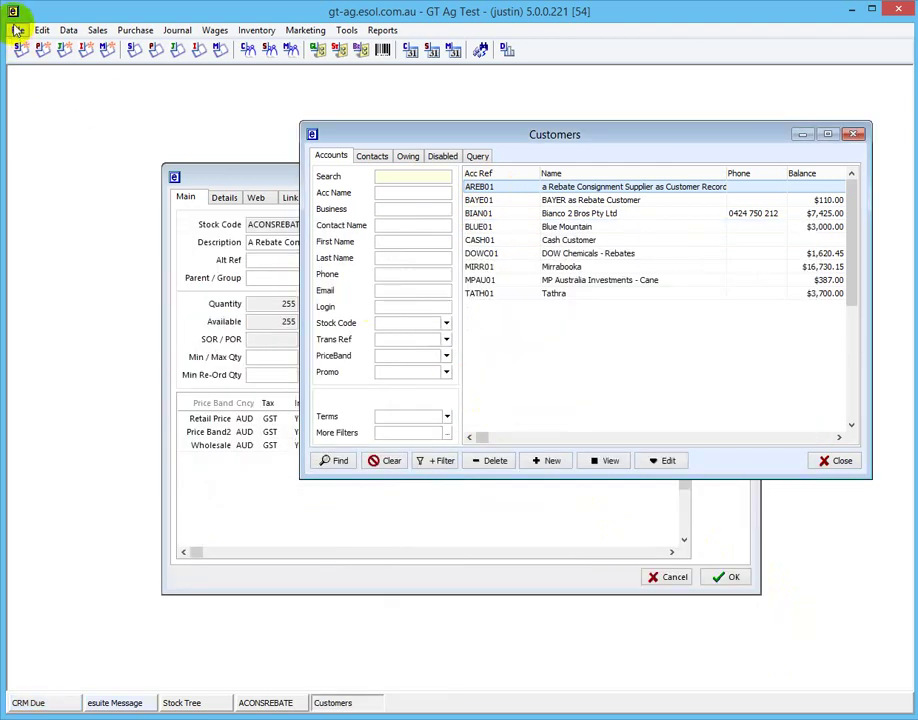
pyautogui.doubleClick(313, 135)
pyautogui.click(741, 178)
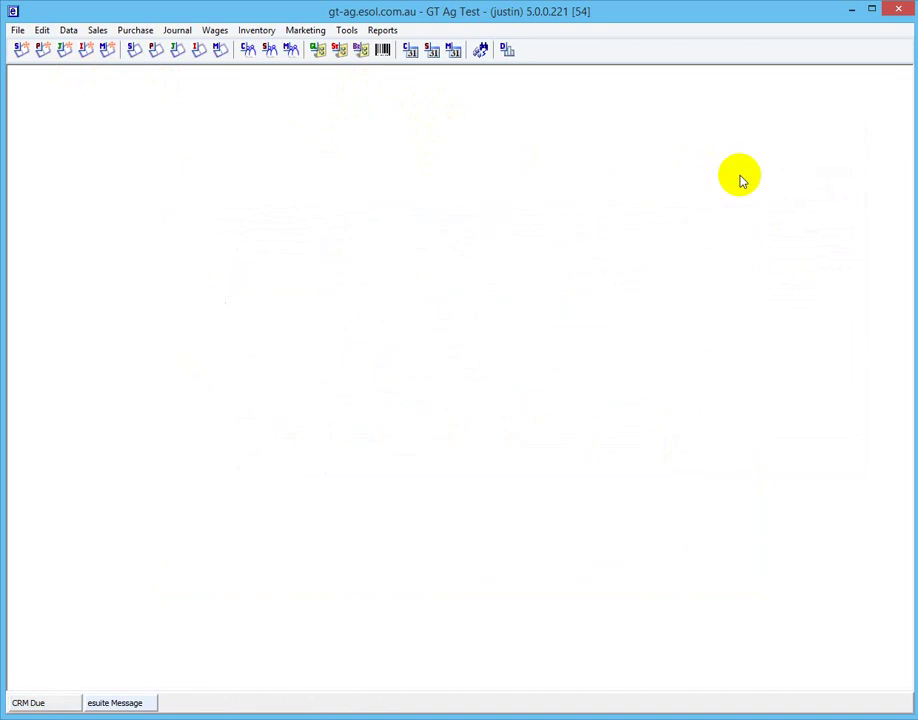
# Run the transaction import template Rebate Step 2 - SIN and import the generated rebate sales invoices
pyautogui.click(18, 31)
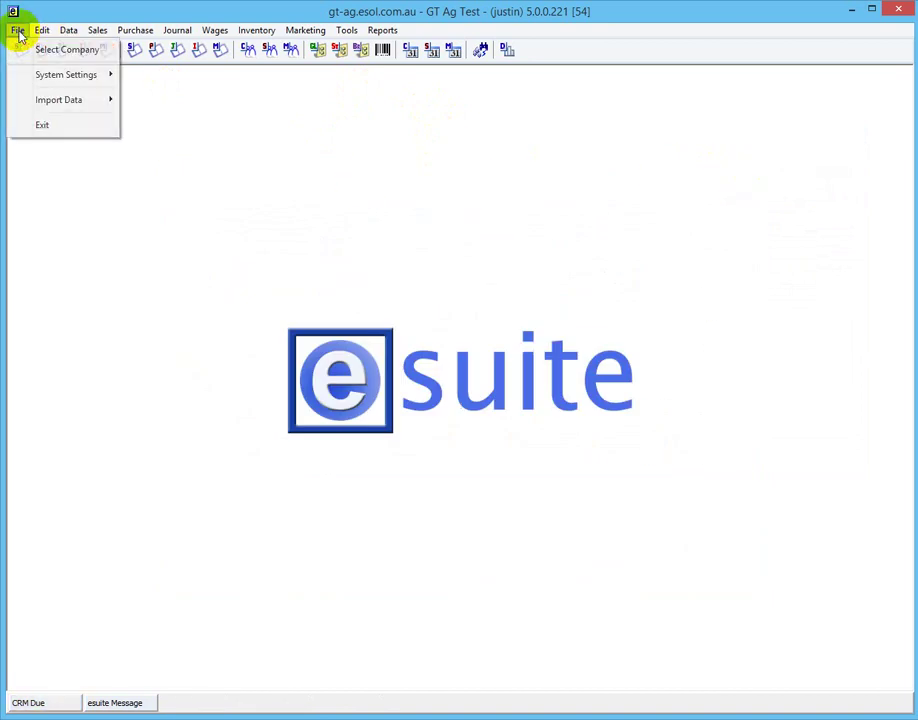
pyautogui.moveTo(70, 105)
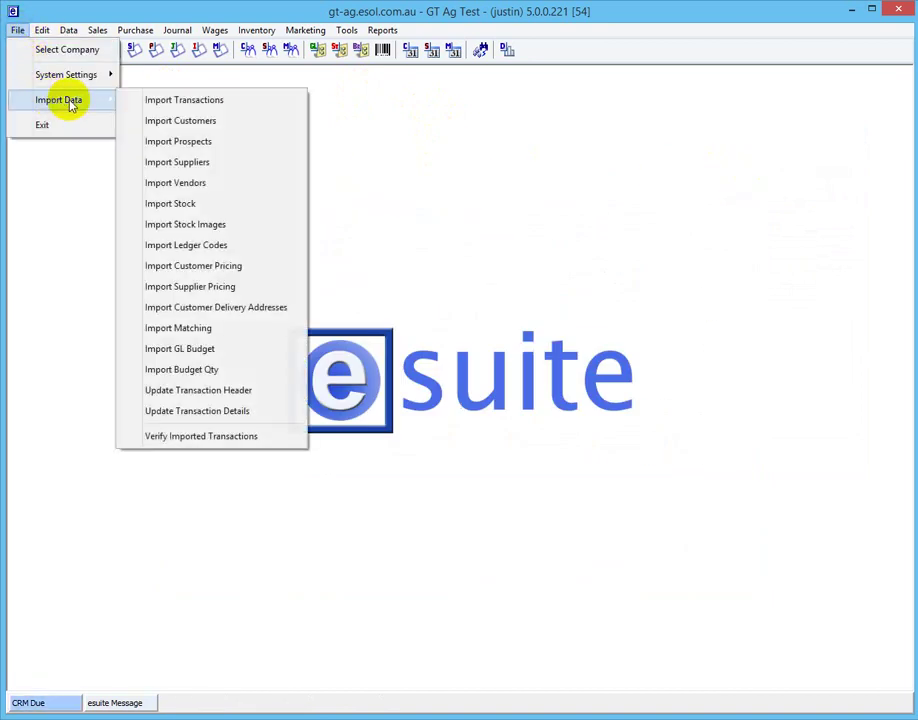
pyautogui.click(172, 101)
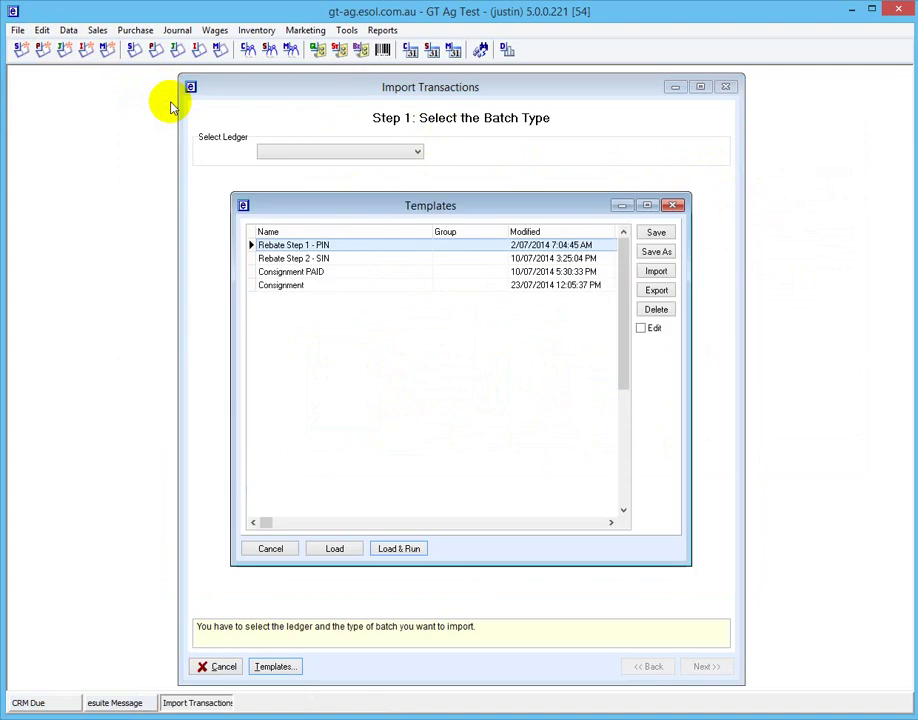
pyautogui.press('Down')
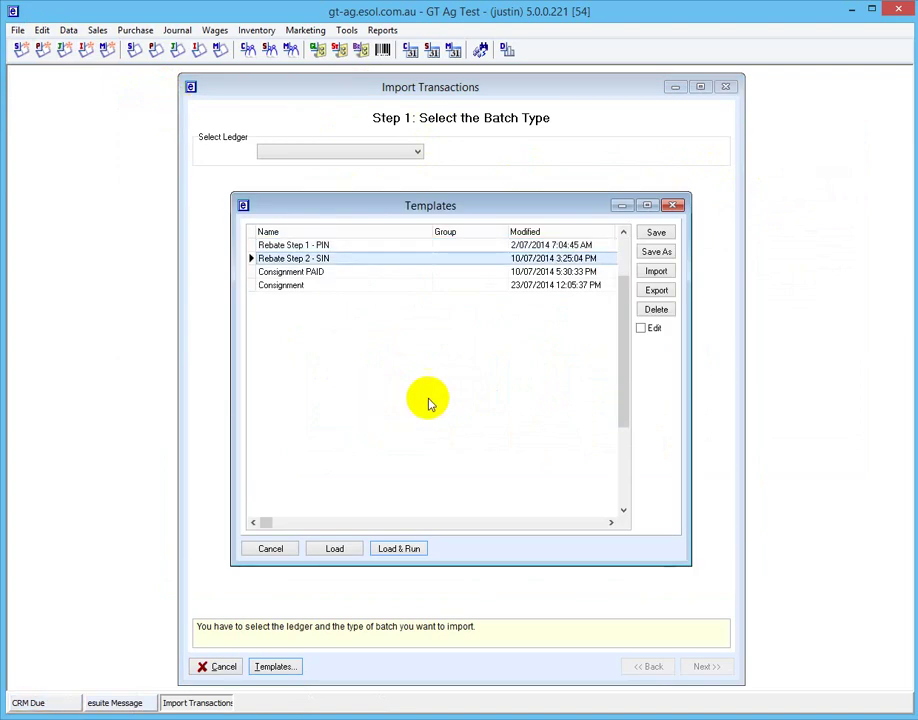
pyautogui.press('Return')
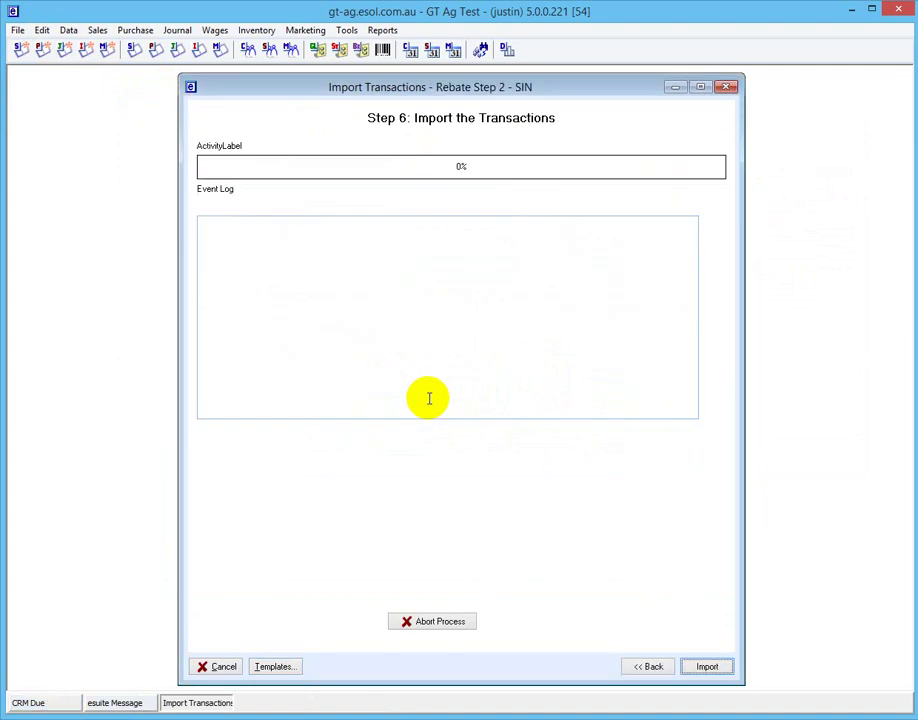
pyautogui.click(707, 667)
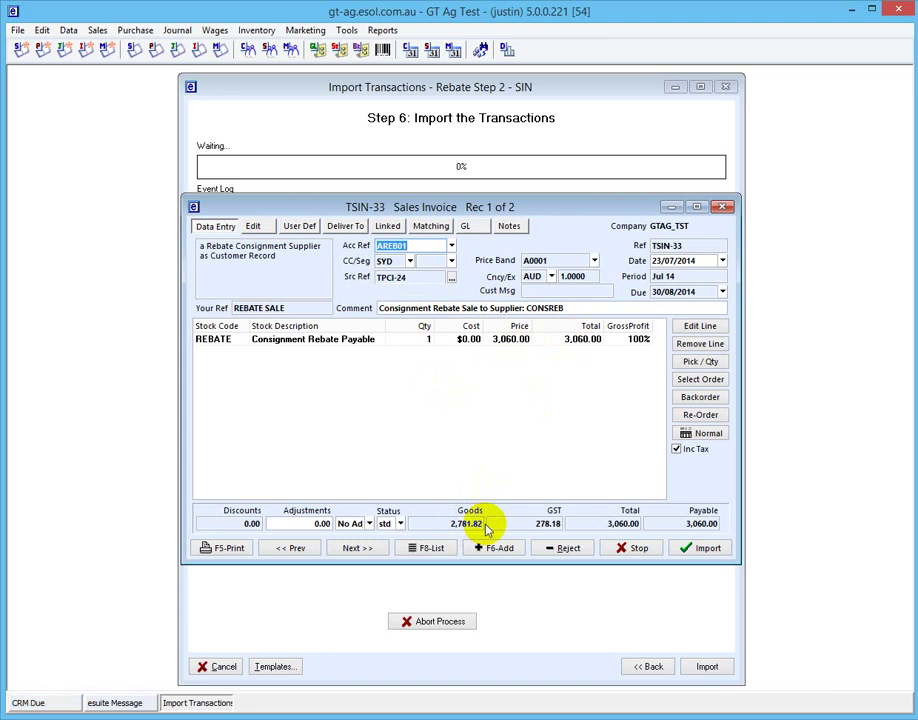
pyautogui.click(700, 549)
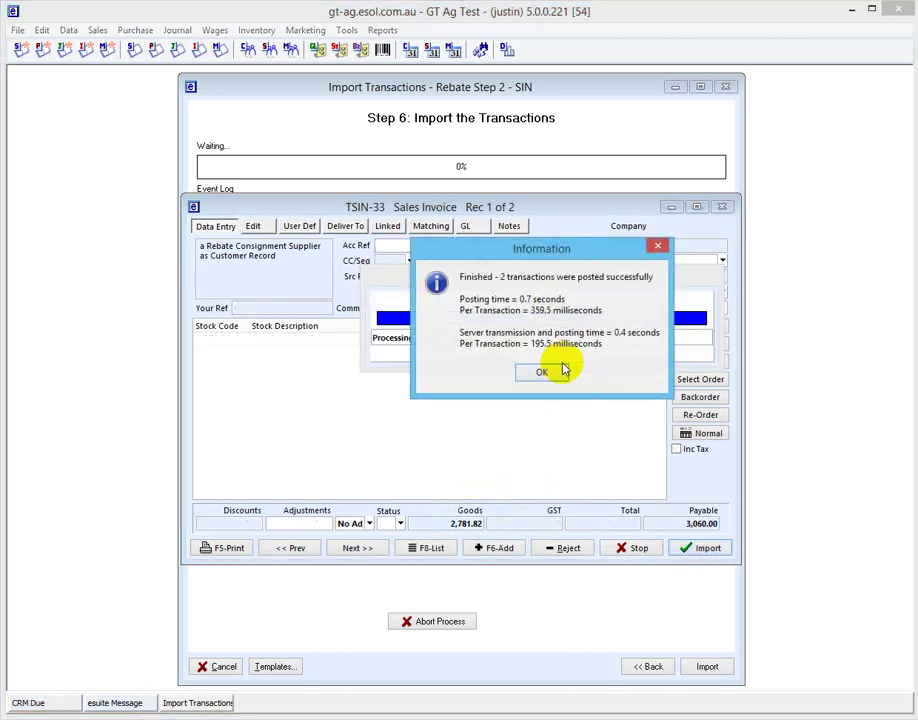
pyautogui.click(541, 373)
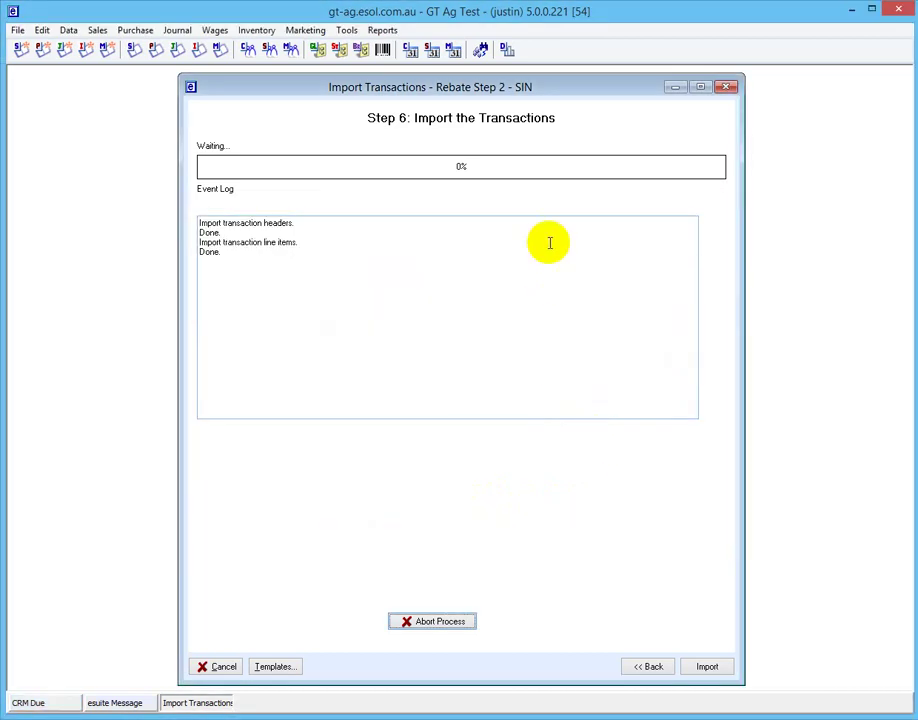